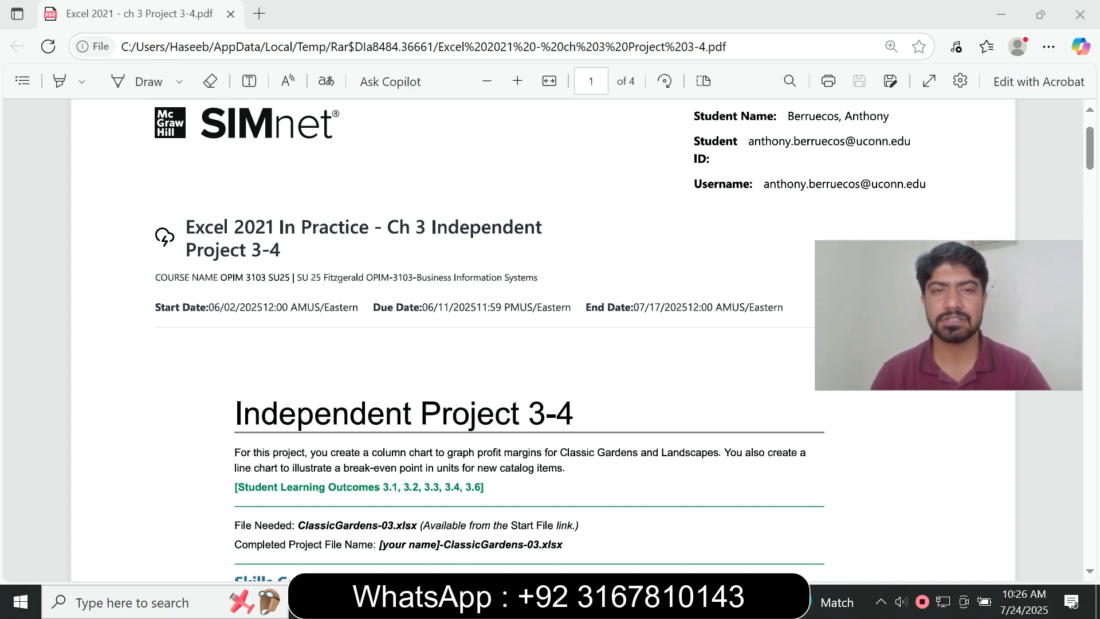
# Step: Read through the Independent Project 3-4 instructions PDF, from the project overview and skills to the final submission steps
pyautogui.moveTo(1090, 147); pyautogui.dragTo(1090, 144)
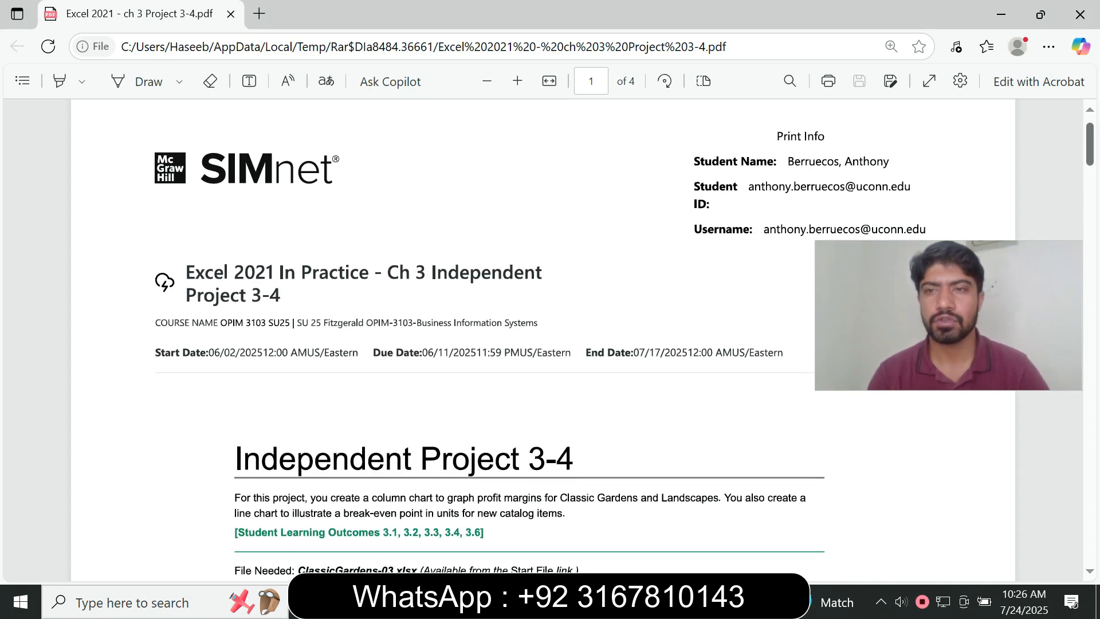
pyautogui.scroll(-2, 543, 339)
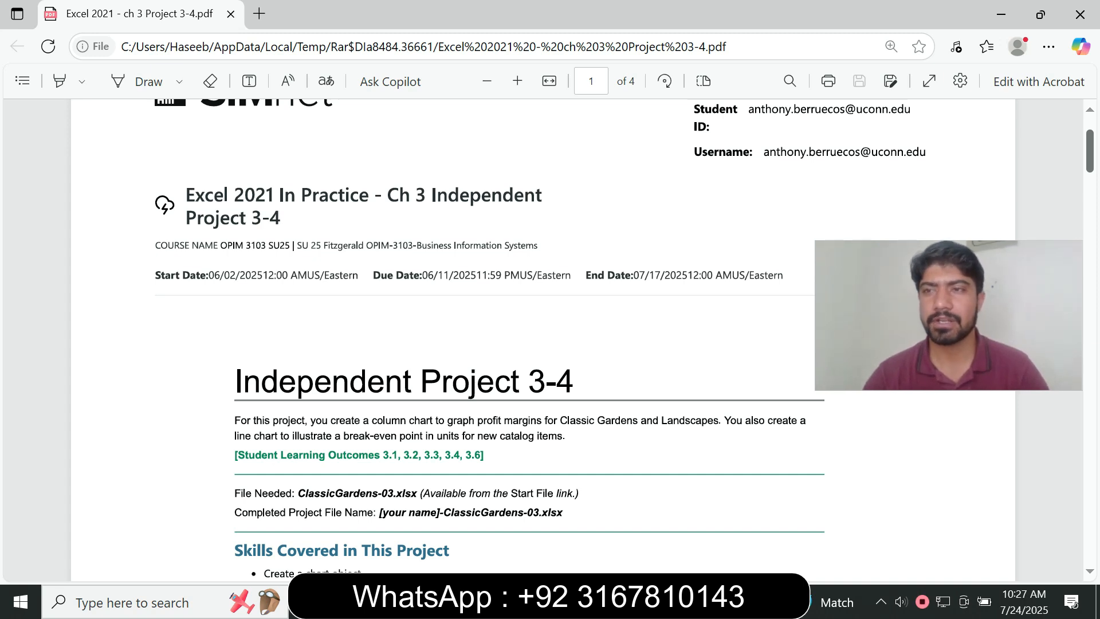
pyautogui.scroll(-2, 543, 338)
pyautogui.scroll(-20, 543, 338)
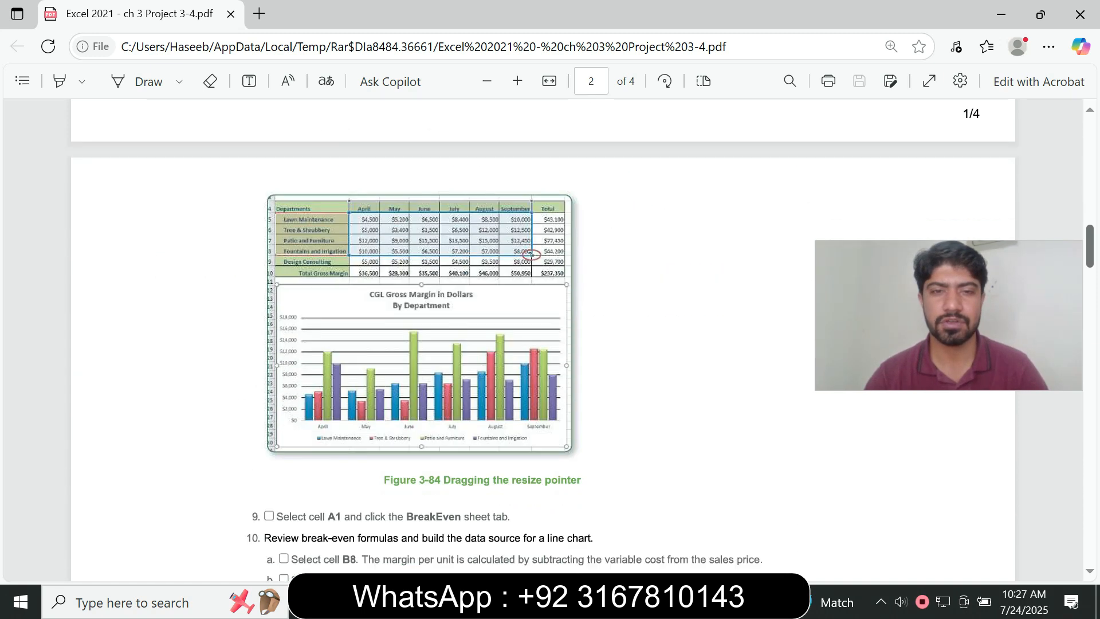
pyautogui.scroll(-20, 543, 337)
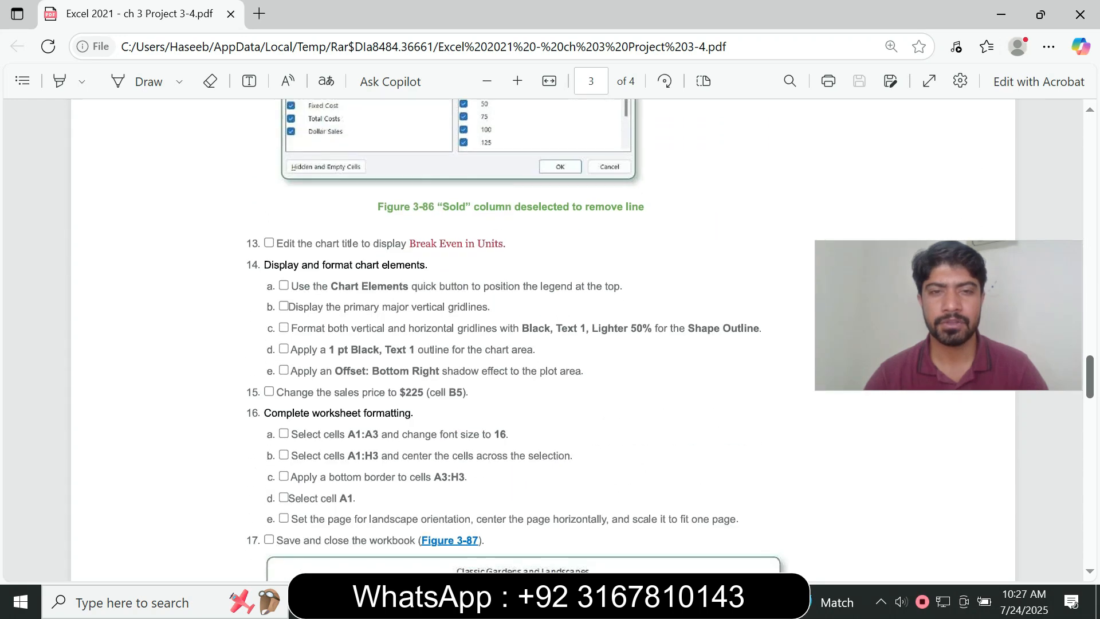
pyautogui.scroll(-20, 543, 338)
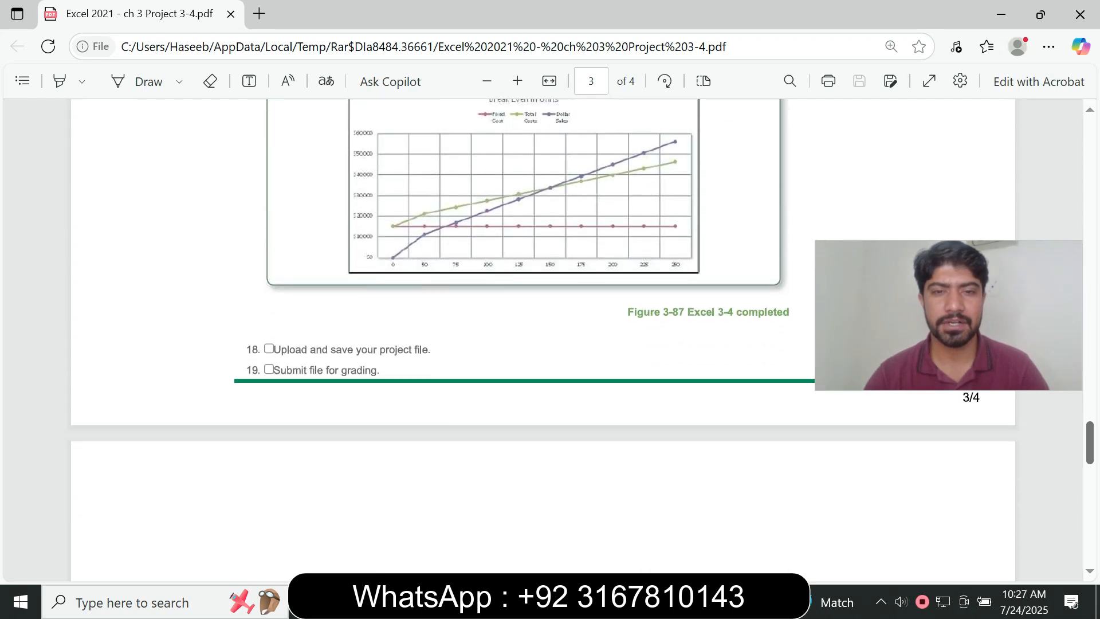
pyautogui.scroll(20, 543, 338)
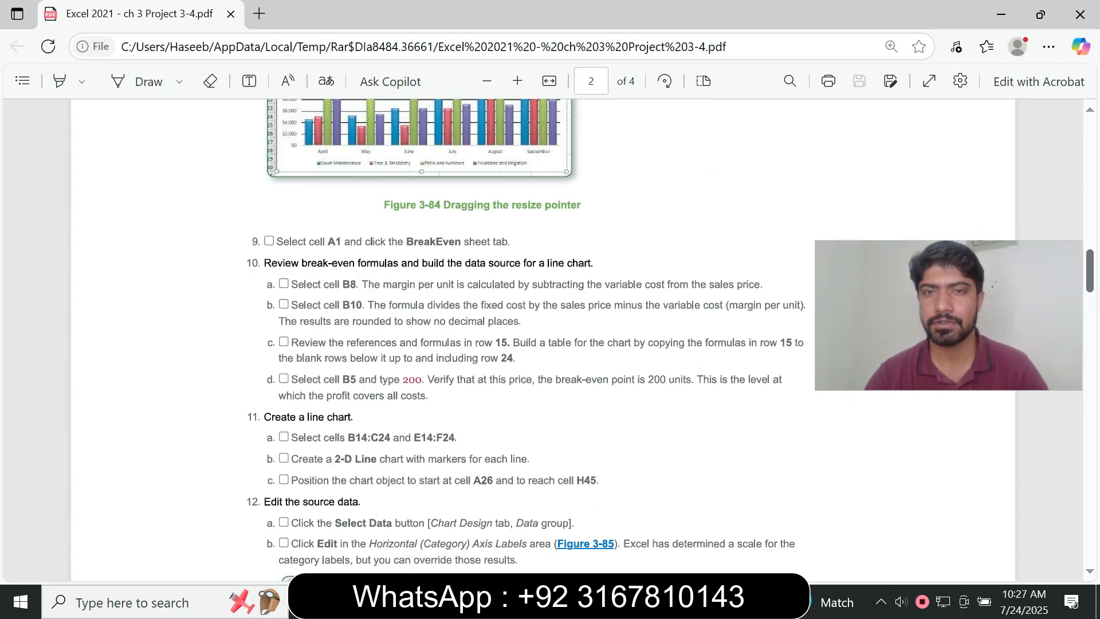
pyautogui.scroll(15, 543, 338)
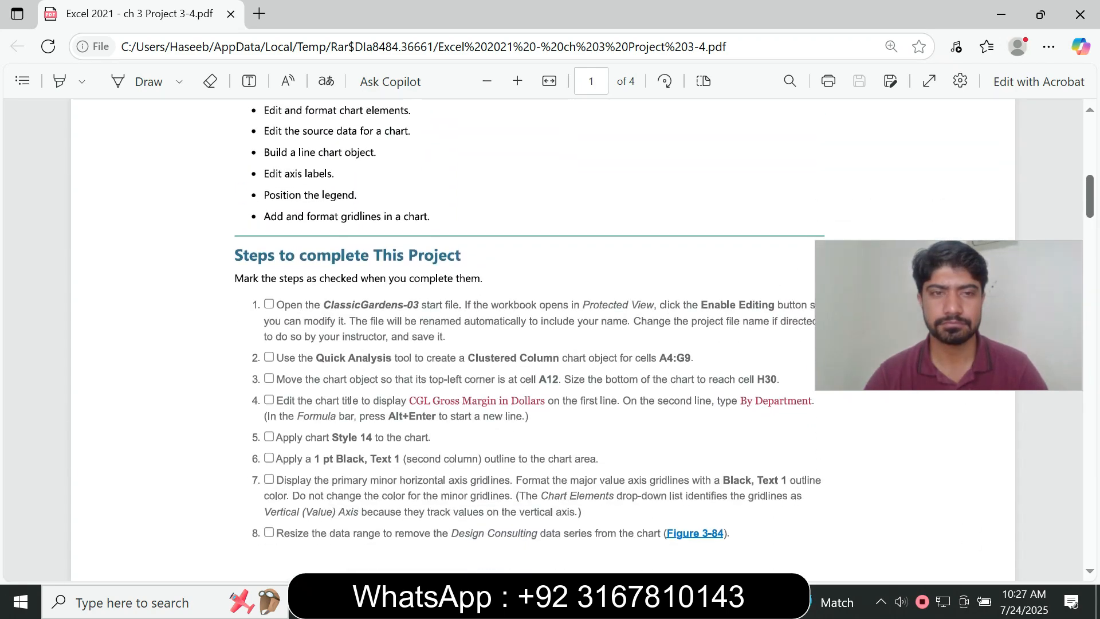
pyautogui.scroll(3, 543, 338)
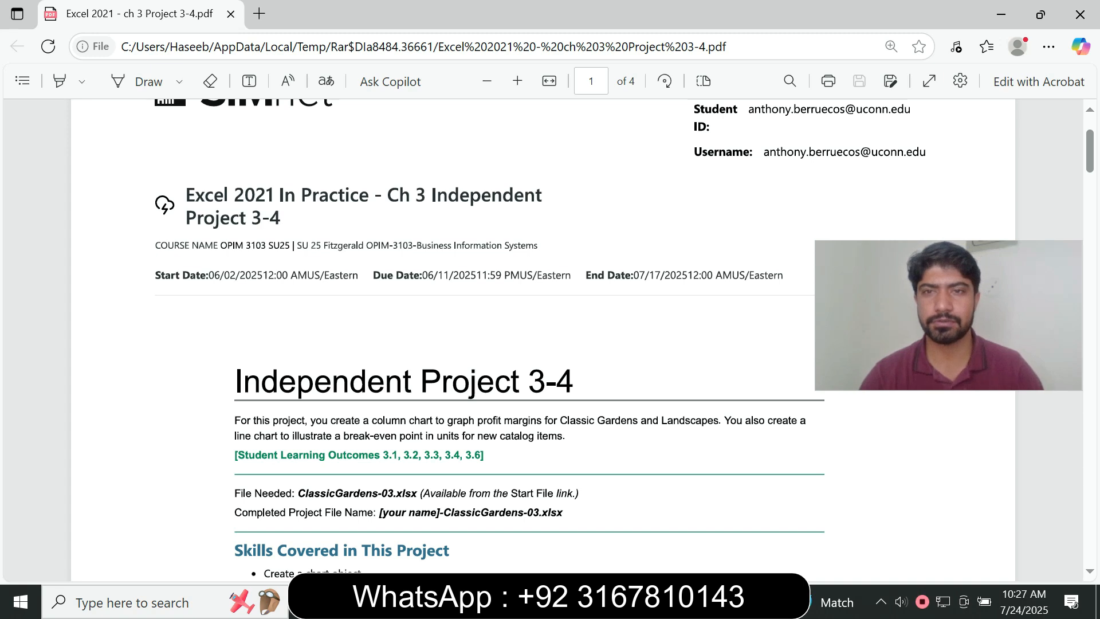
pyautogui.scroll(-1, 543, 338)
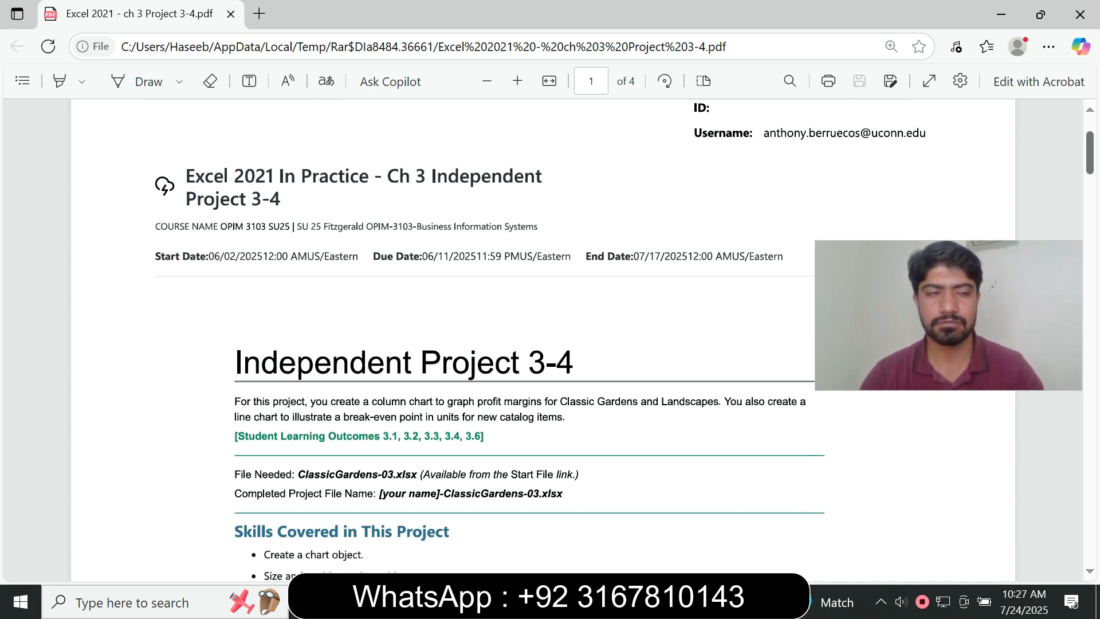
pyautogui.scroll(-5, 351, 516)
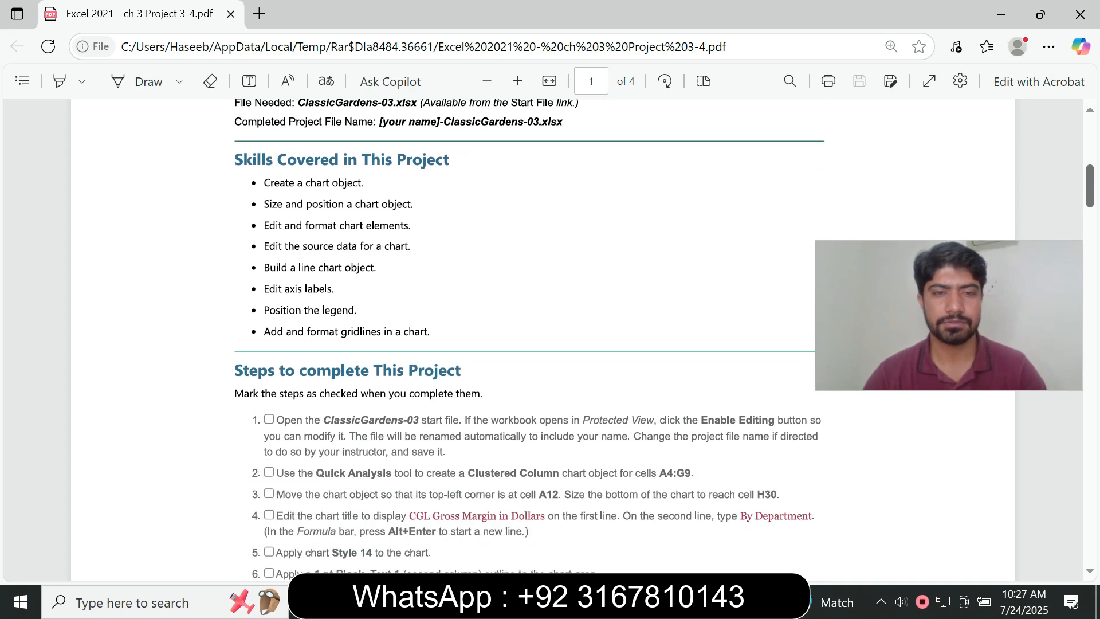
pyautogui.scroll(-2, 529, 339)
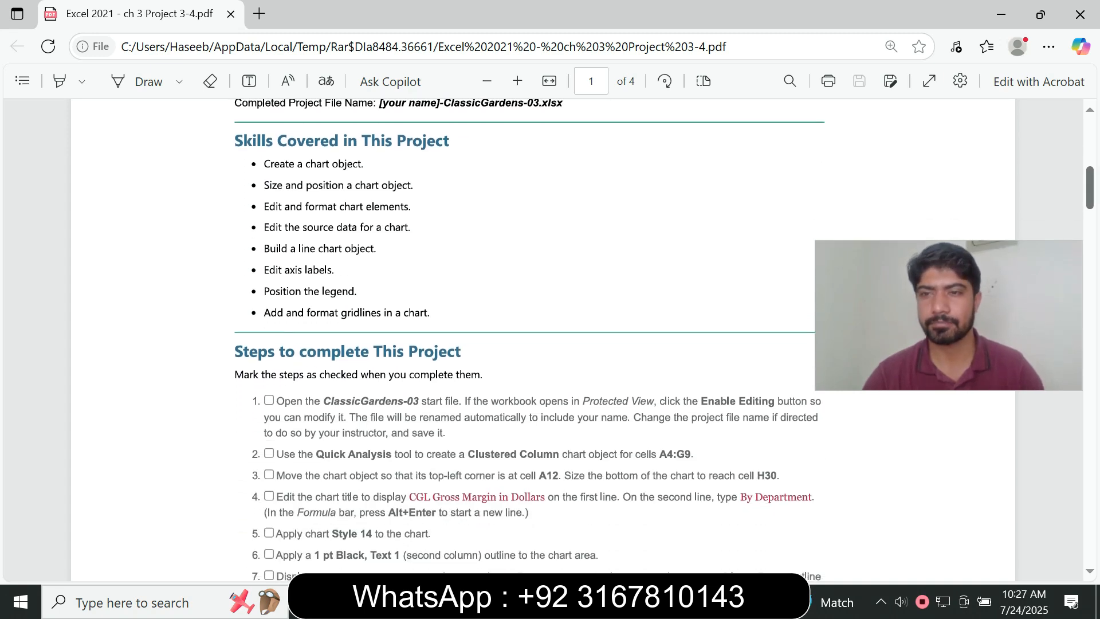
pyautogui.moveTo(949, 315); pyautogui.dragTo(939, 210)
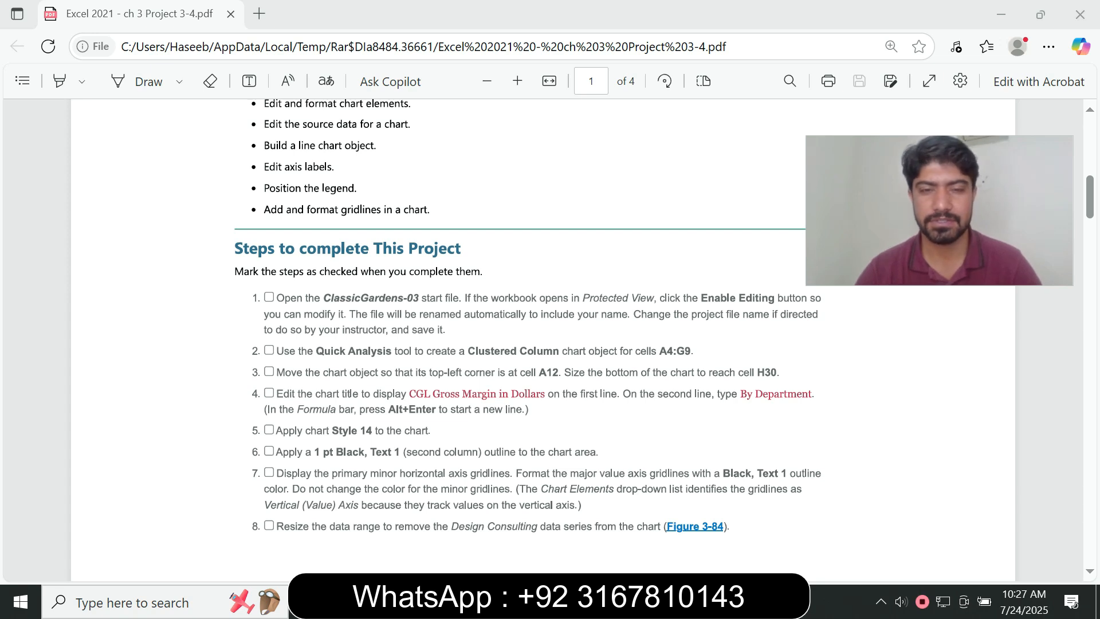
# Step: Switch to the Excel workbook and look over its BreakEven and Gross Margins sheets alongside the project instructions
pyautogui.hotkey('alt', 'Tab')
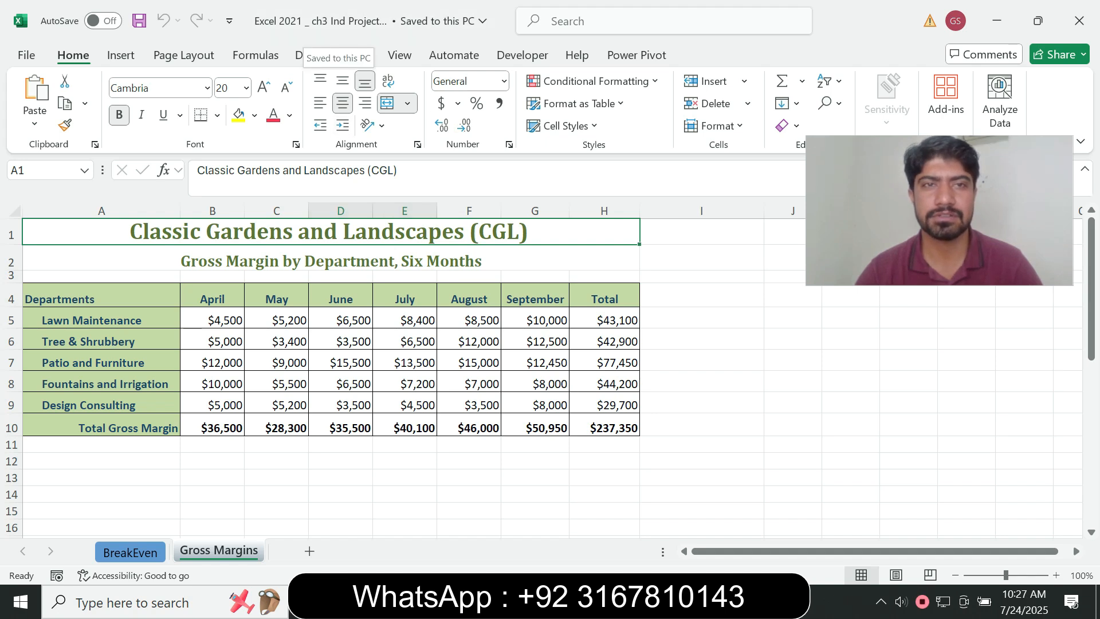
pyautogui.hotkey('alt', 'Tab')
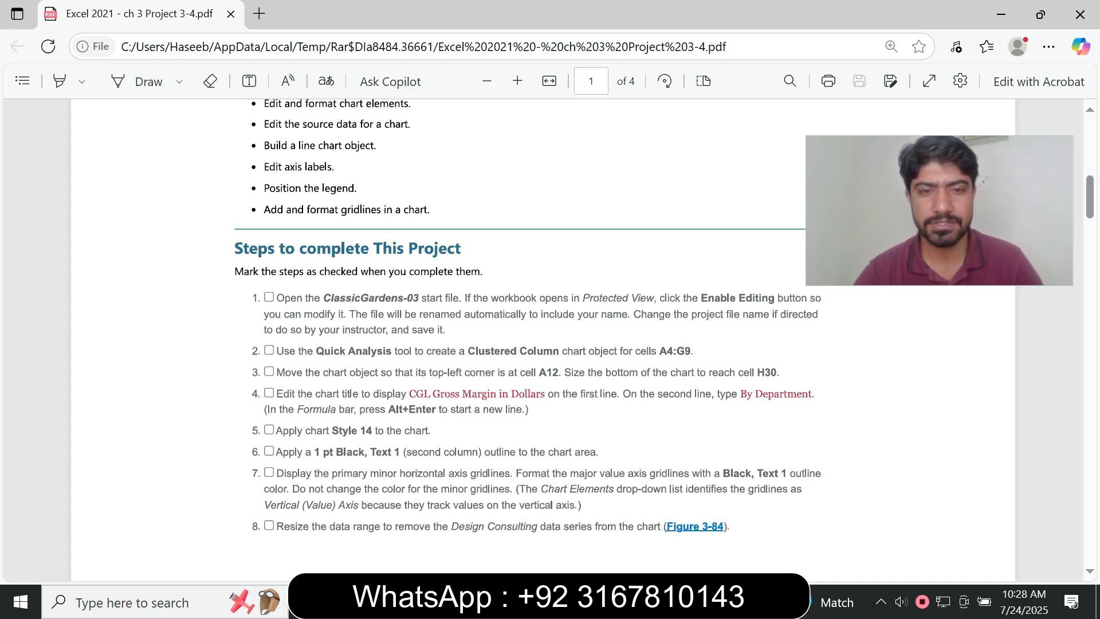
pyautogui.hotkey('alt', 'Tab')
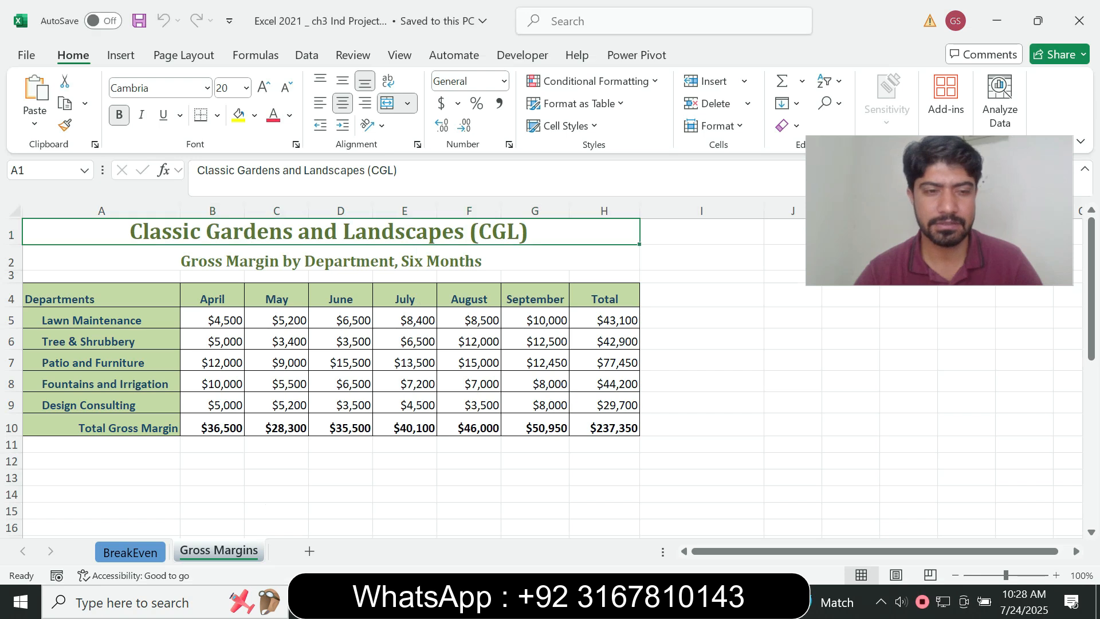
pyautogui.click(130, 551)
pyautogui.click(219, 552)
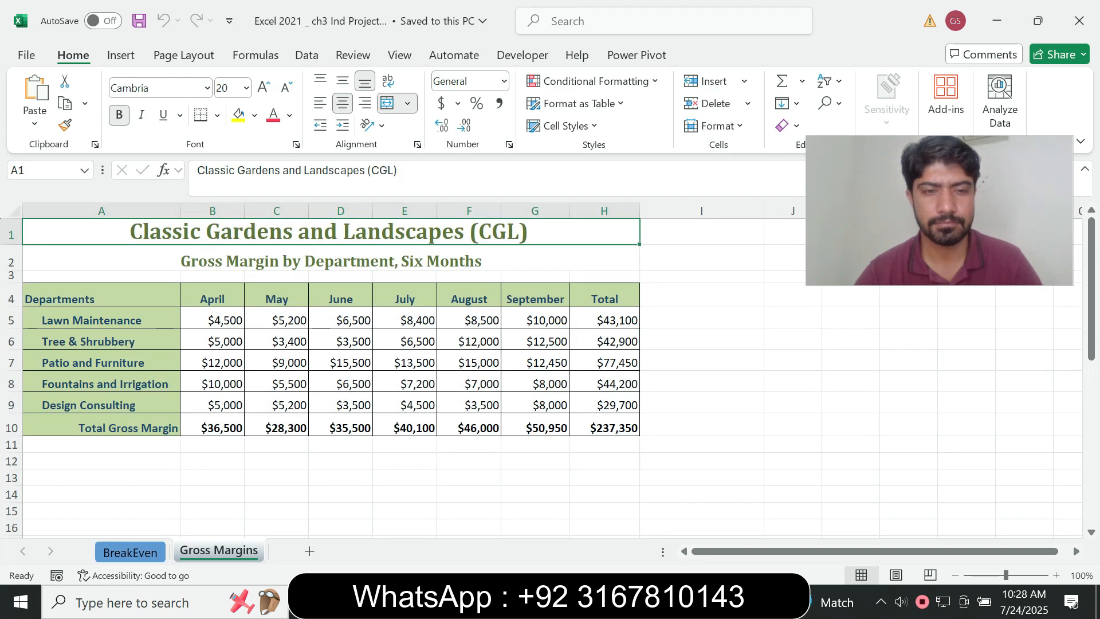
# Step: Create a Clustered Column chart from cells A4:G9 on the Gross Margins sheet using Quick Analysis, following the PDF instructions
pyautogui.hotkey('alt', 'Tab')
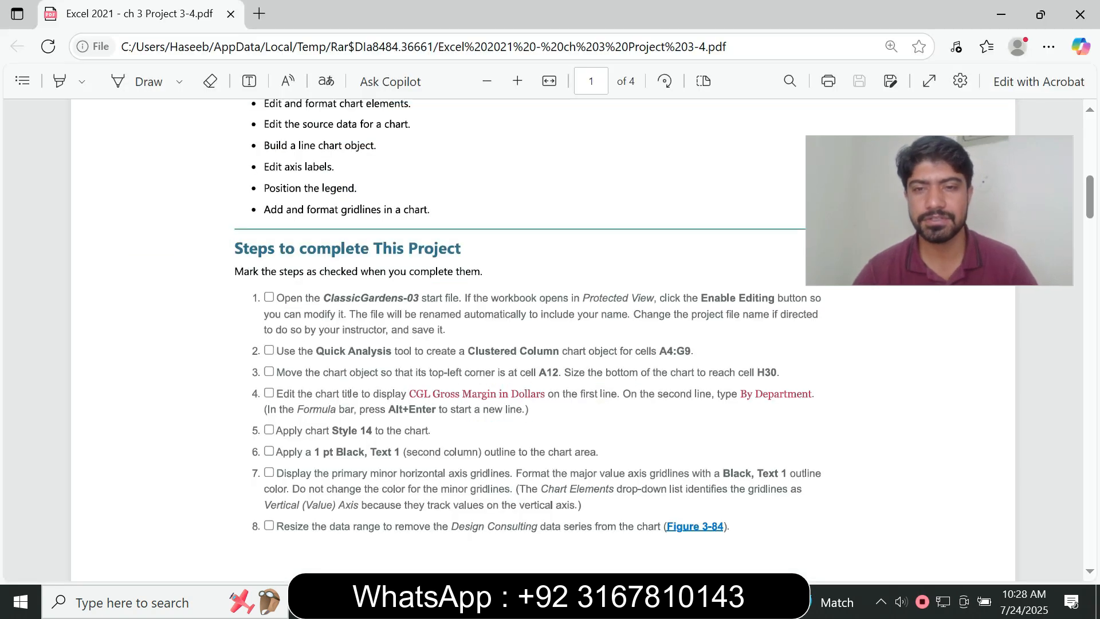
pyautogui.hotkey('alt', 'Tab')
pyautogui.click(45, 170)
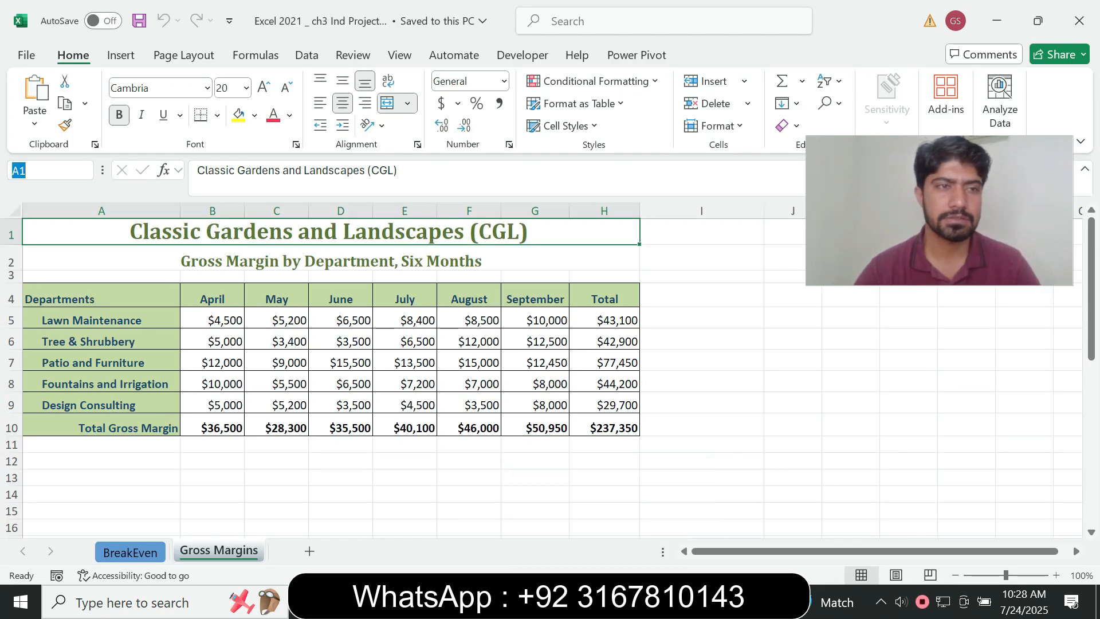
pyautogui.write('A4:G9')
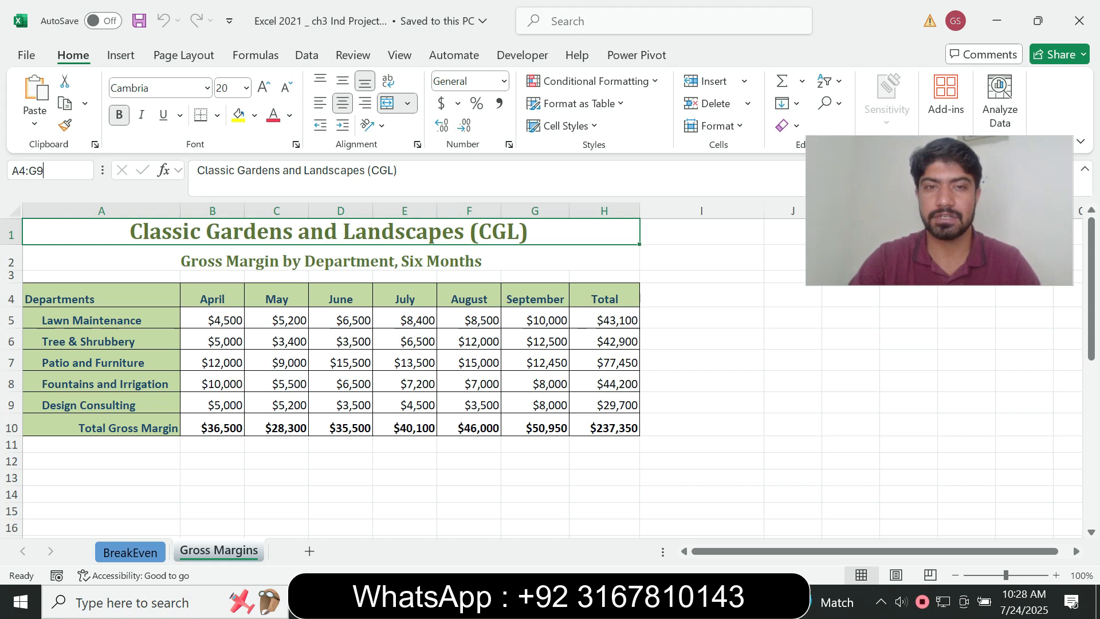
pyautogui.press('Return')
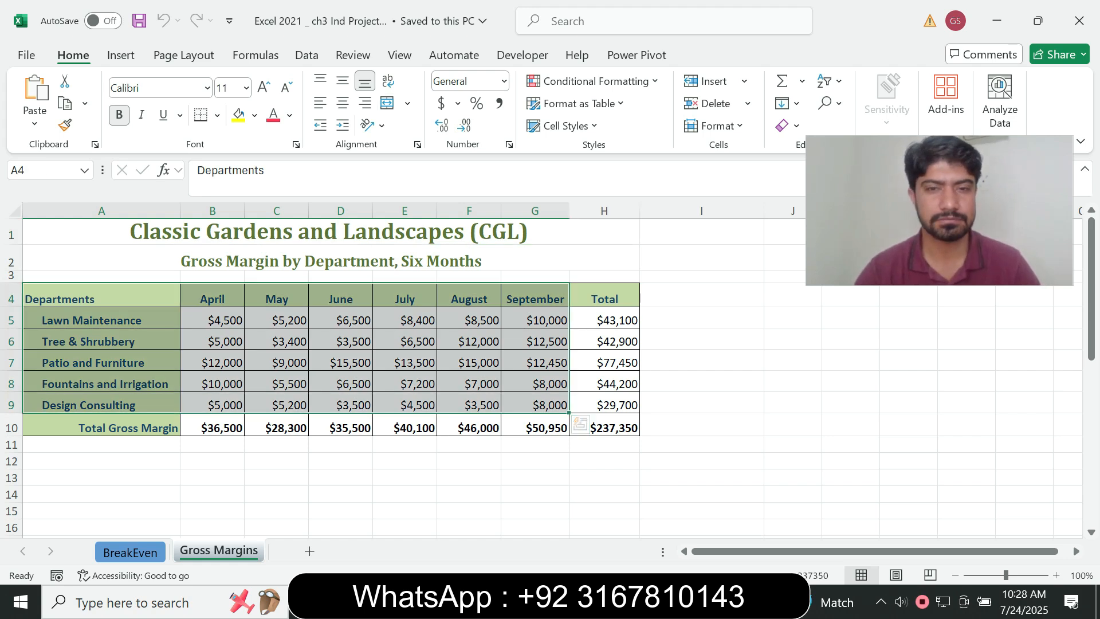
pyautogui.hotkey('alt', 'Tab')
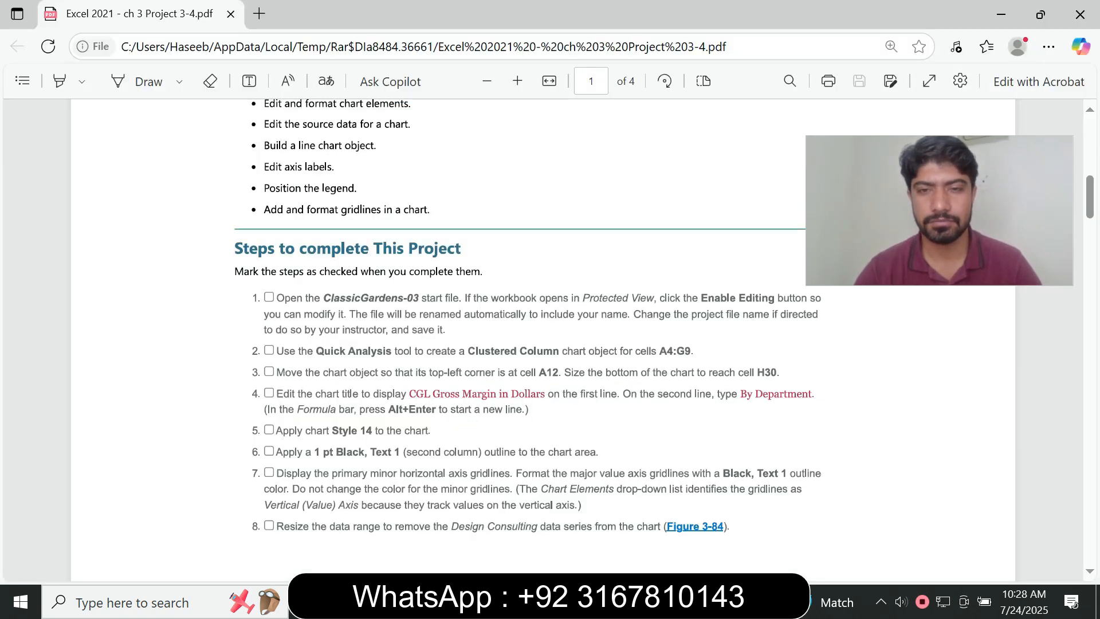
pyautogui.hotkey('alt', 'Tab')
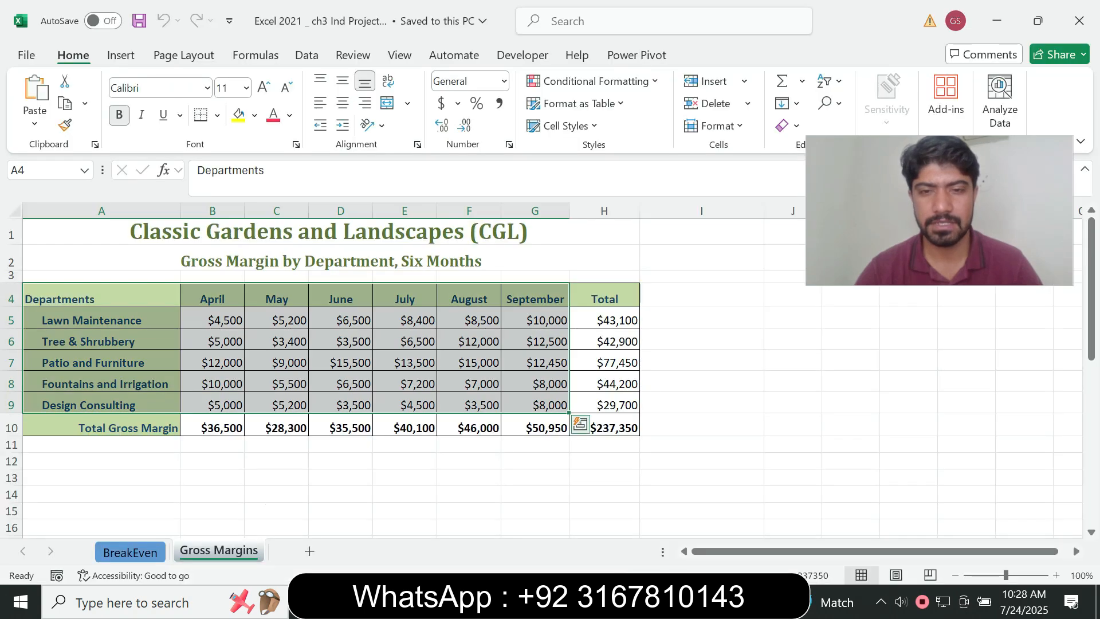
pyautogui.hotkey('alt', 'Tab')
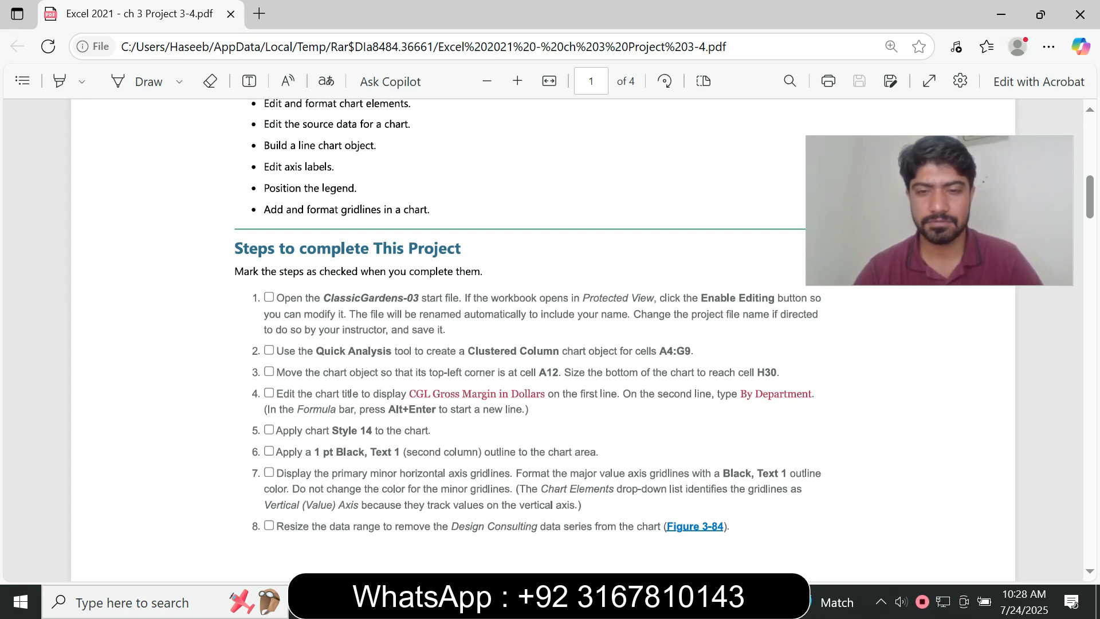
pyautogui.hotkey('alt', 'Tab')
pyautogui.hotkey('ctrl', 'q')
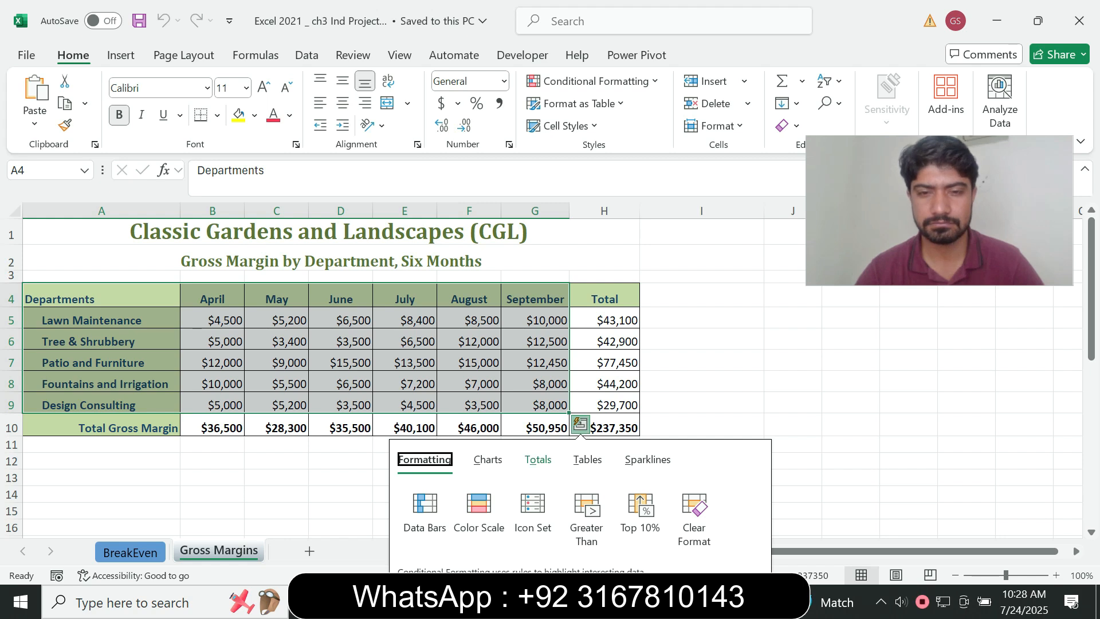
pyautogui.click(488, 459)
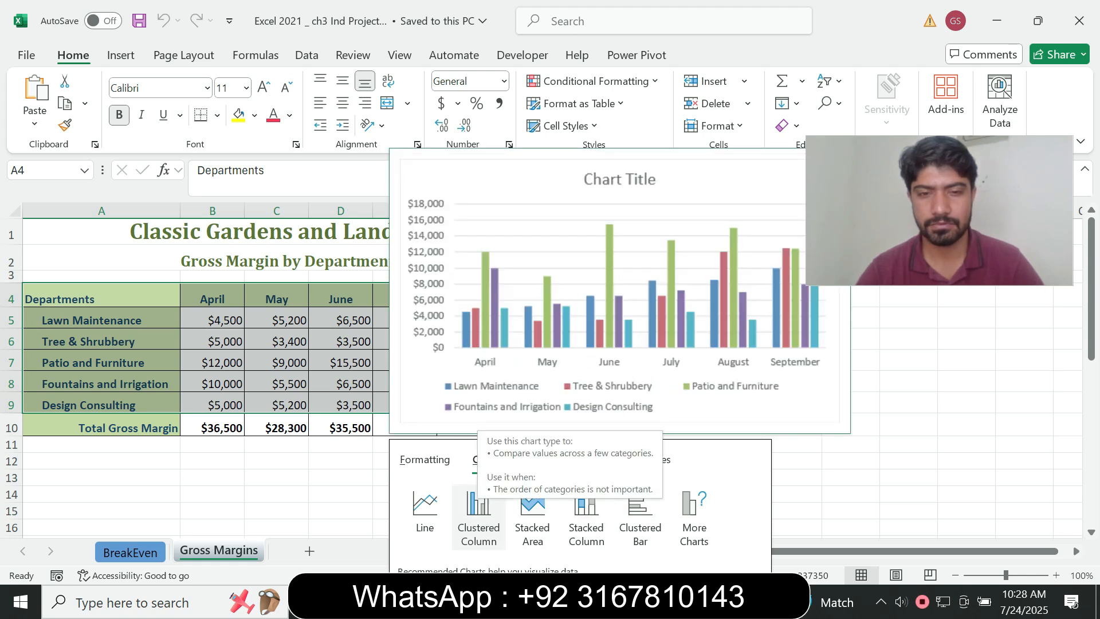
pyautogui.click(478, 507)
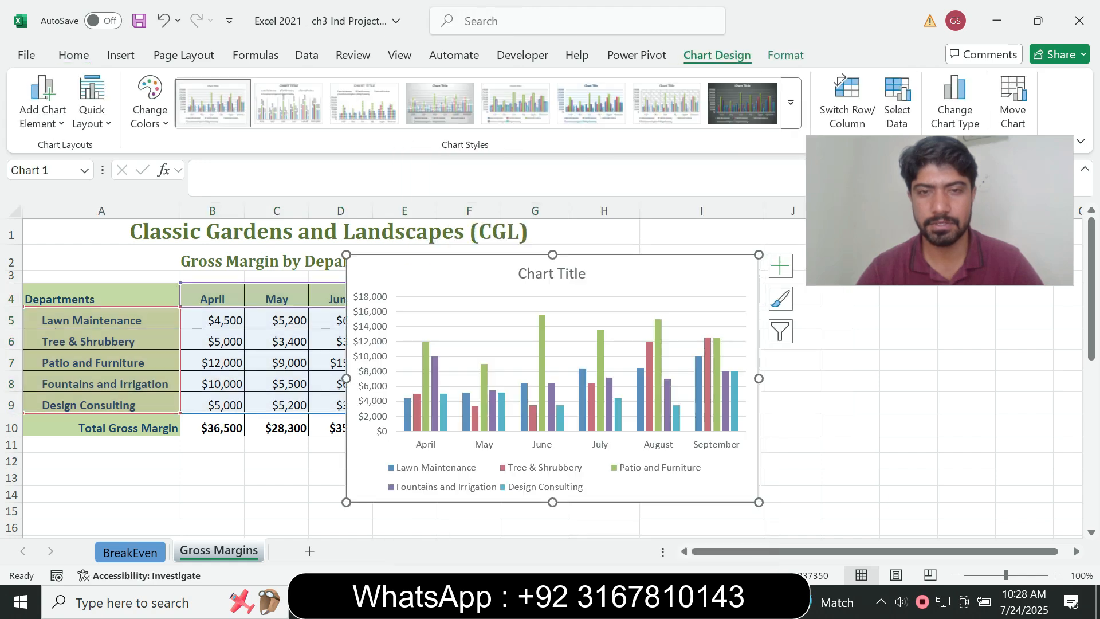
# Step: Check the chart placement instruction in the PDF and move the chart so its top-left corner sits at cell A12
pyautogui.hotkey('alt', 'Tab')
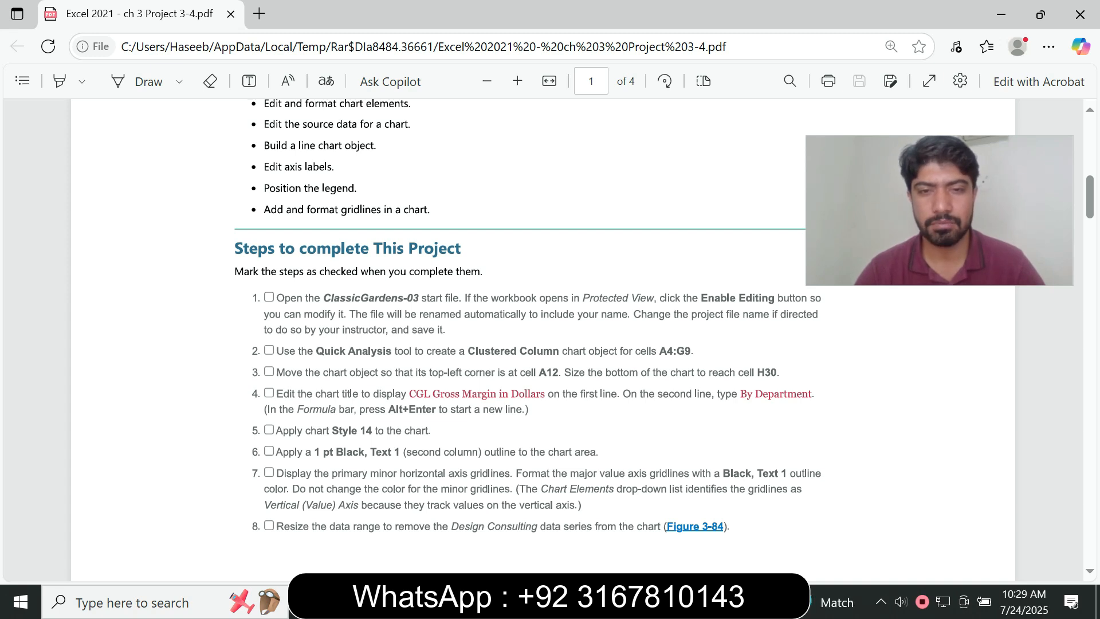
pyautogui.click(655, 602)
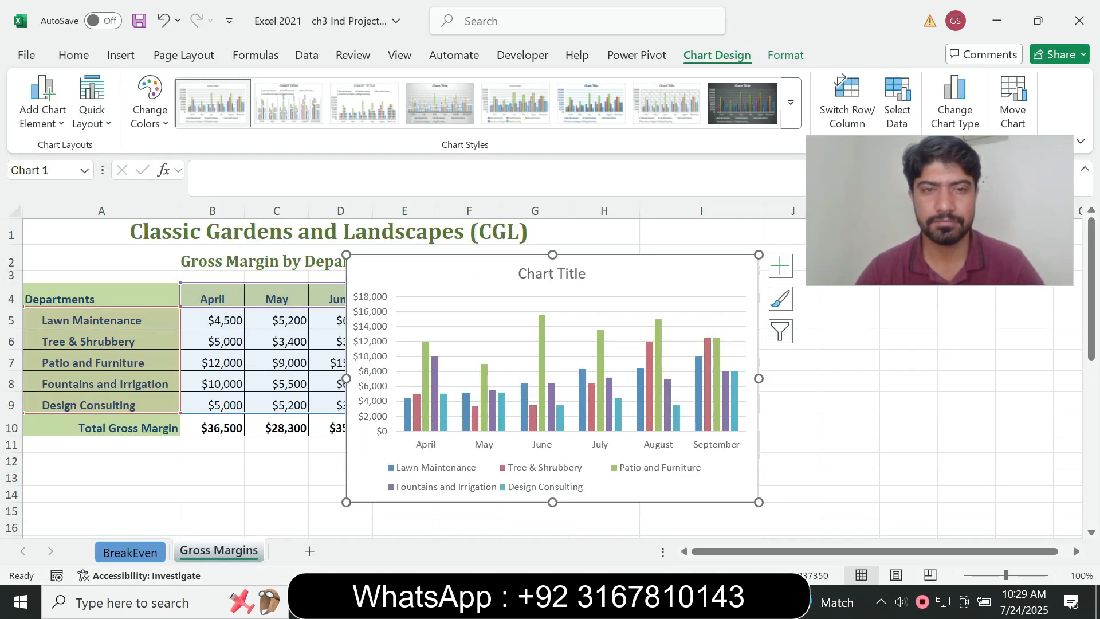
pyautogui.moveTo(452, 267); pyautogui.dragTo(128, 467)
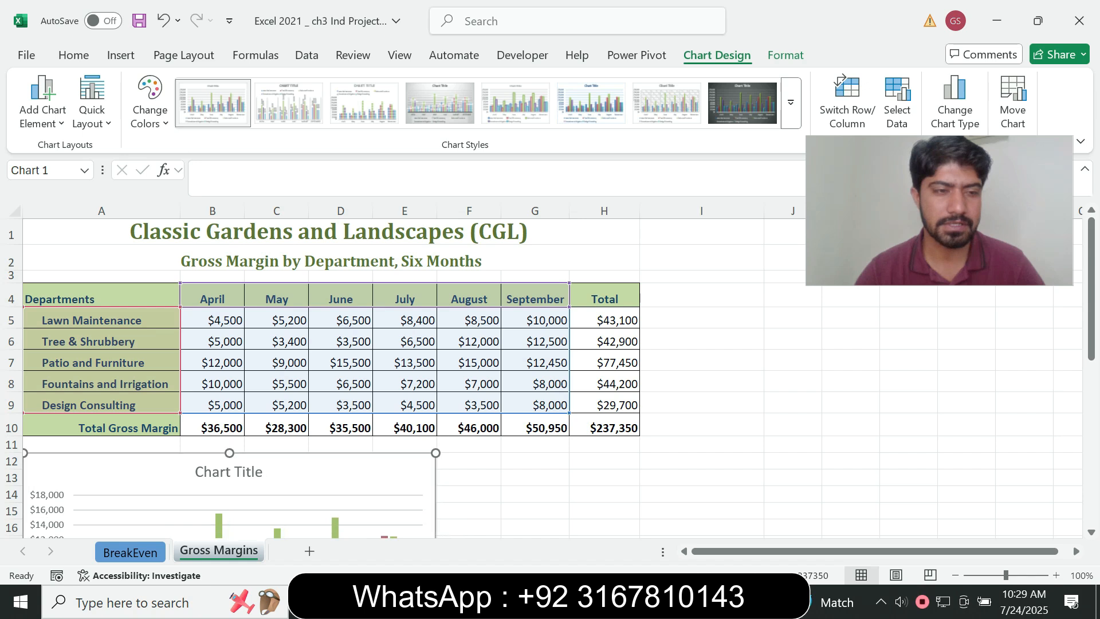
# Step: Resize the column chart in Excel so its bottom-right corner reaches cell H30, and return to the project instructions PDF
pyautogui.click(614, 601)
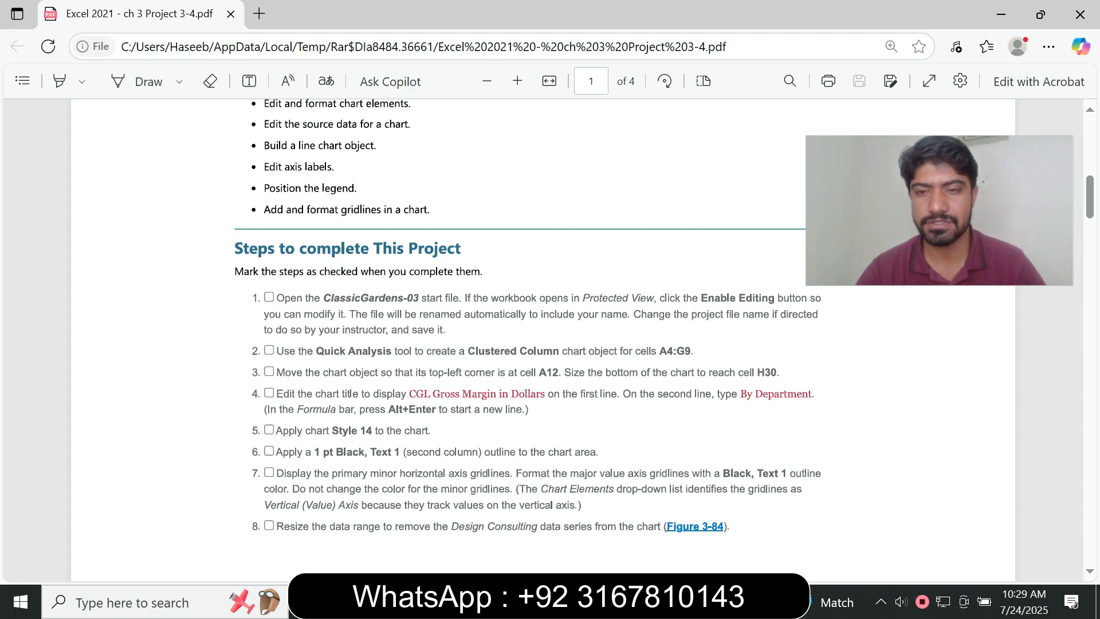
pyautogui.click(573, 602)
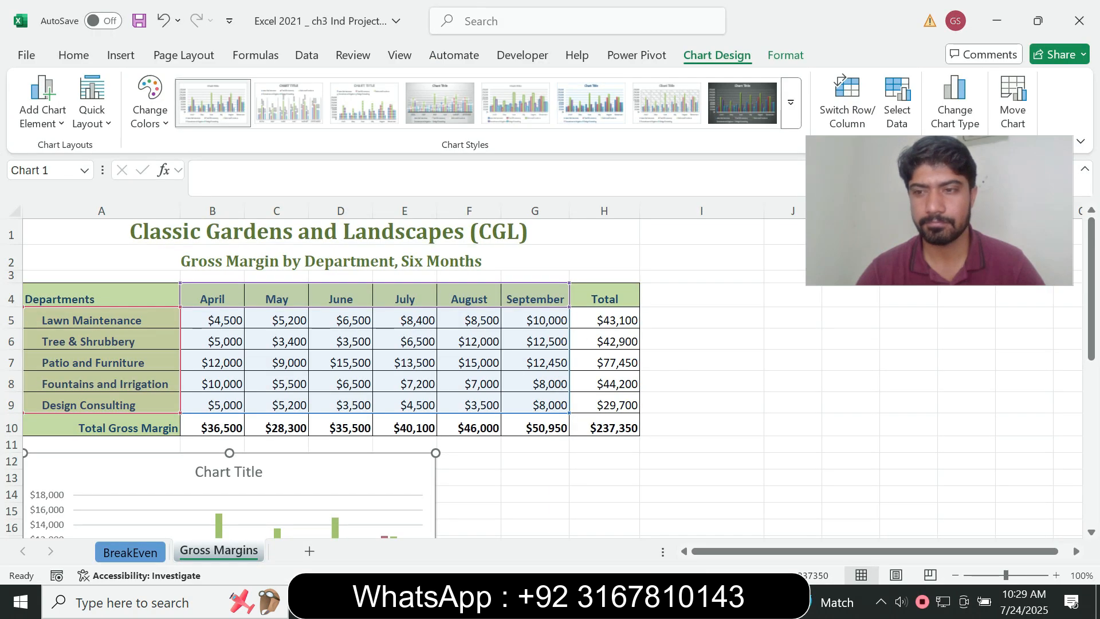
pyautogui.scroll(-3, 550, 378)
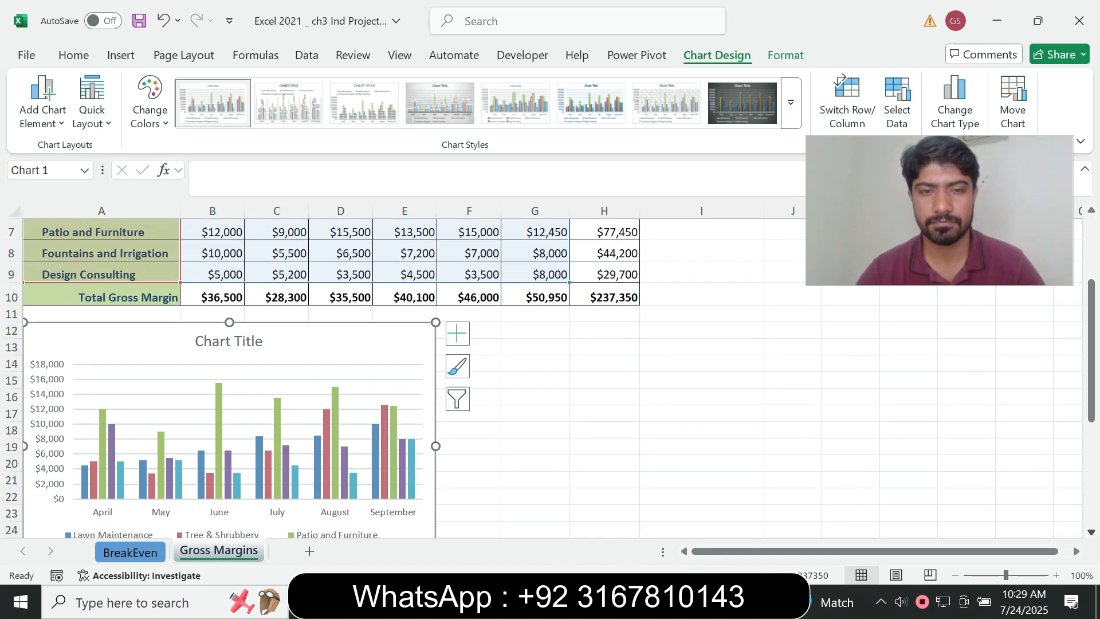
pyautogui.scroll(-1, 550, 378)
pyautogui.moveTo(436, 382); pyautogui.dragTo(640, 382)
pyautogui.moveTo(331, 506); pyautogui.dragTo(332, 536)
pyautogui.moveTo(331, 427); pyautogui.dragTo(332, 483)
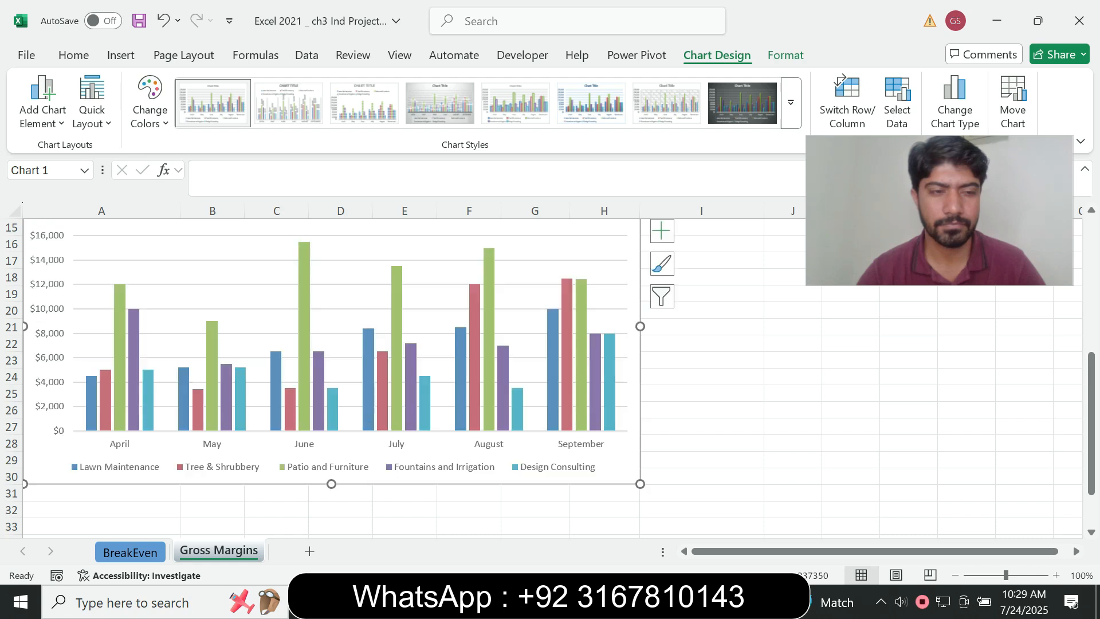
pyautogui.moveTo(1091, 441); pyautogui.dragTo(1092, 306)
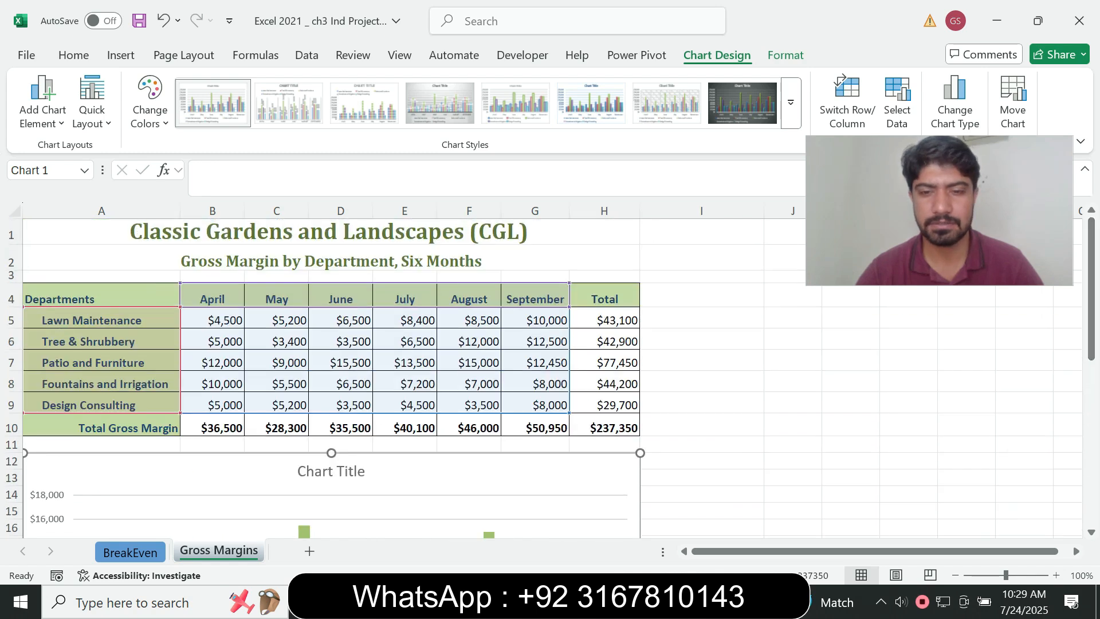
pyautogui.hotkey('alt', 'Tab')
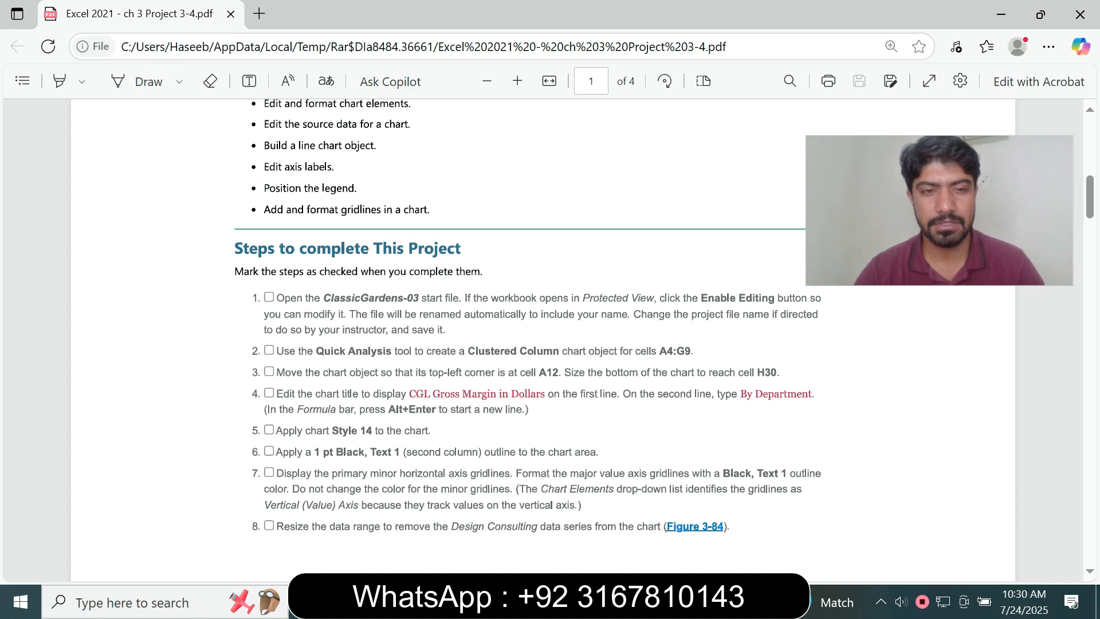
# Step: Replace the column chart's title in Excel with "CGL Margin in Dollars", checking the wording against the project instructions PDF
pyautogui.hotkey('alt', 'Tab')
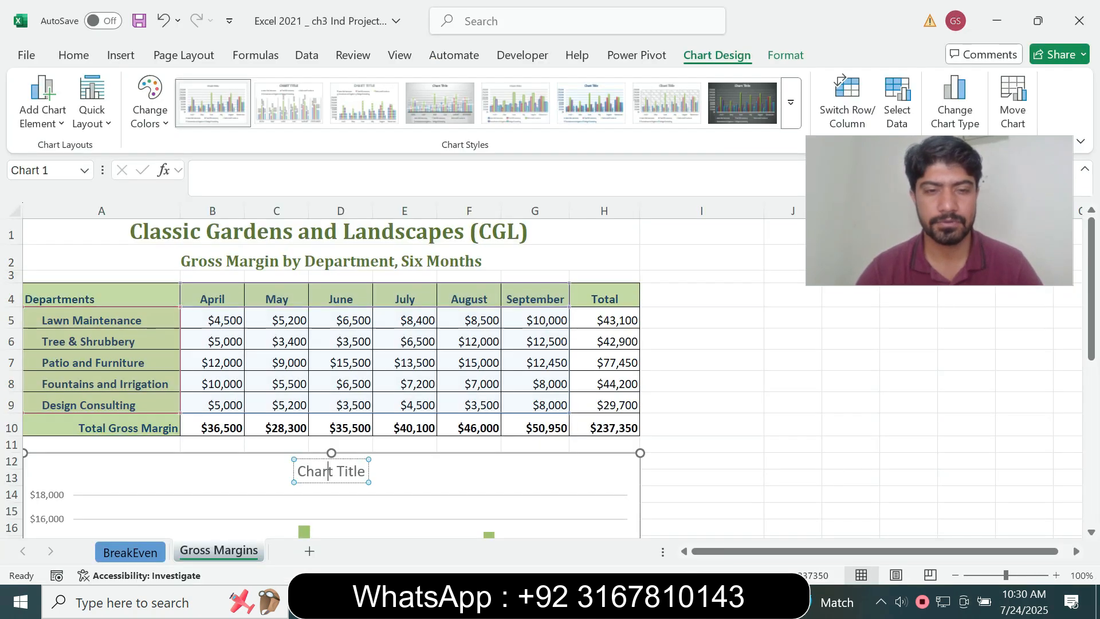
pyautogui.hotkey('alt', 'Tab')
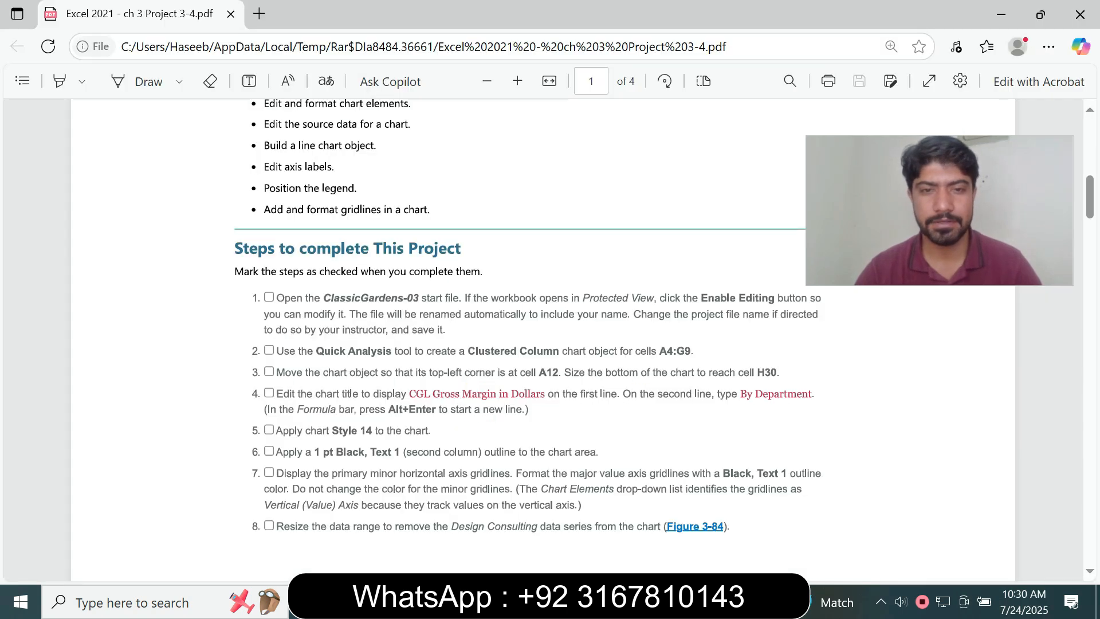
pyautogui.hotkey('alt', 'Tab')
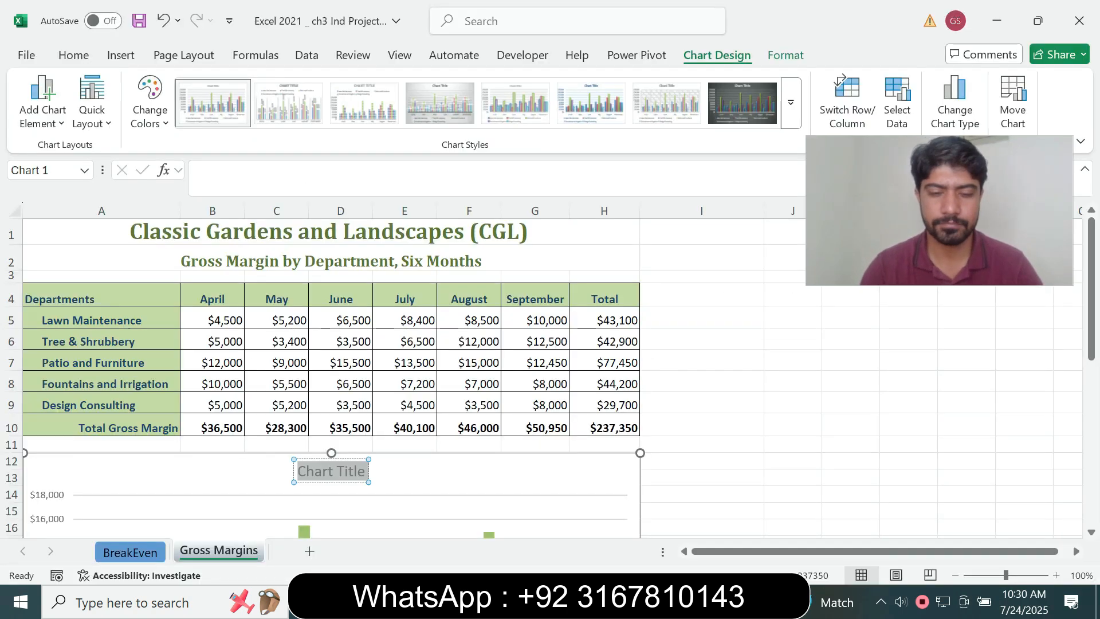
pyautogui.write('CGL')
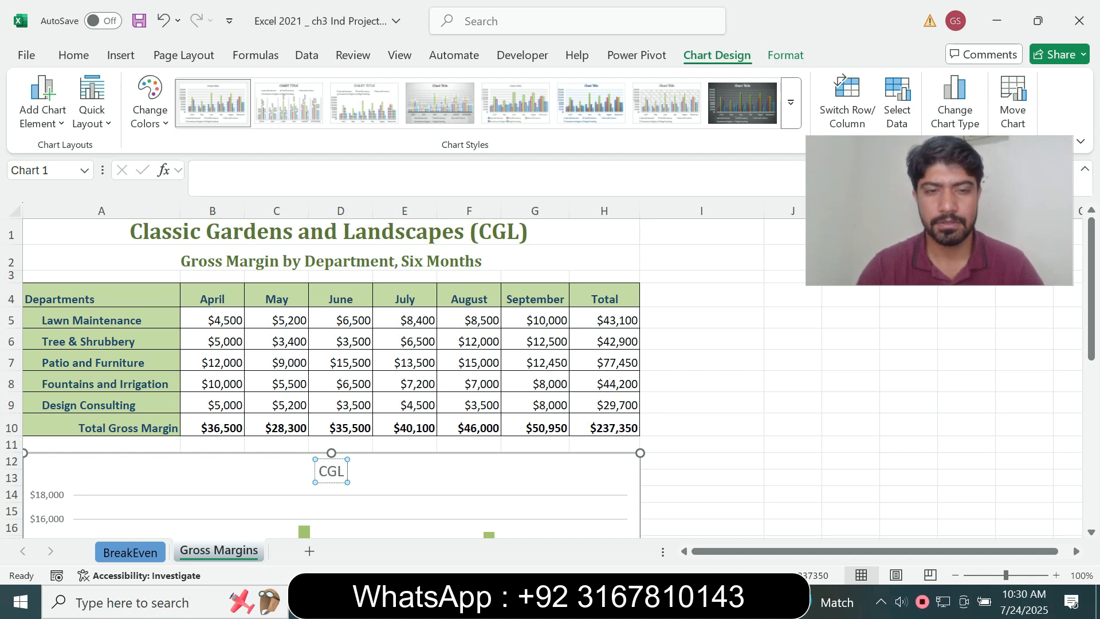
pyautogui.hotkey('alt', 'Tab')
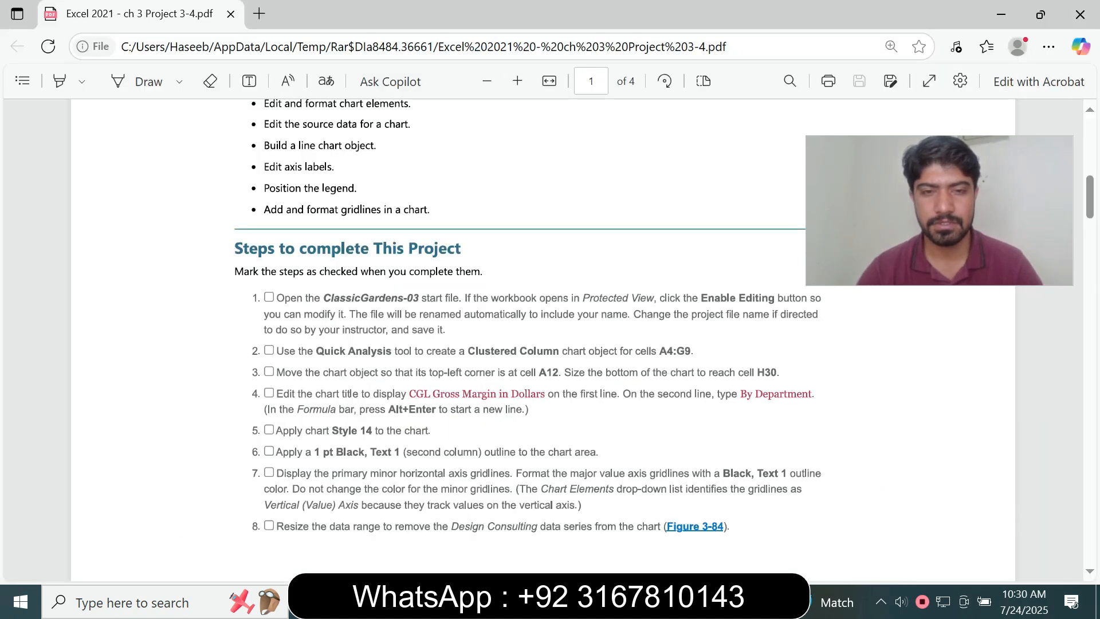
pyautogui.hotkey('alt', 'Tab')
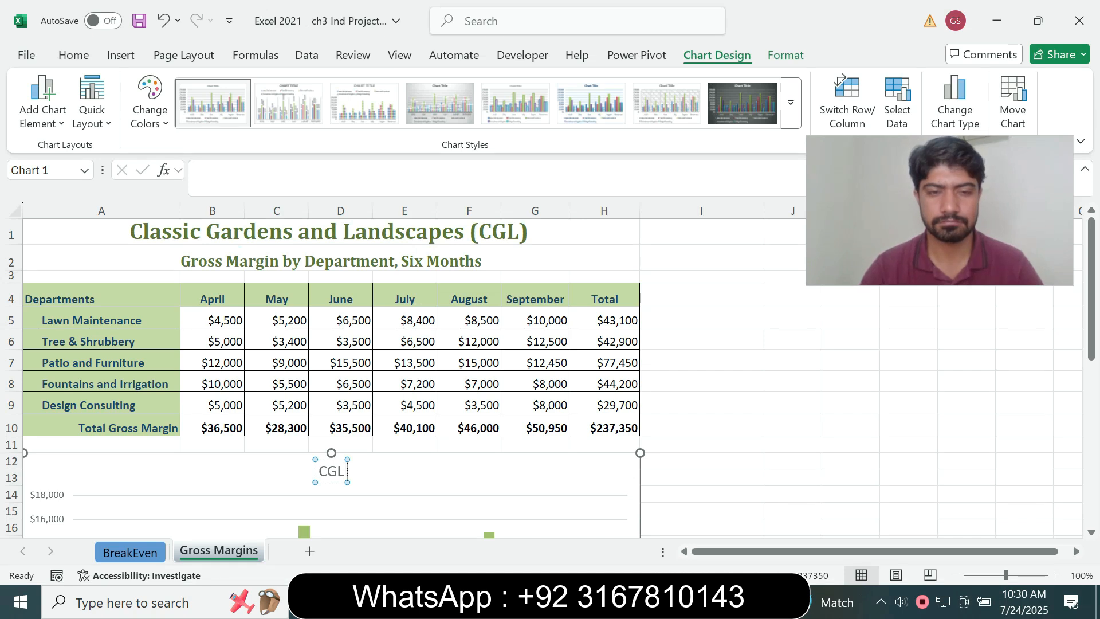
pyautogui.write('Margin')
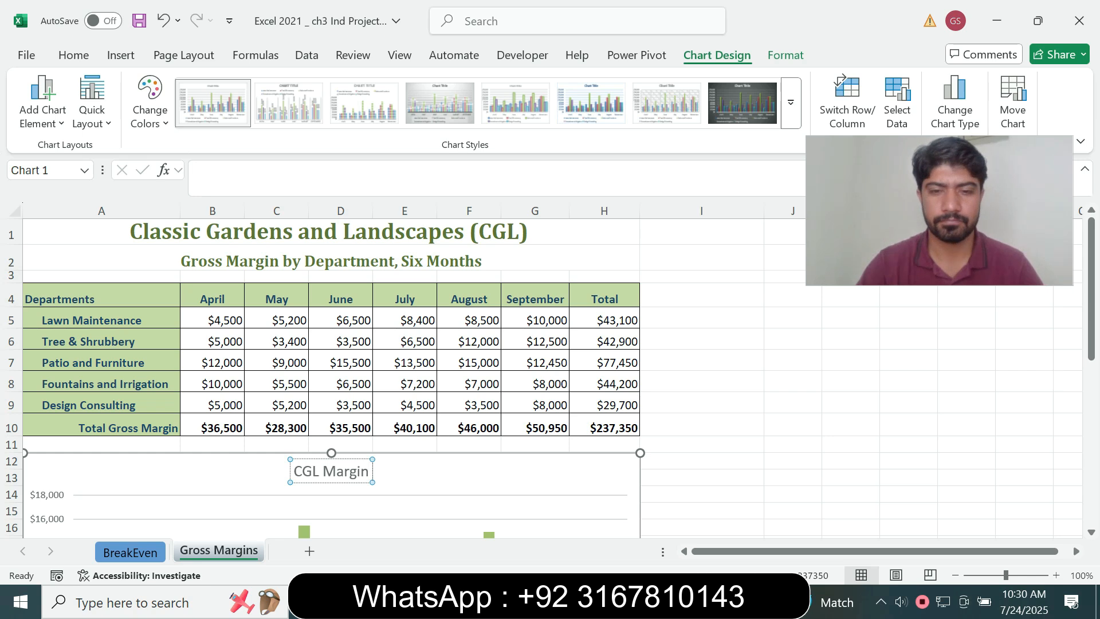
pyautogui.hotkey('alt', 'Tab')
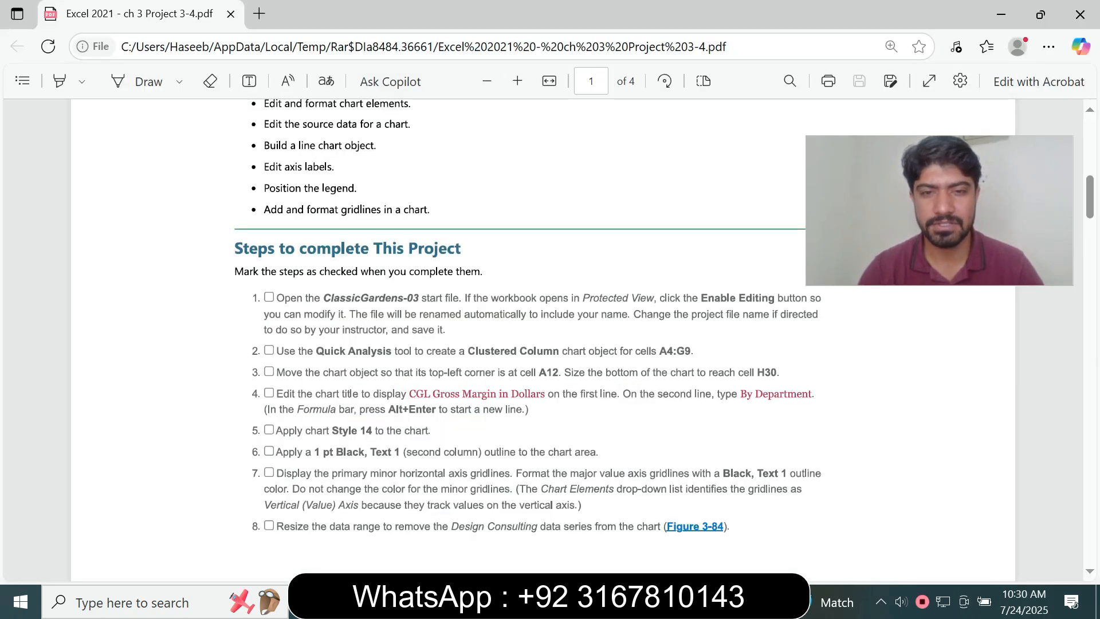
pyautogui.hotkey('alt', 'Tab')
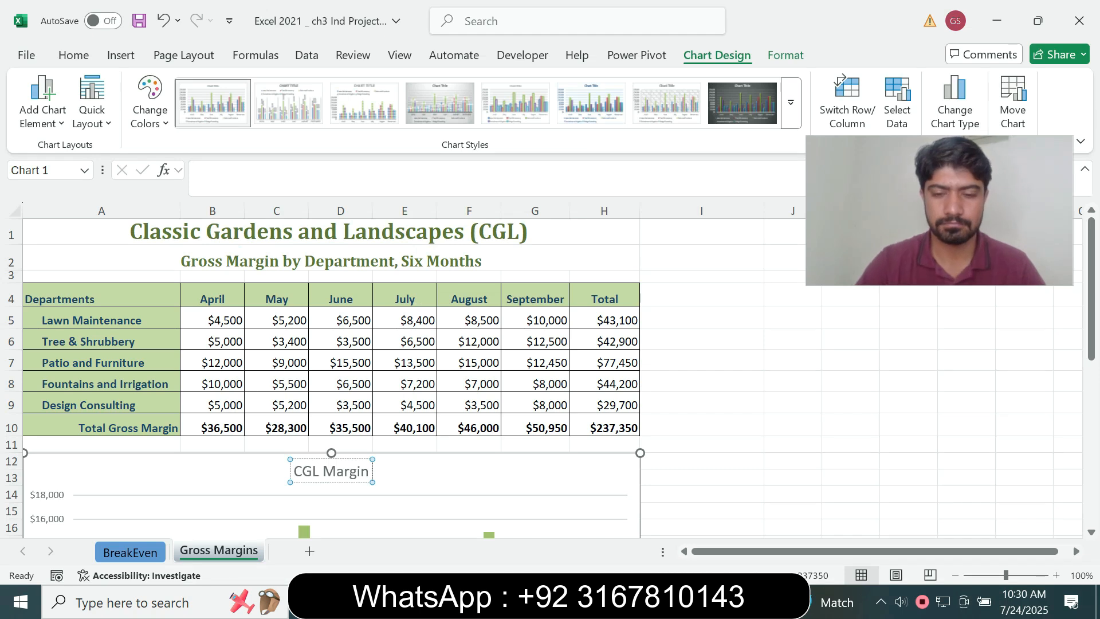
pyautogui.write('in Dollars')
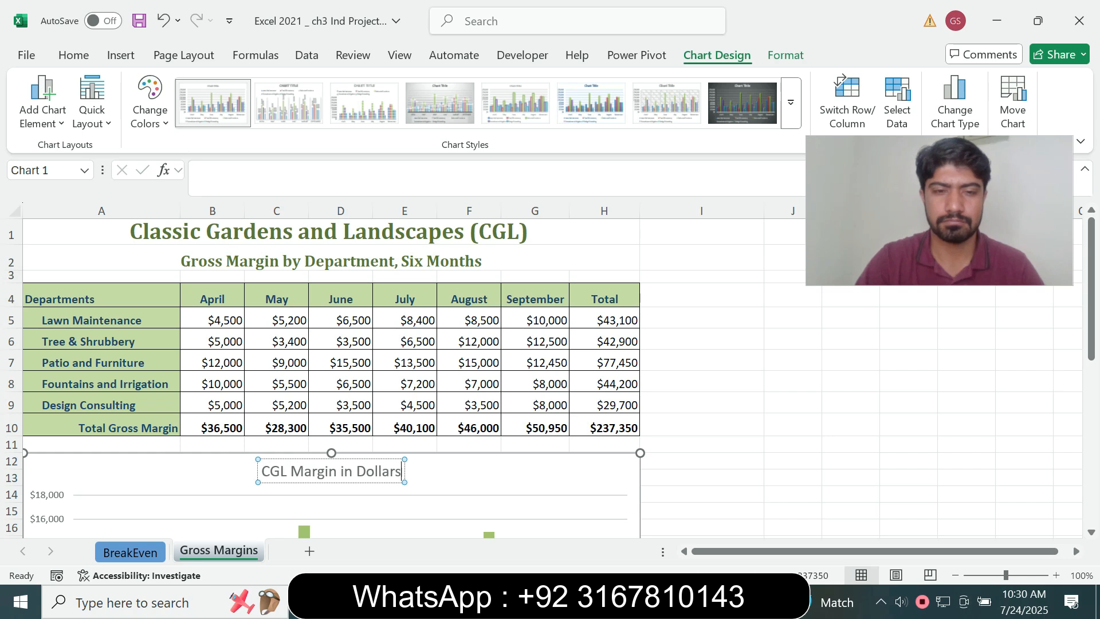
pyautogui.hotkey('alt', 'Tab')
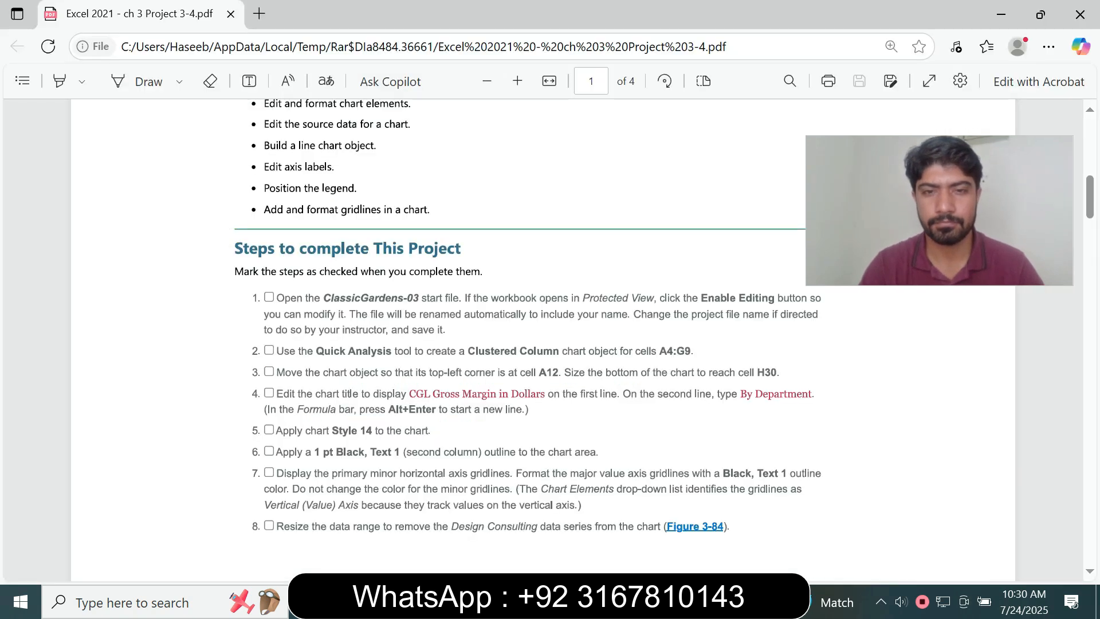
pyautogui.hotkey('alt', 'Tab')
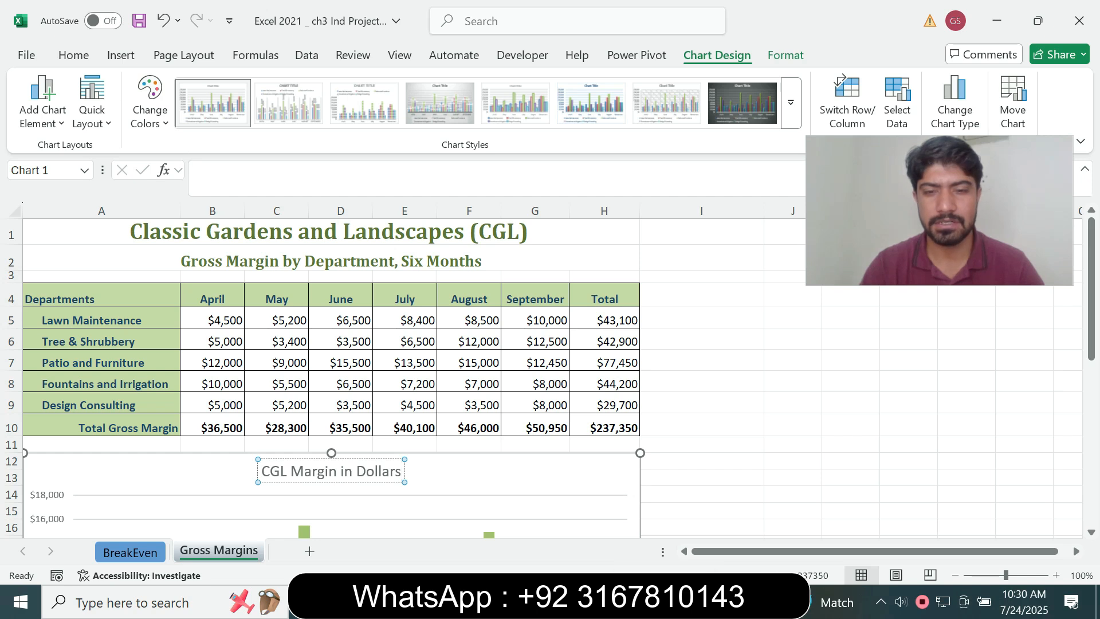
# Step: Add a second line reading "By Department" to the chart title in Excel, following the PDF instructions
pyautogui.hotkey('alt', 'Tab')
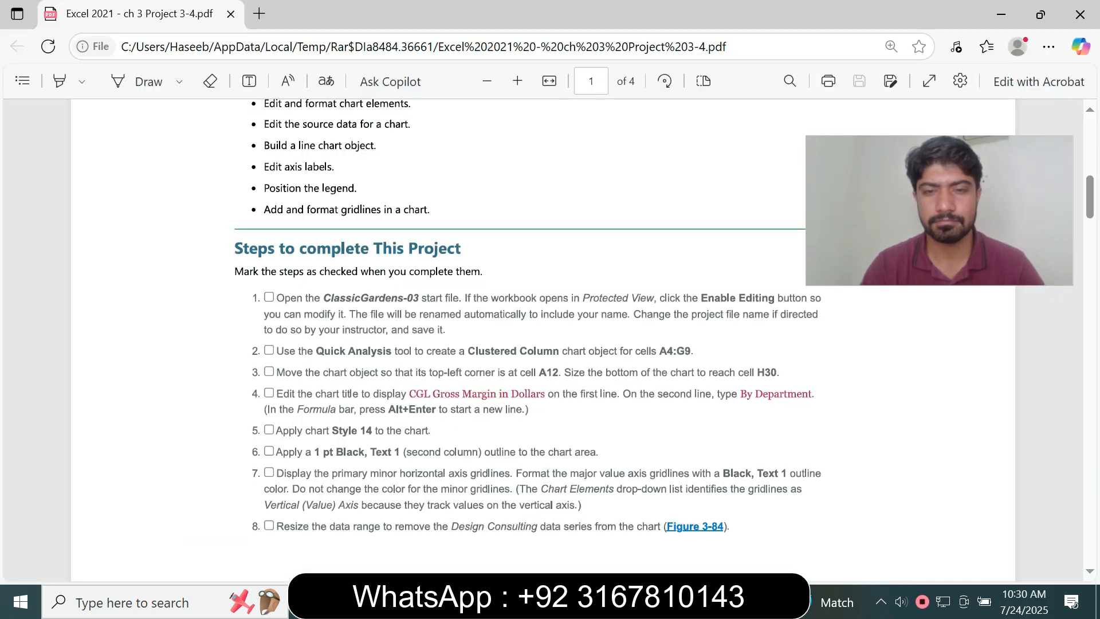
pyautogui.hotkey('alt', 'Tab')
pyautogui.hotkey('alt', 'Return')
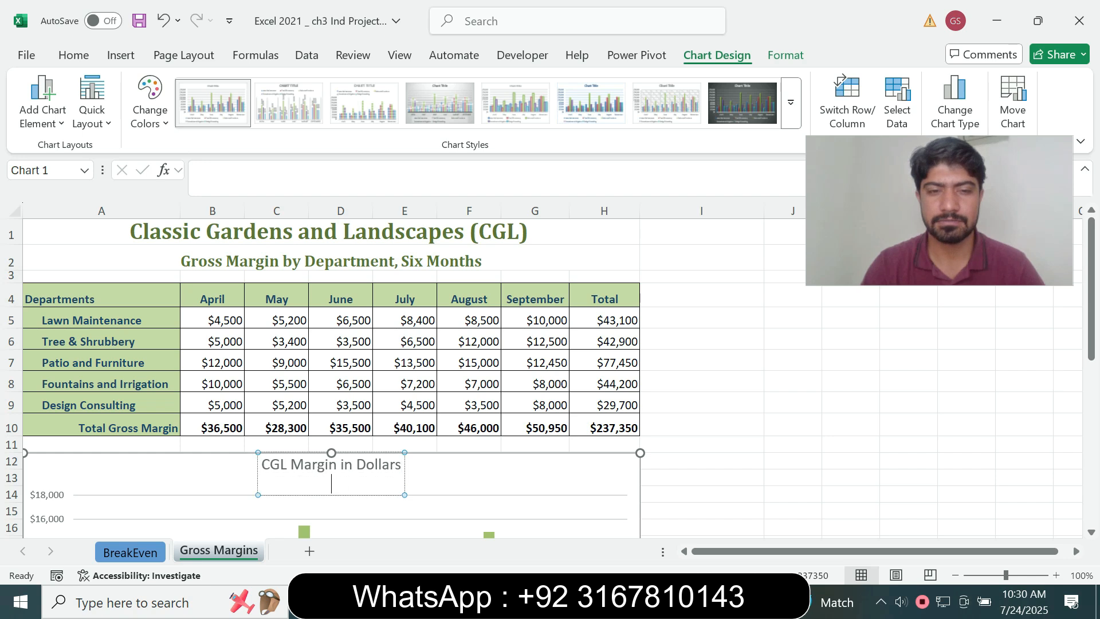
pyautogui.hotkey('alt', 'Tab')
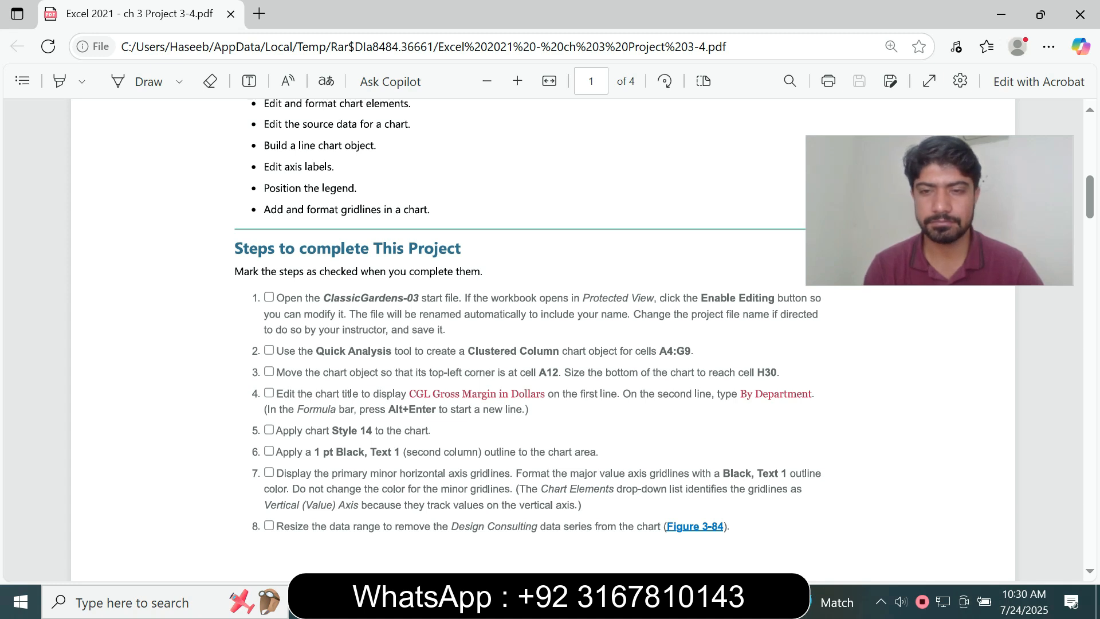
pyautogui.hotkey('alt', 'Tab')
pyautogui.write('By De')
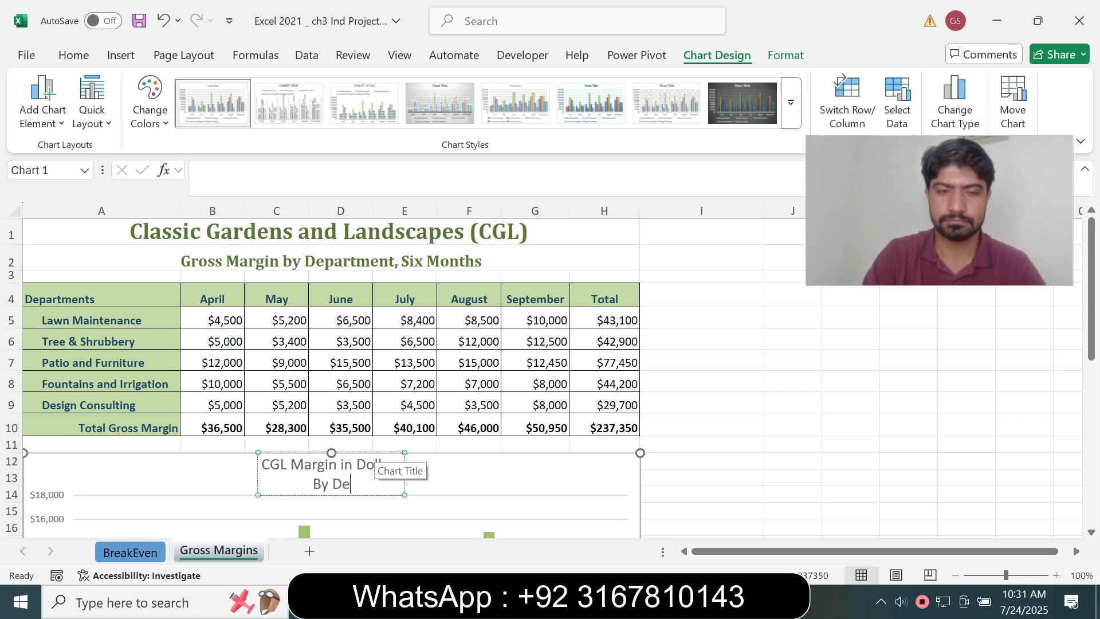
pyautogui.write('part')
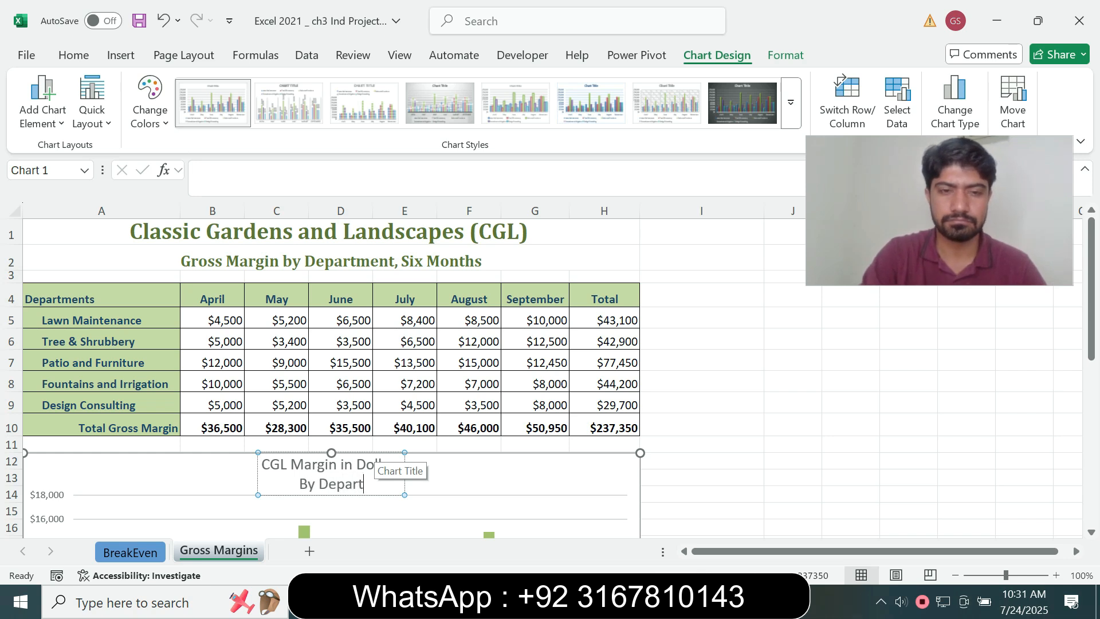
pyautogui.hotkey('alt', 'Tab')
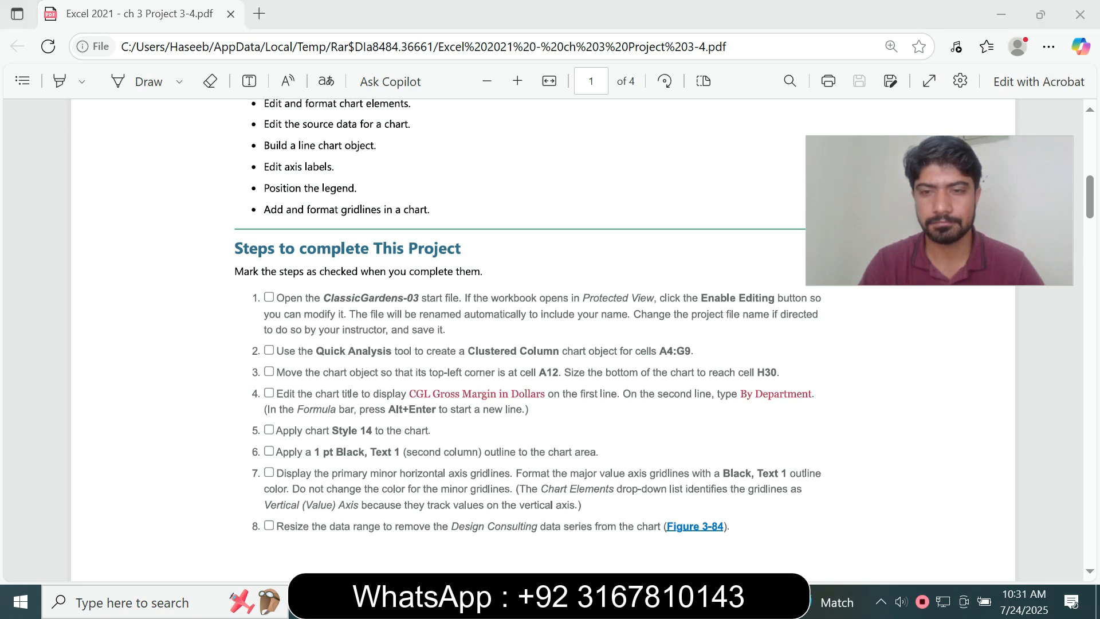
pyautogui.hotkey('alt', 'Tab')
pyautogui.write('ment')
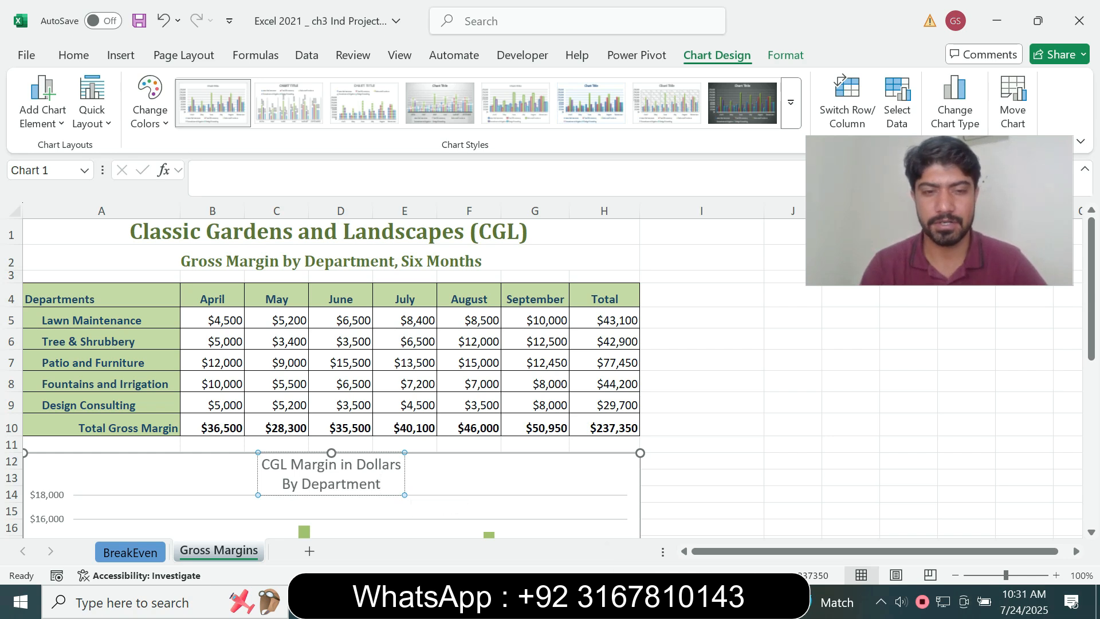
pyautogui.click(614, 601)
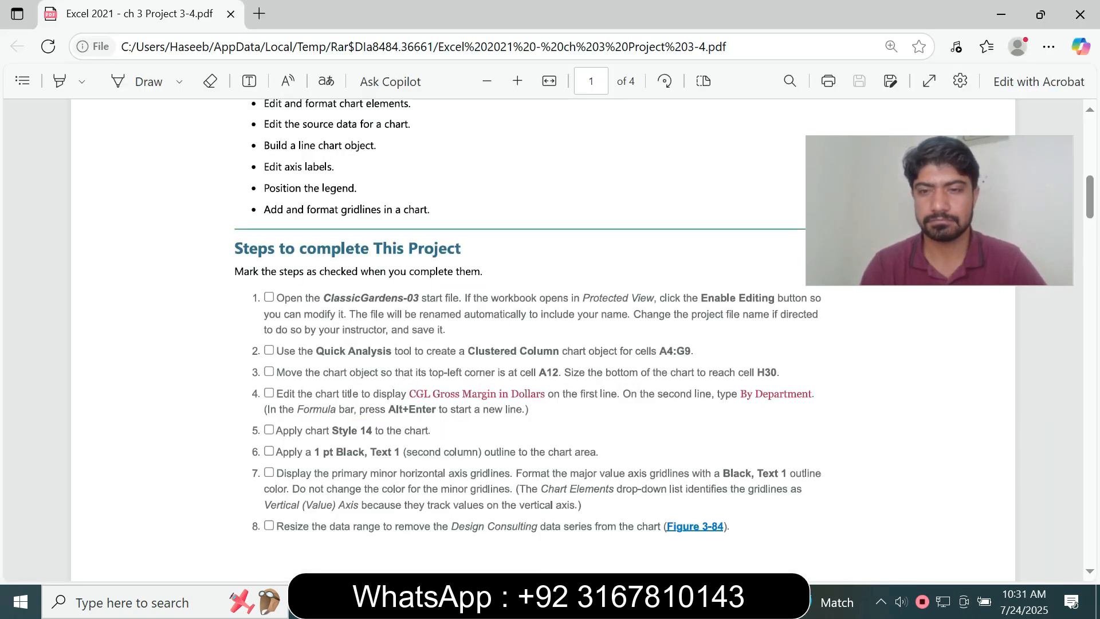
pyautogui.click(656, 601)
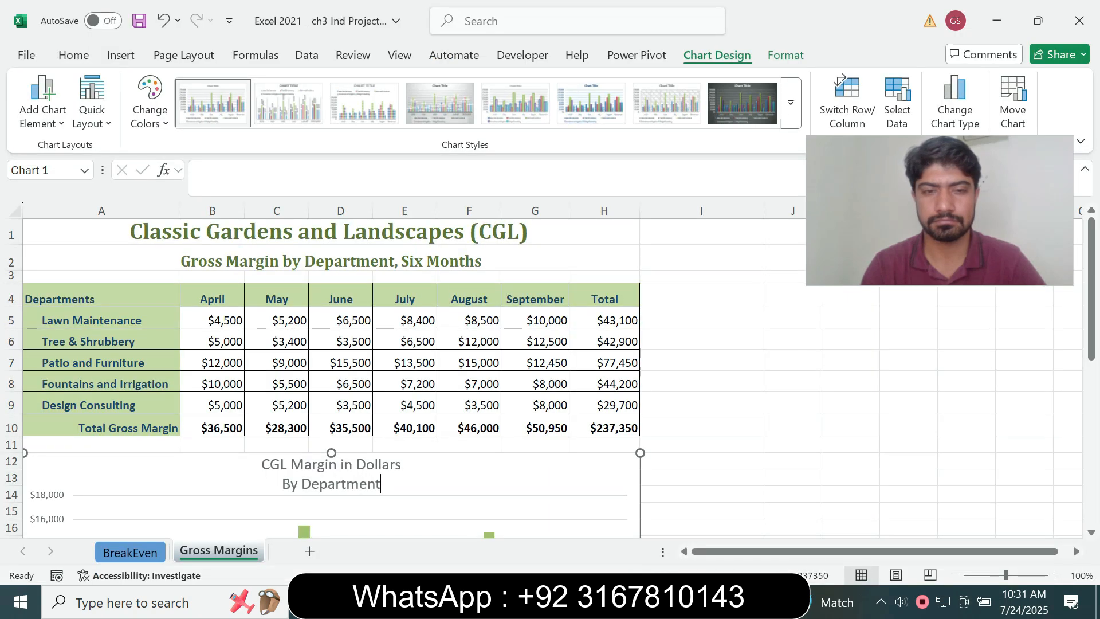
pyautogui.click(487, 474)
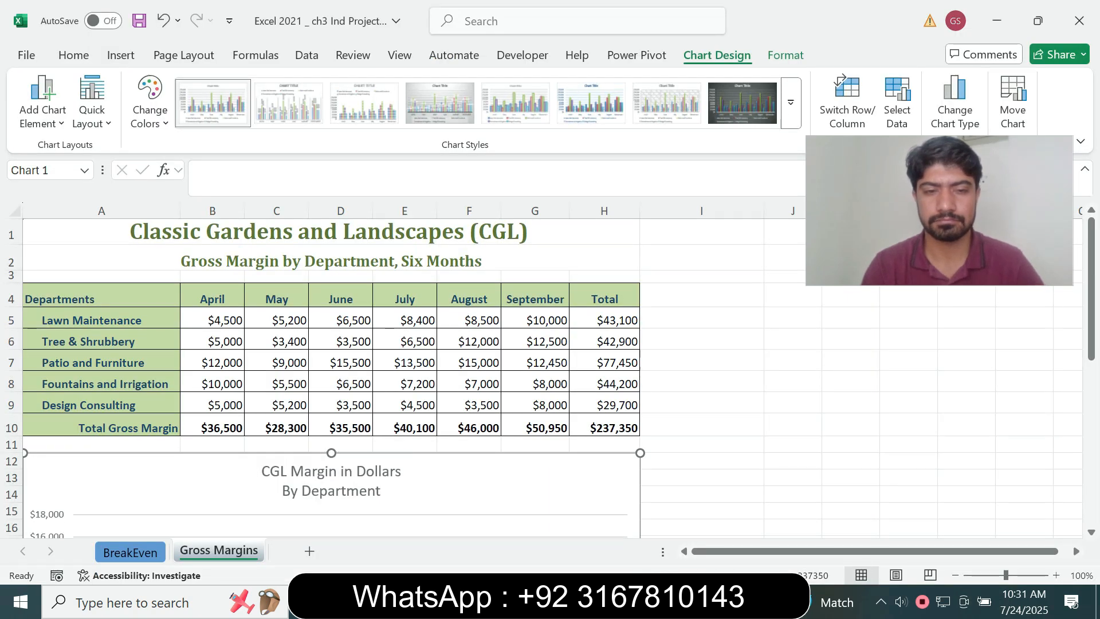
# Step: Check the style instruction in the PDF and apply chart Style 14 to the column chart in Excel
pyautogui.click(614, 602)
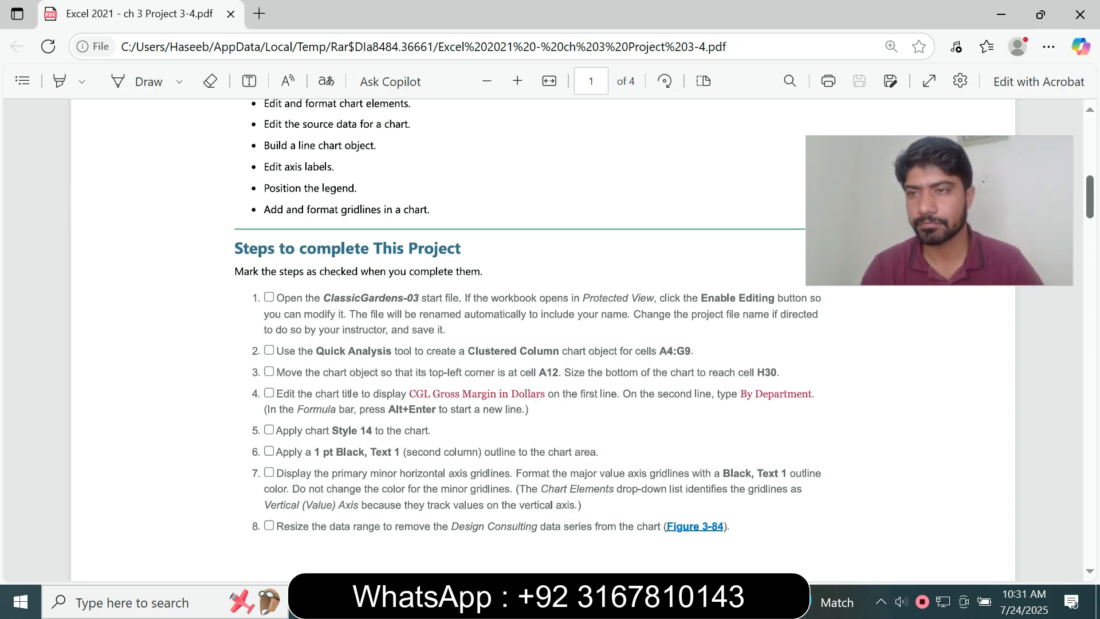
pyautogui.scroll(-2, 539, 315)
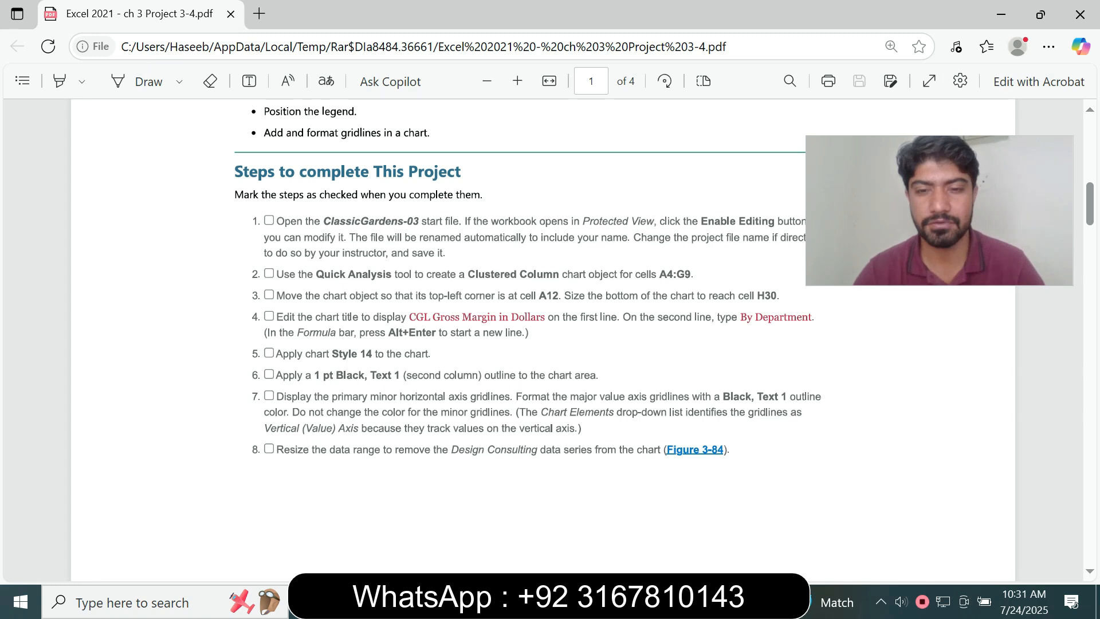
pyautogui.hotkey('alt', 'Tab')
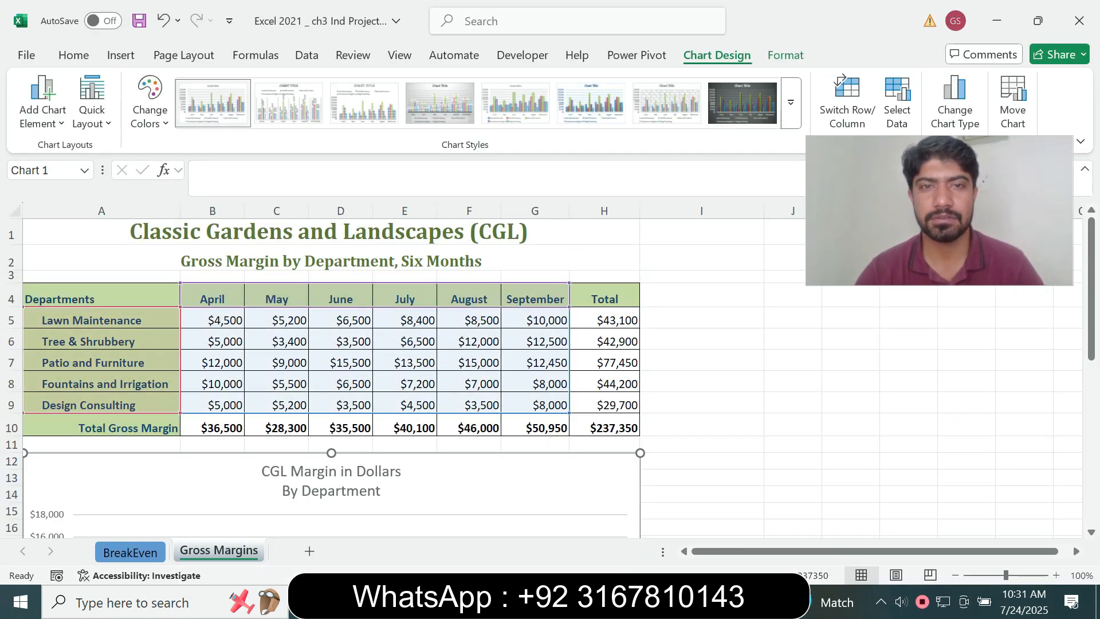
pyautogui.click(790, 102)
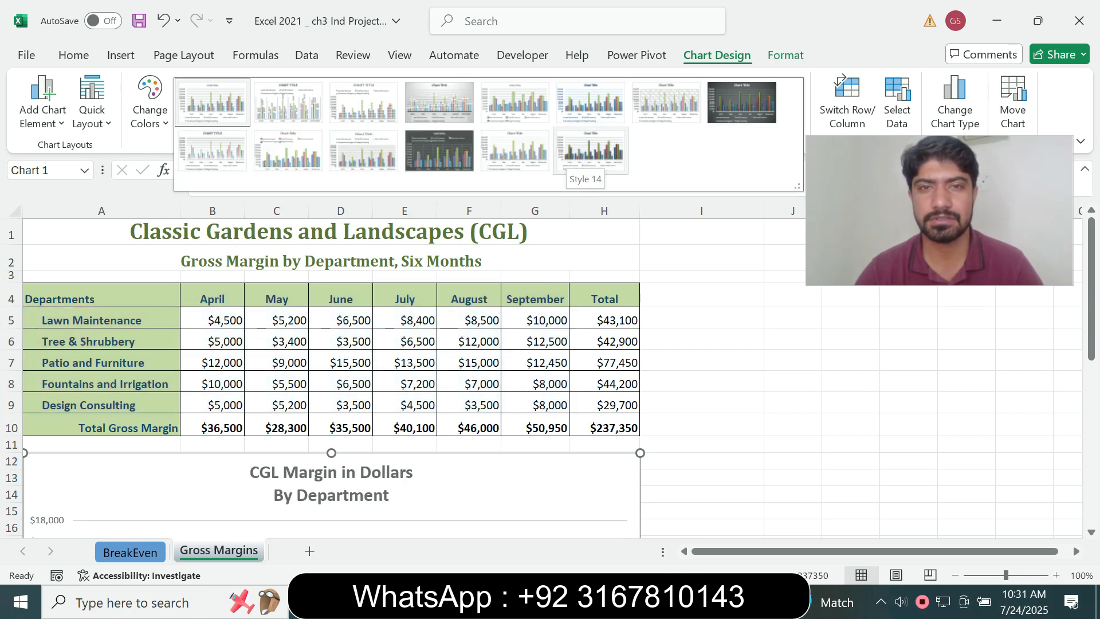
pyautogui.click(590, 150)
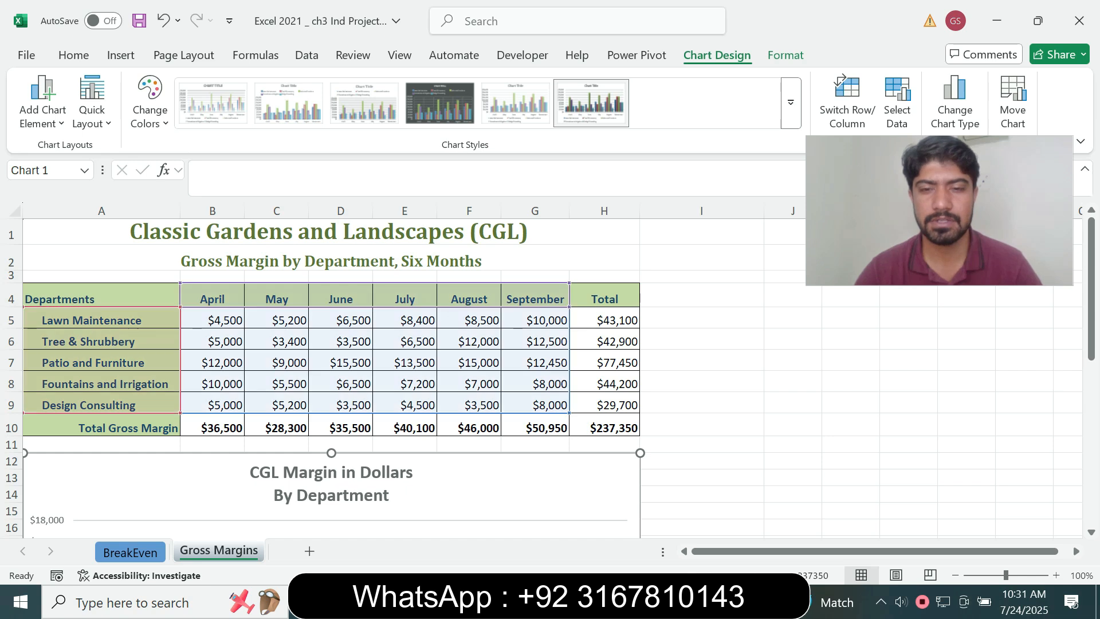
# Step: Review the PDF instructions on the chart area outline and gridlines, and return to the Excel workbook
pyautogui.hotkey('alt', 'Tab')
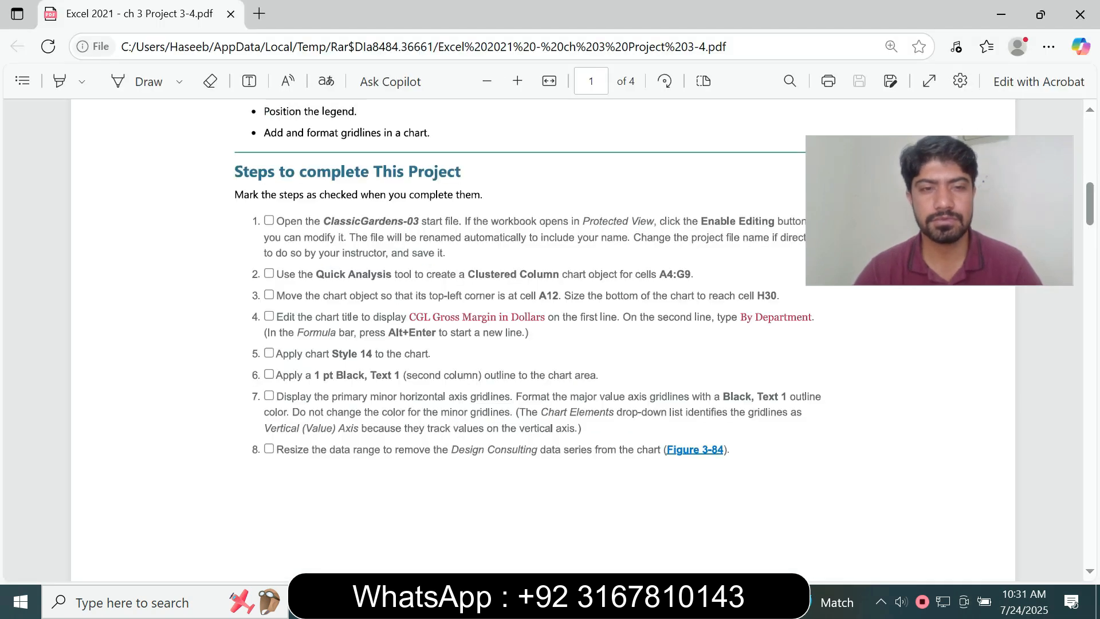
pyautogui.hotkey('alt', 'Tab')
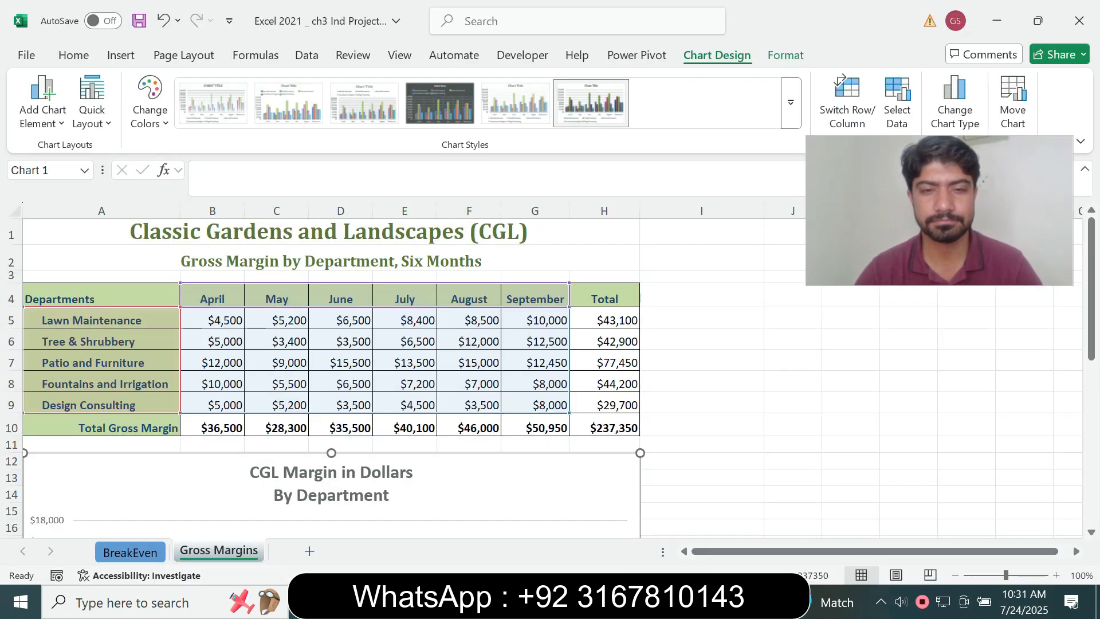
pyautogui.hotkey('alt', 'Tab')
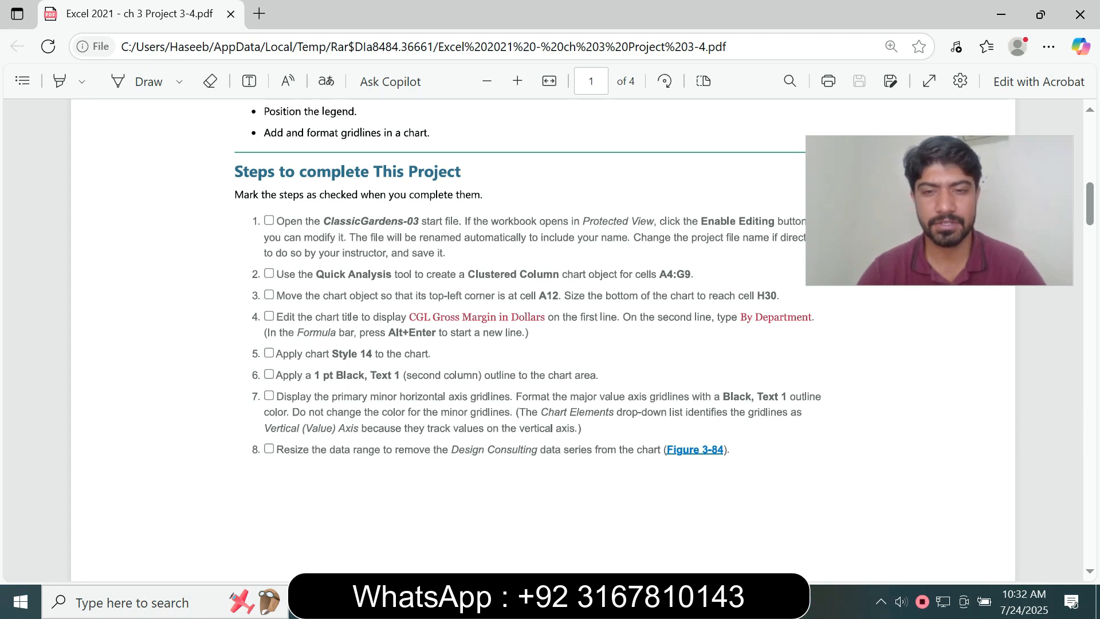
pyautogui.moveTo(654, 602)
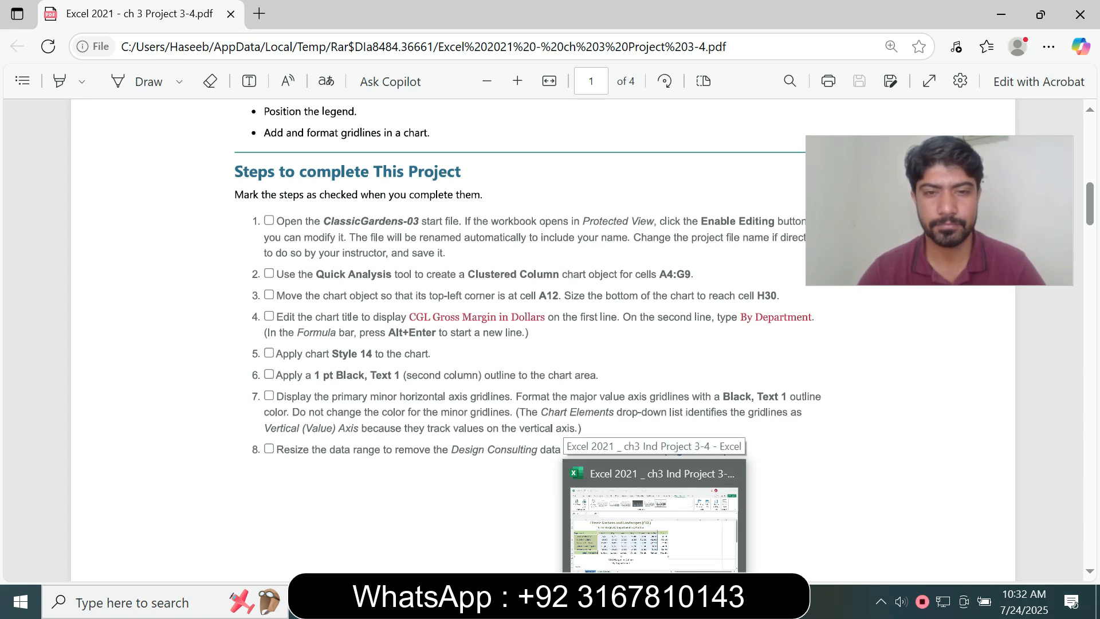
pyautogui.click(654, 603)
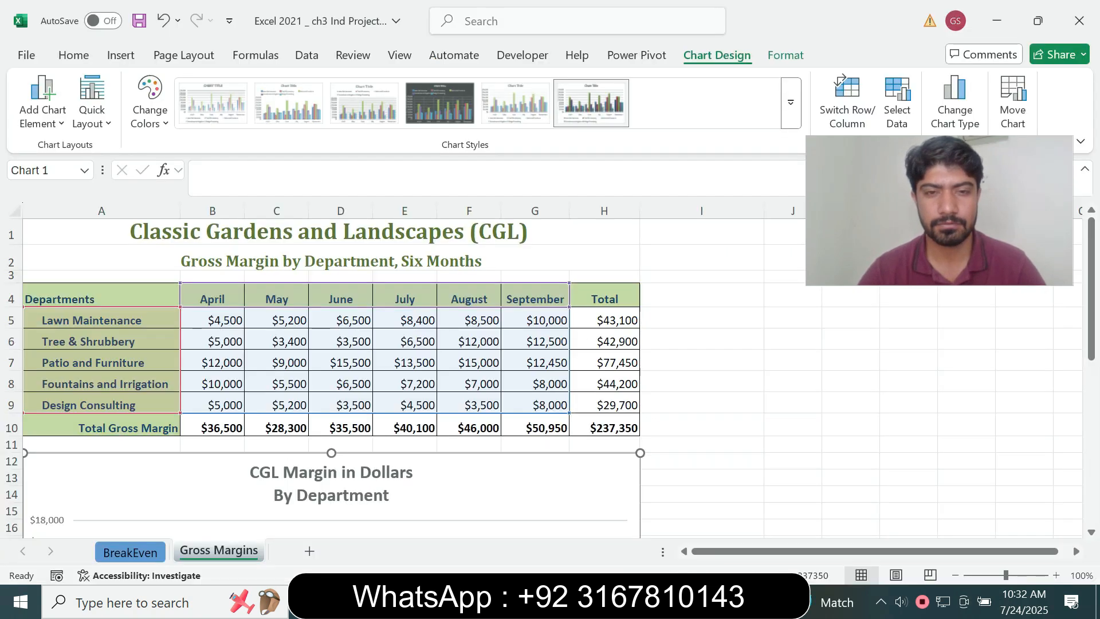
pyautogui.click(654, 603)
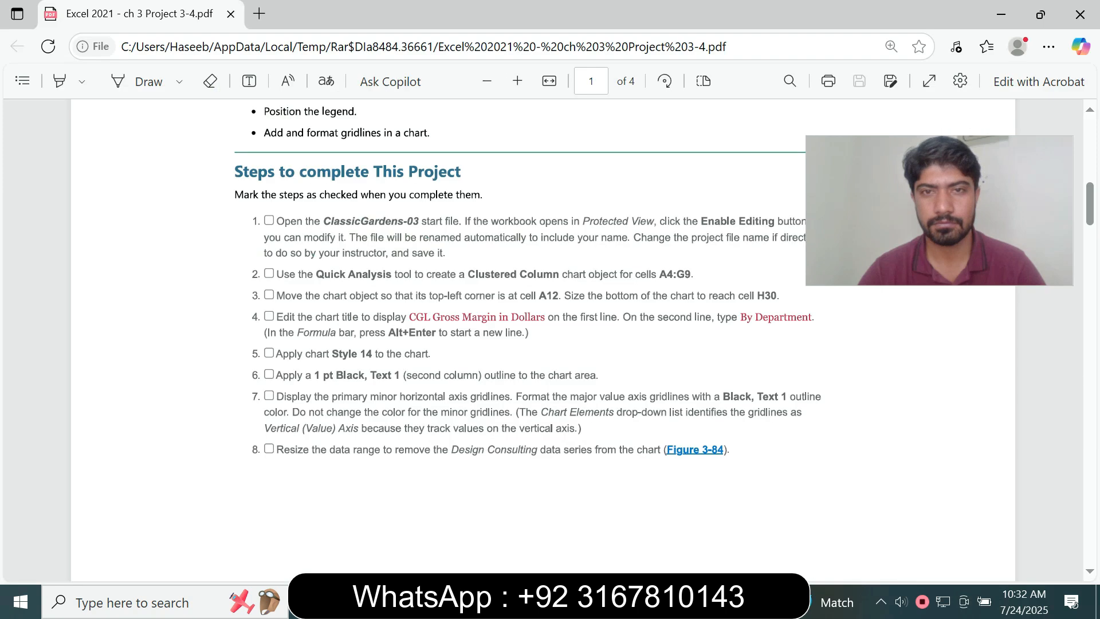
pyautogui.moveTo(654, 603)
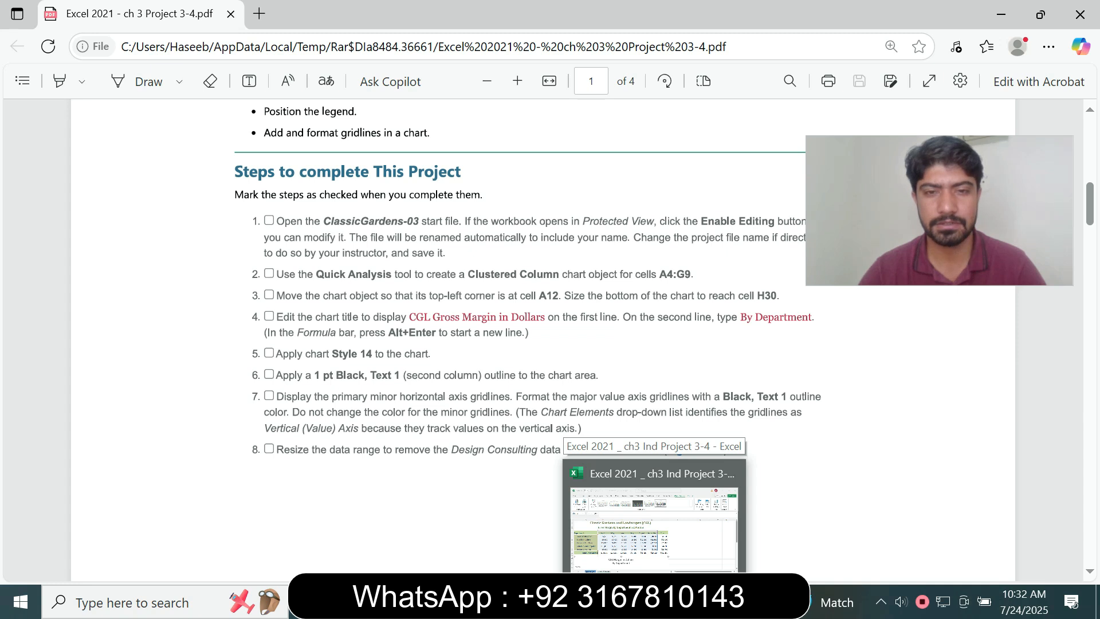
pyautogui.click(654, 521)
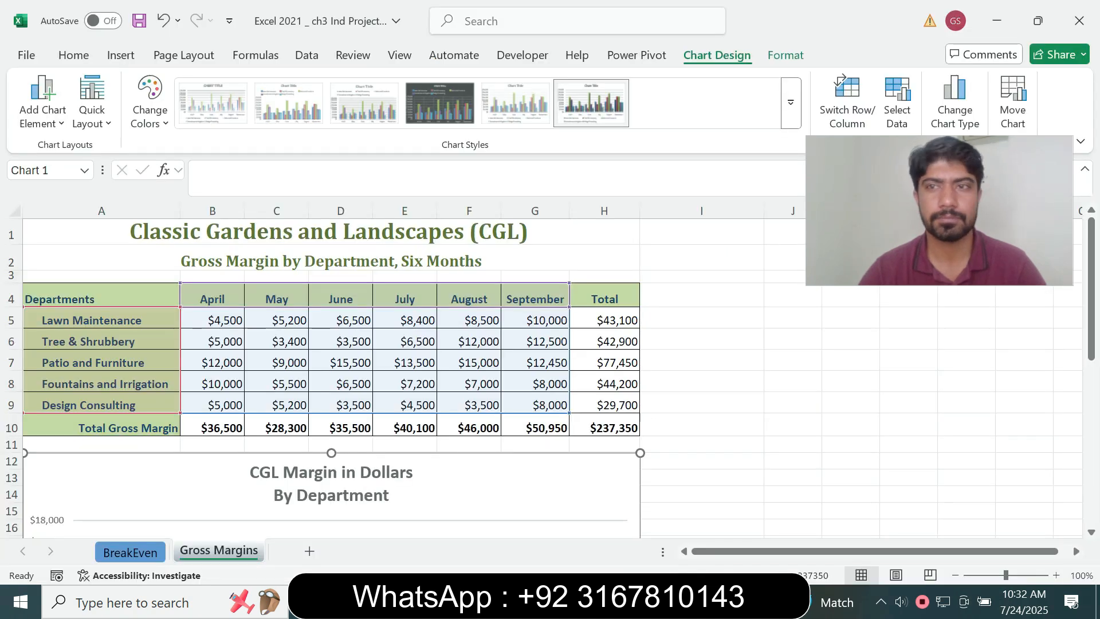
# Step: Set the font color of all text in the column chart to Black, Text 1
pyautogui.click(73, 55)
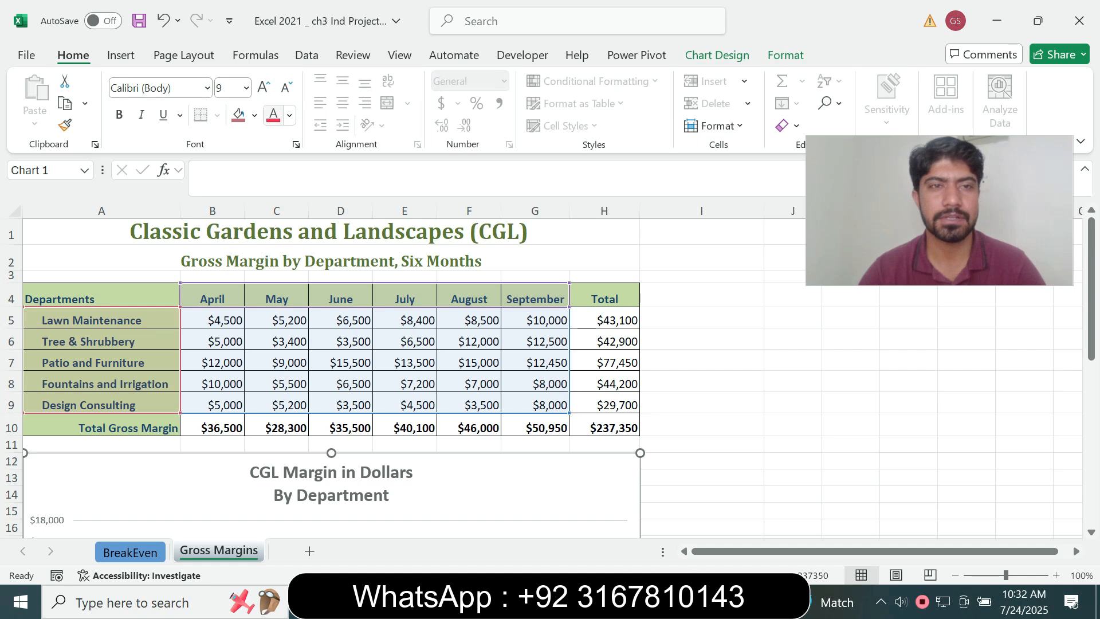
pyautogui.click(290, 115)
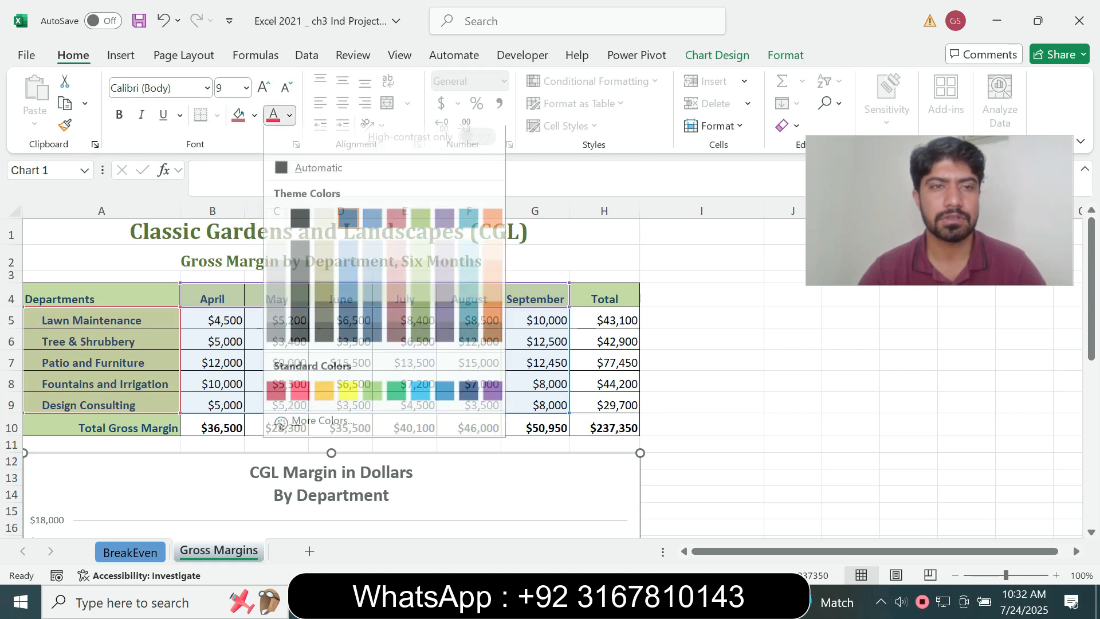
pyautogui.click(299, 224)
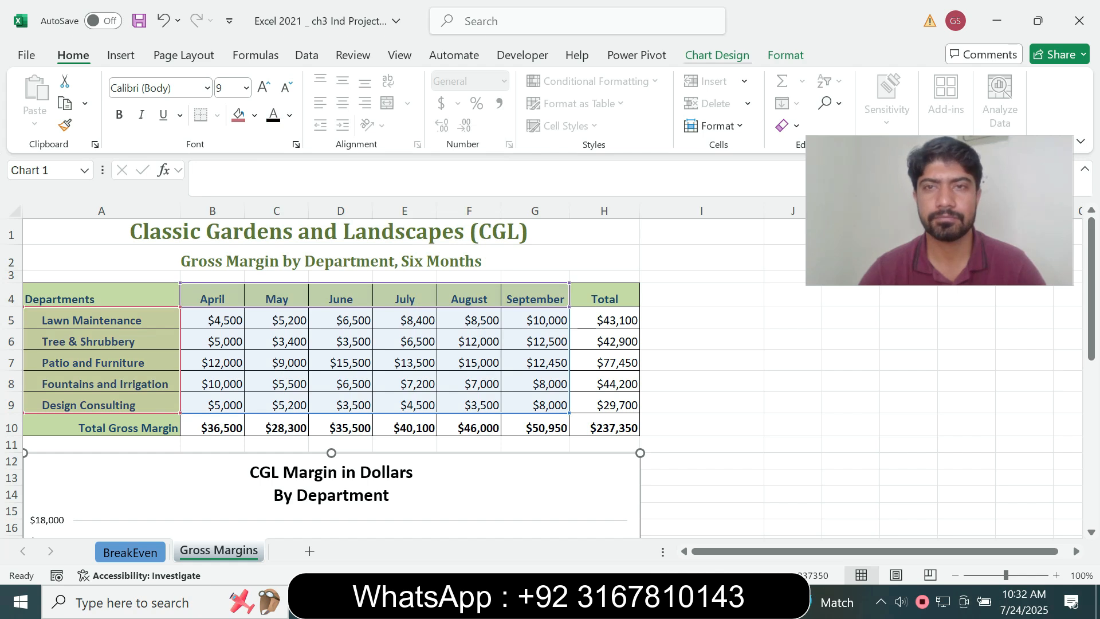
# Step: Try a solid black fill on the column chart's chart area and undo the fill changes
pyautogui.click(718, 56)
pyautogui.moveTo(873, 186); pyautogui.dragTo(890, 240)
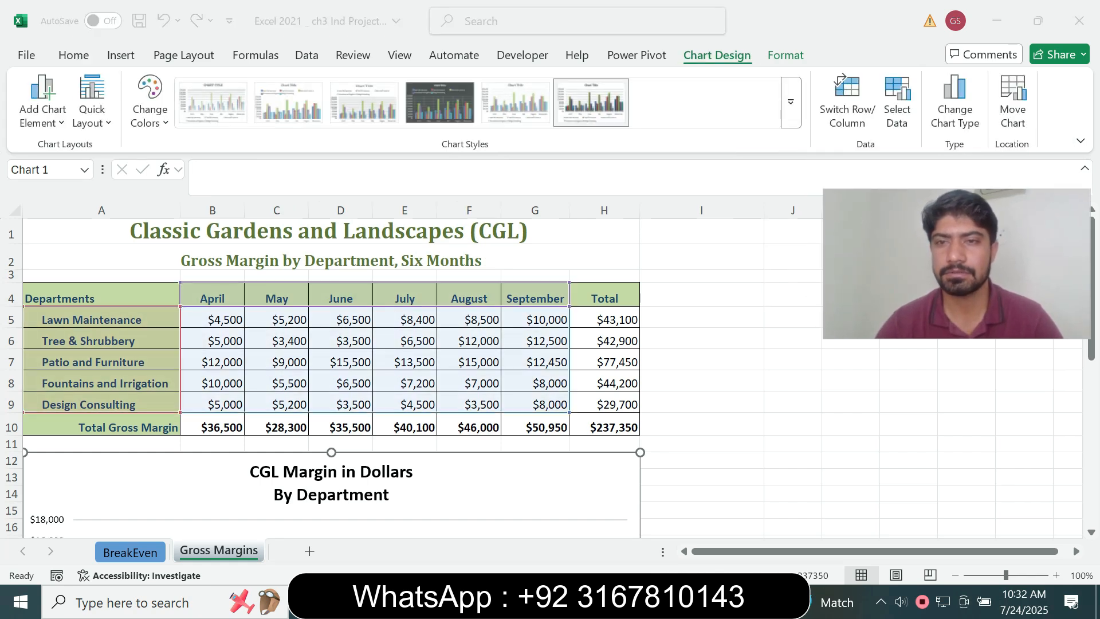
pyautogui.doubleClick(604, 460)
pyautogui.moveTo(900, 272); pyautogui.dragTo(521, 205)
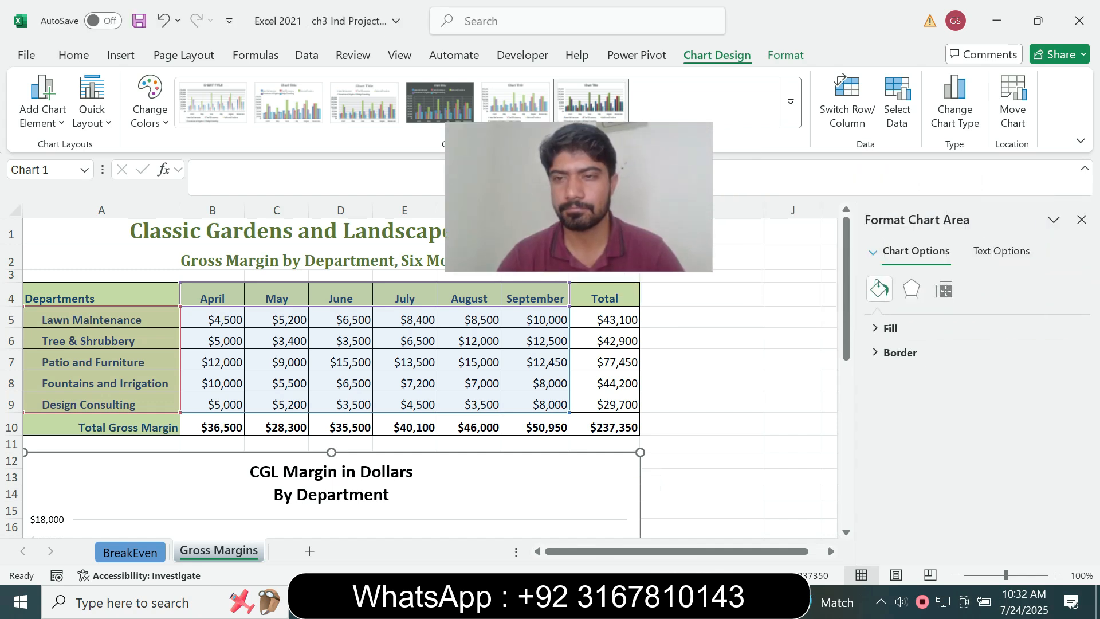
pyautogui.click(890, 328)
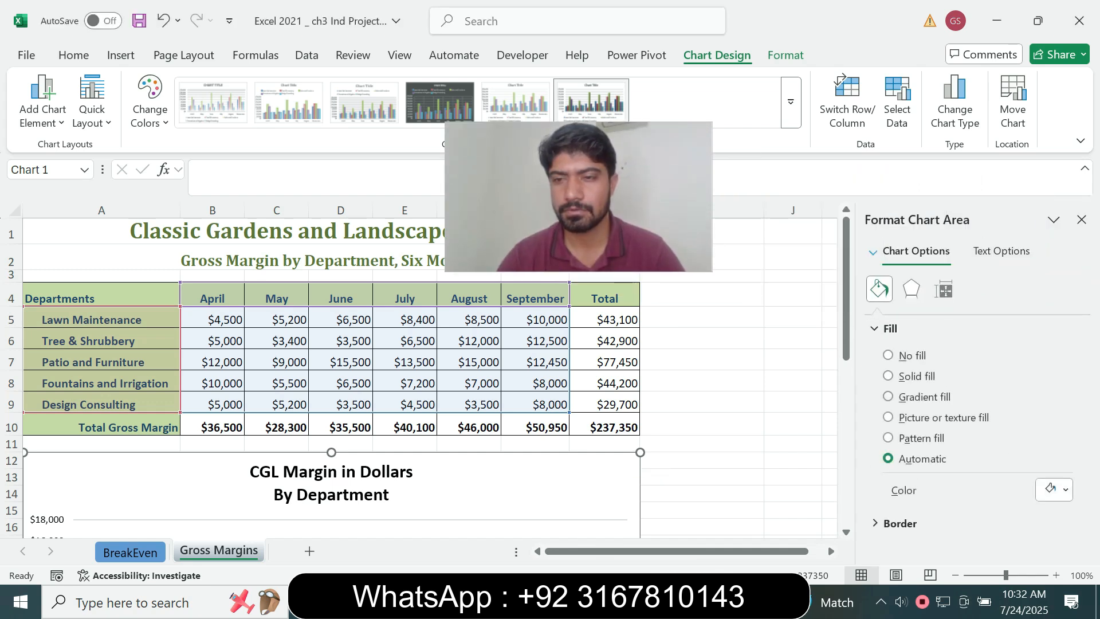
pyautogui.click(888, 376)
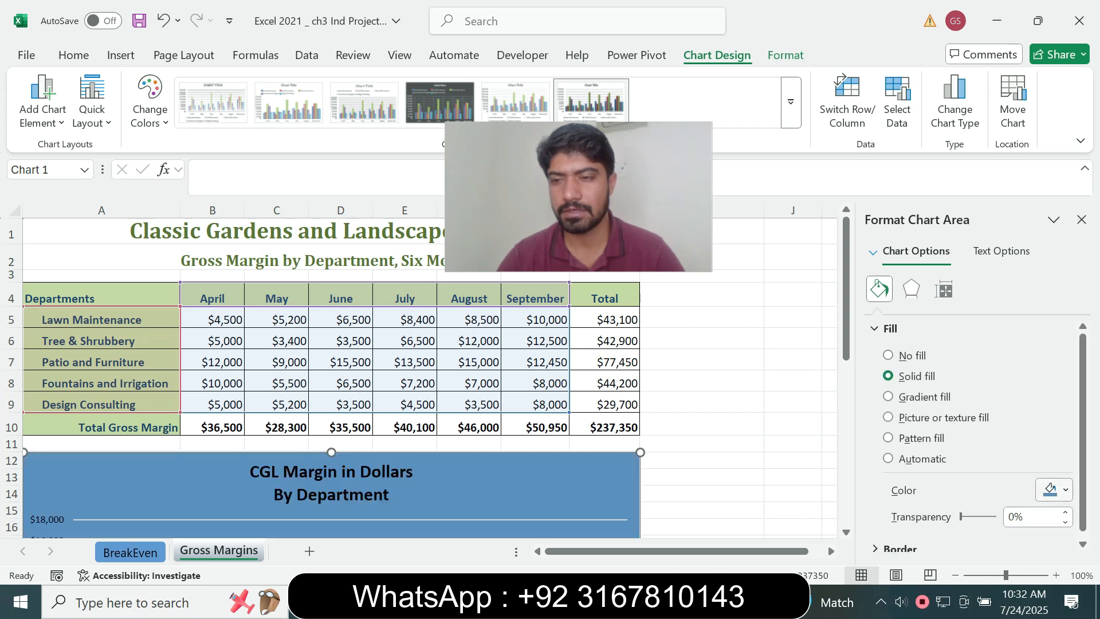
pyautogui.click(1065, 490)
pyautogui.click(892, 263)
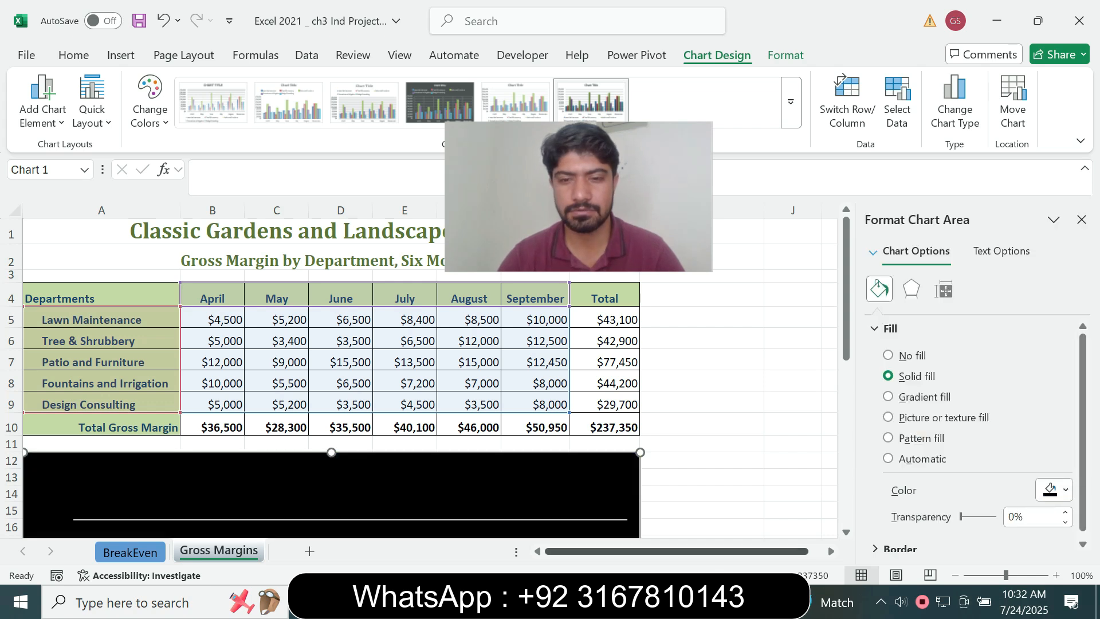
pyautogui.scroll(-4, 401, 372)
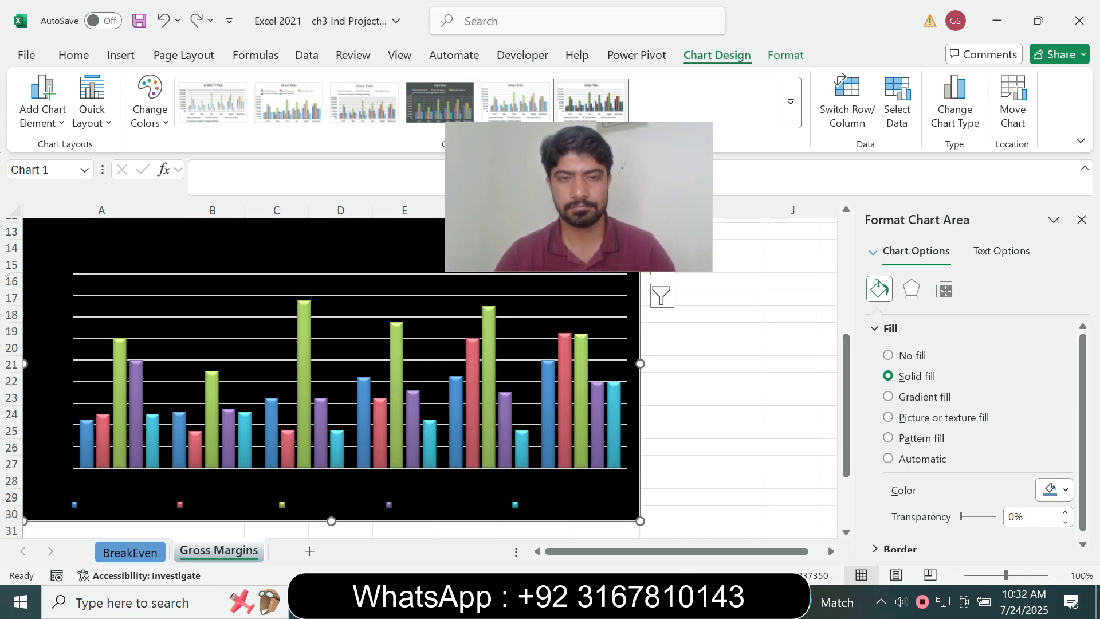
pyautogui.hotkey('ctrl', 'z')
pyautogui.hotkey('ctrl', 'z')
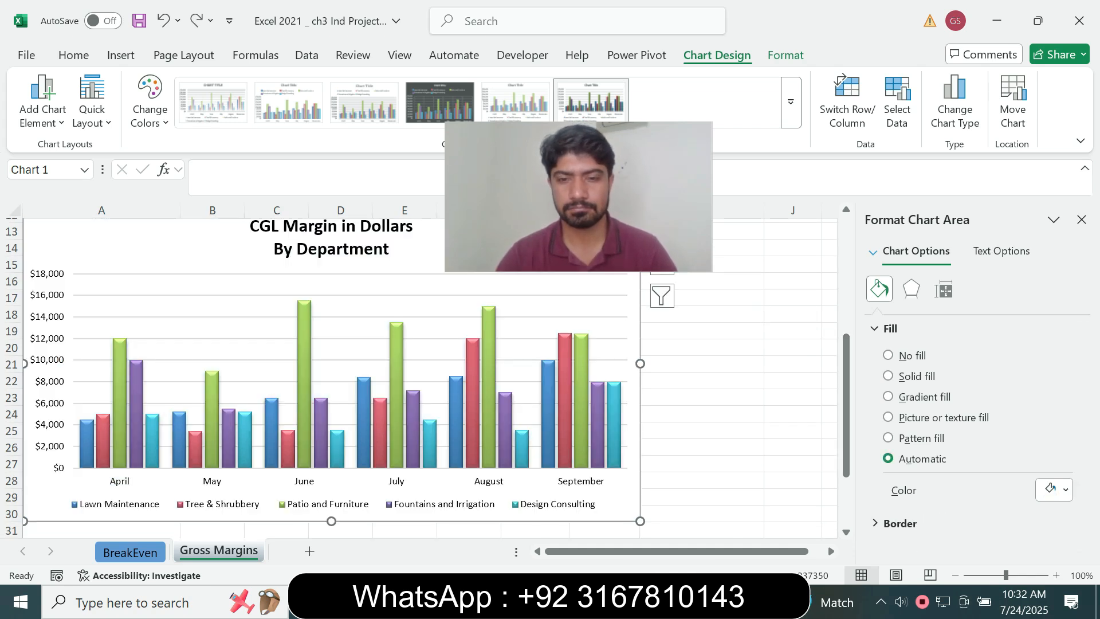
# Step: Check the outline instruction in the PDF and apply a Black, Text 1 outline to the chart area in Excel
pyautogui.hotkey('alt', 'Tab')
pyautogui.moveTo(578, 196); pyautogui.dragTo(817, 158)
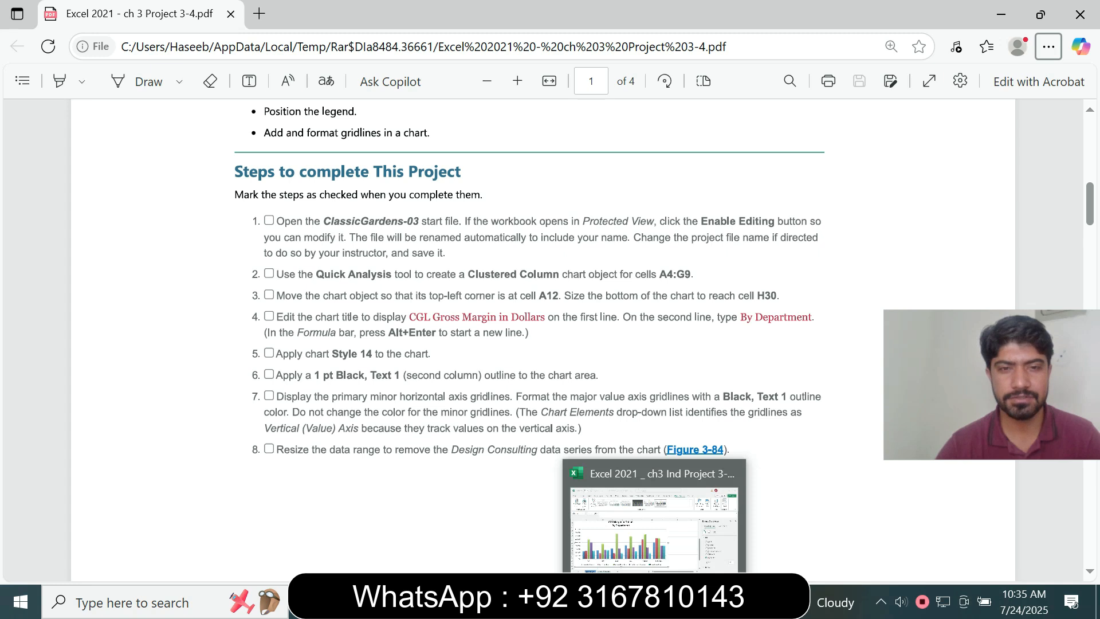
pyautogui.click(655, 603)
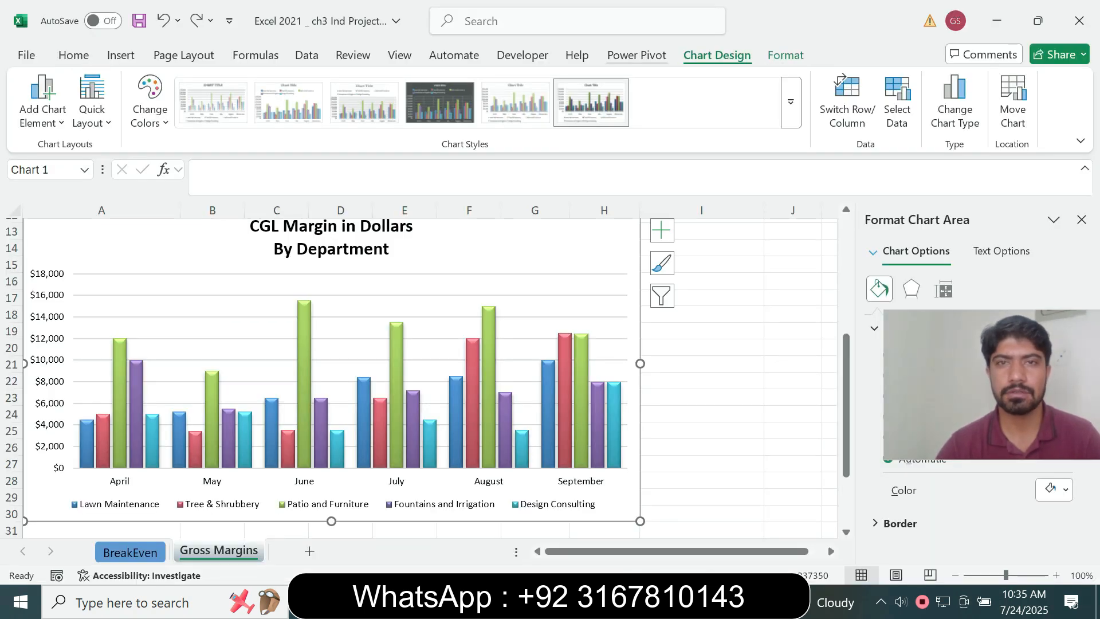
pyautogui.click(785, 55)
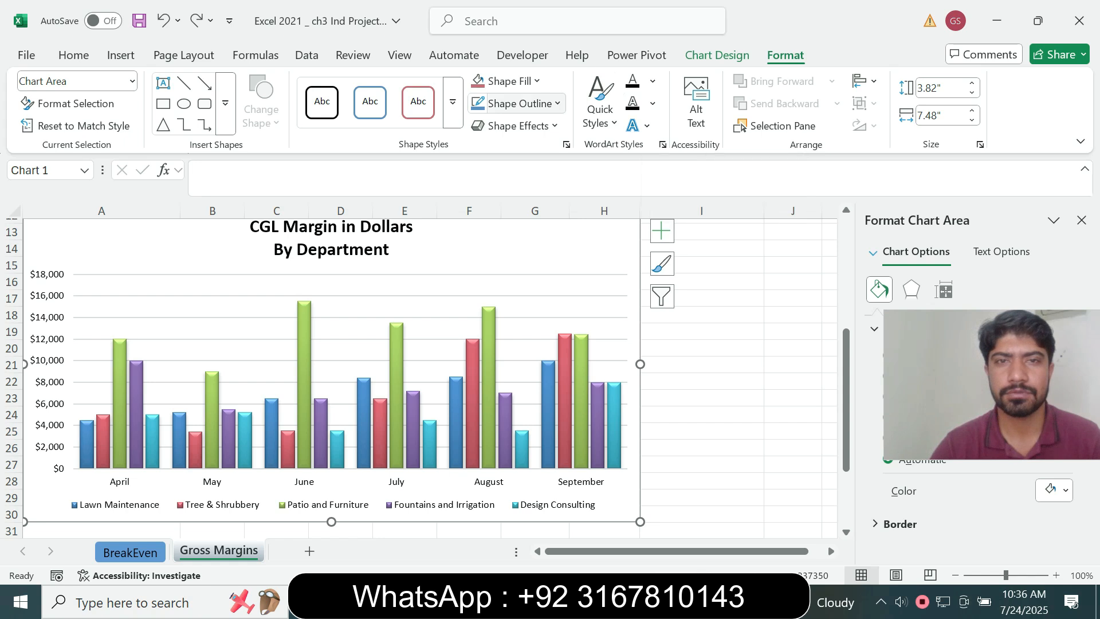
pyautogui.click(518, 103)
pyautogui.click(504, 214)
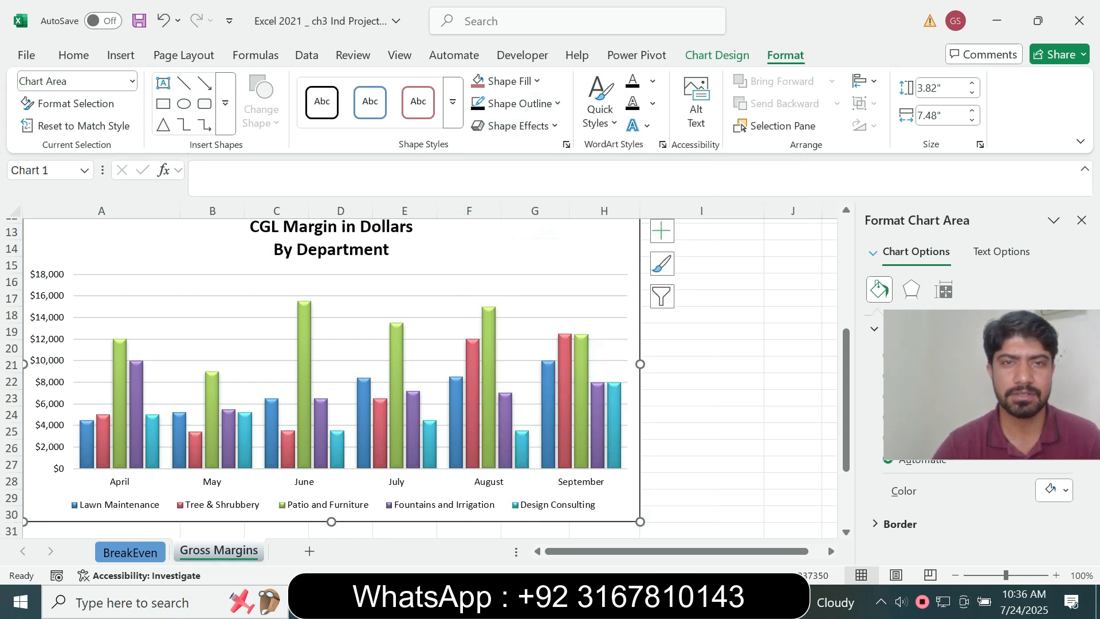
# Step: Read the gridline instruction in the PDF and display the primary minor horizontal gridlines on the column chart in Excel
pyautogui.hotkey('alt', 'Tab')
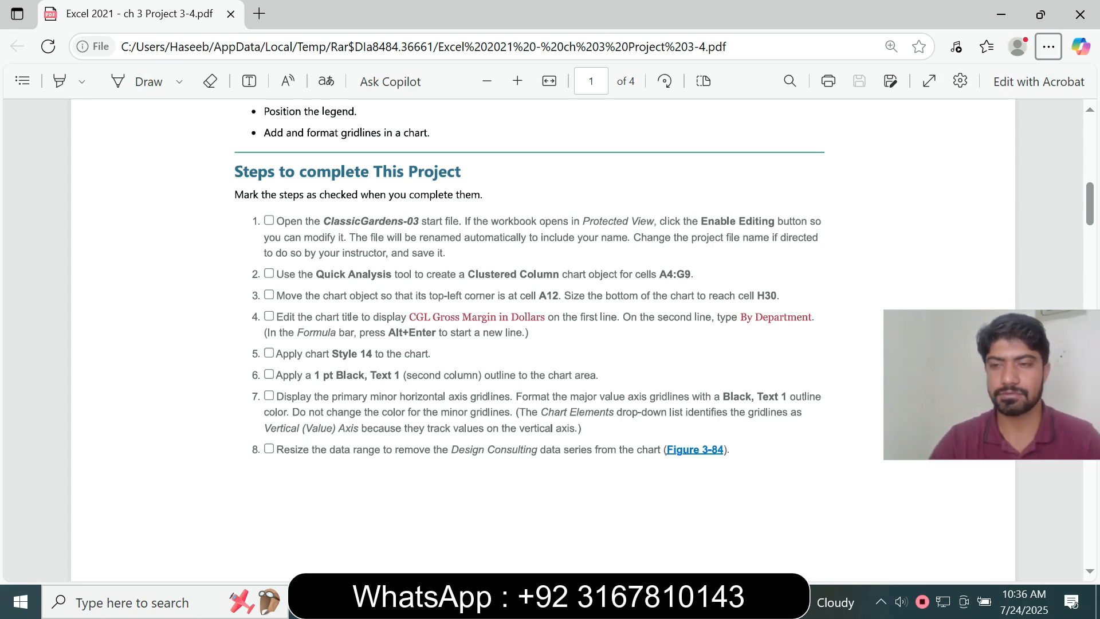
pyautogui.hotkey('alt', 'Tab')
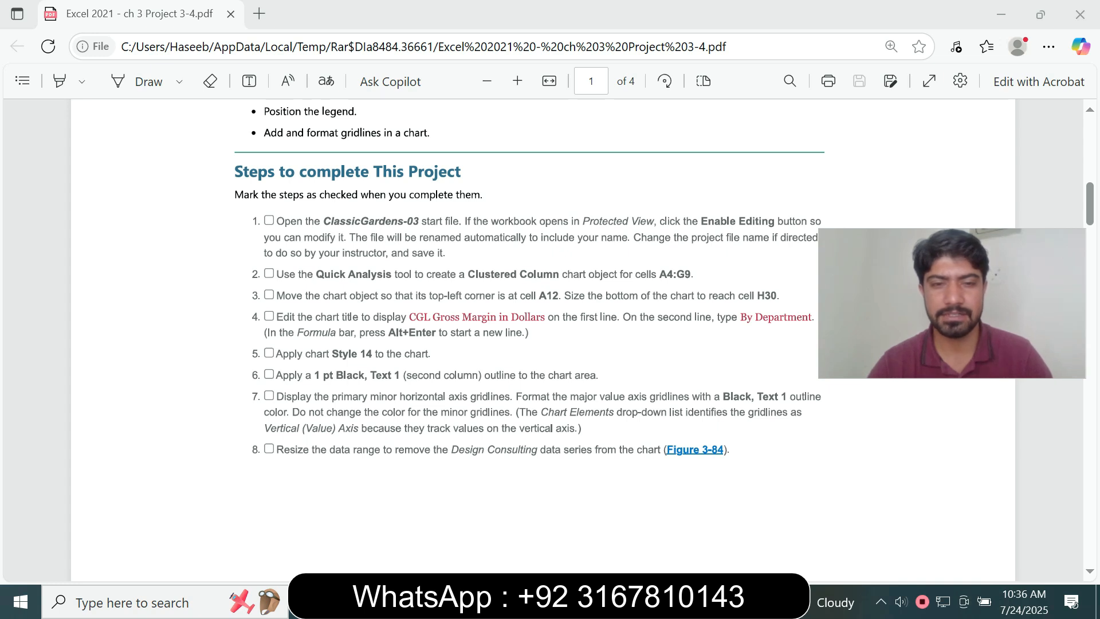
pyautogui.moveTo(654, 601)
pyautogui.click(654, 521)
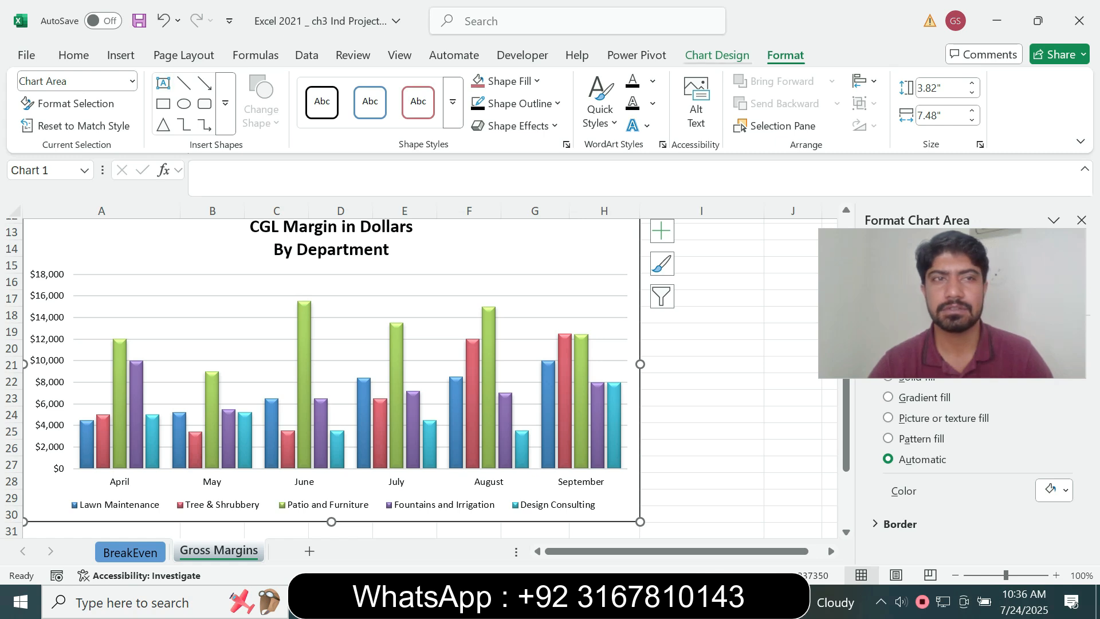
pyautogui.click(717, 55)
pyautogui.click(43, 103)
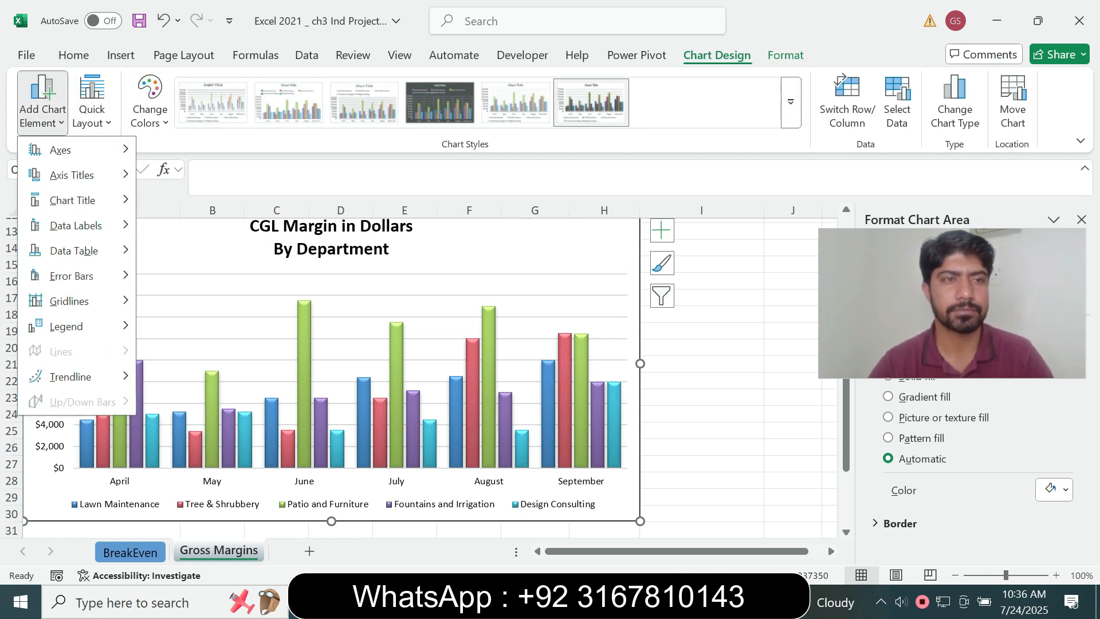
pyautogui.moveTo(69, 301)
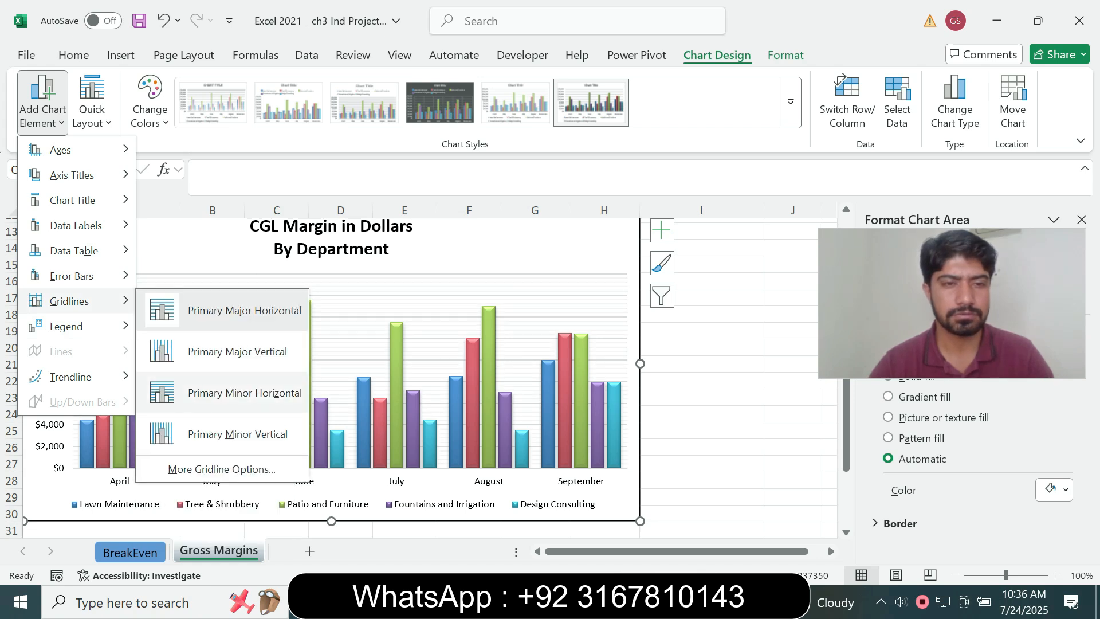
pyautogui.click(245, 392)
# Step: Recheck the gridline instruction in the PDF and try a Black, Text 1 outline on the chart's minor horizontal gridlines in Excel
pyautogui.hotkey('alt', 'Tab')
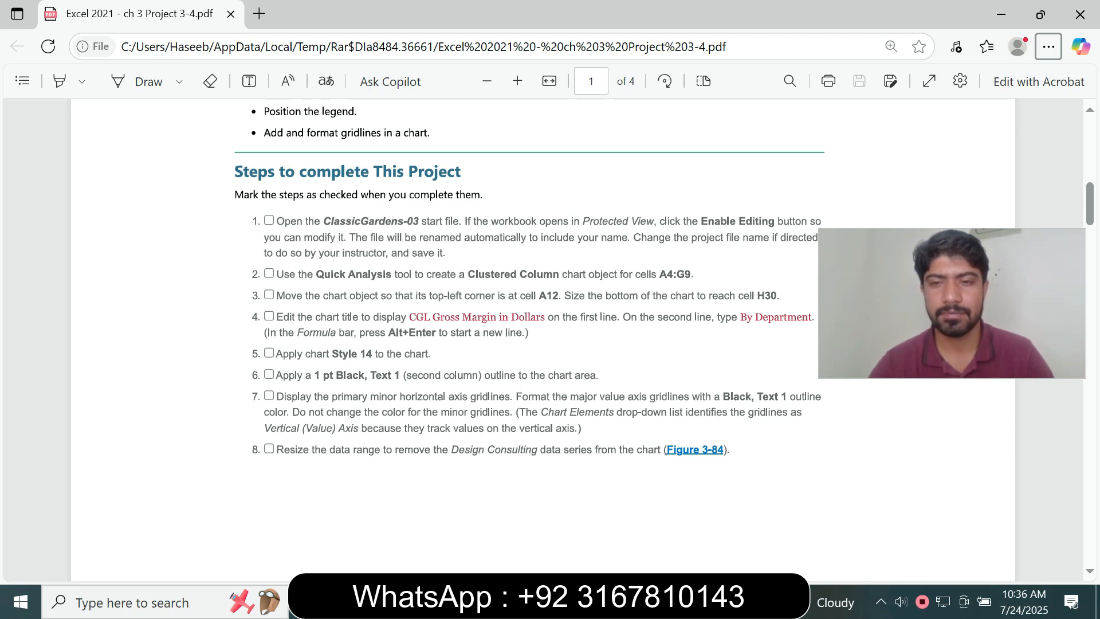
pyautogui.hotkey('alt', 'Tab')
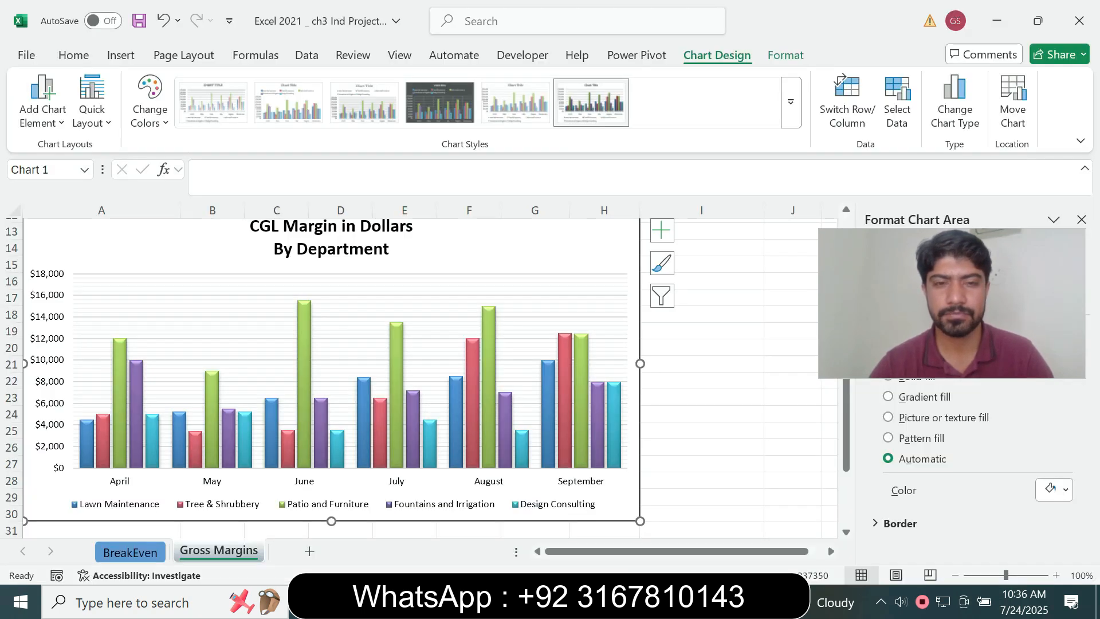
pyautogui.click(350, 347)
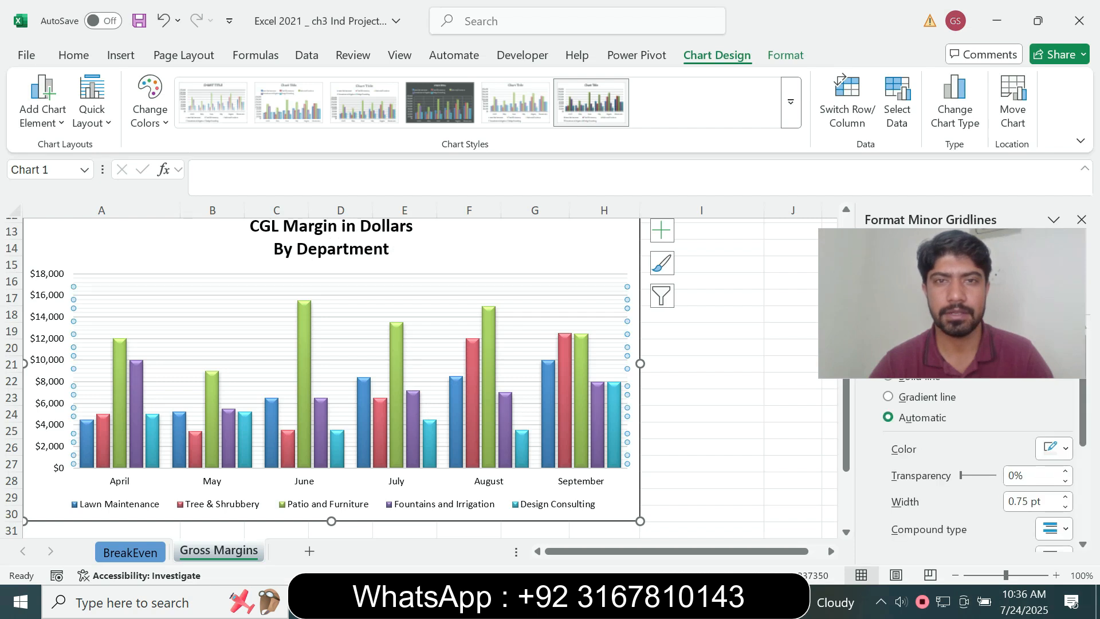
pyautogui.click(785, 55)
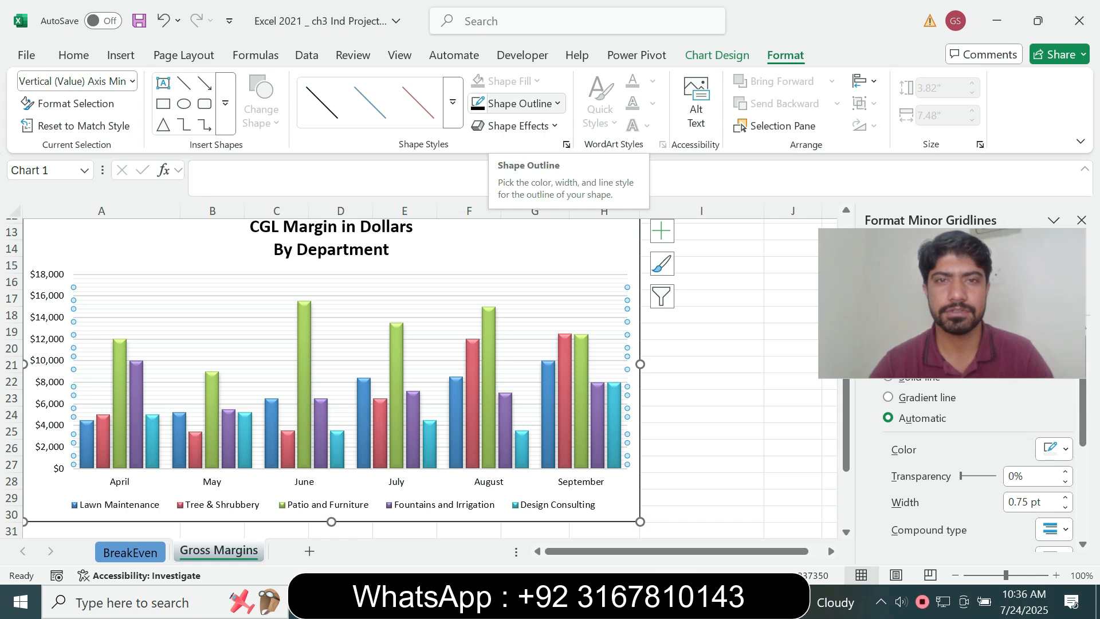
pyautogui.hotkey('alt', 'Tab')
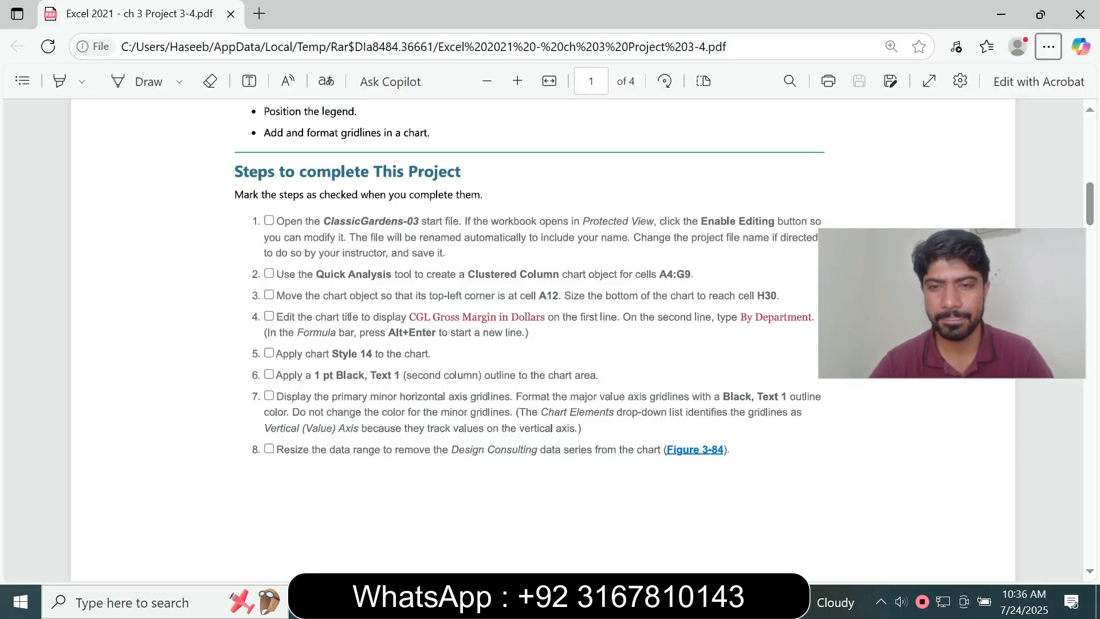
pyautogui.hotkey('alt', 'Tab')
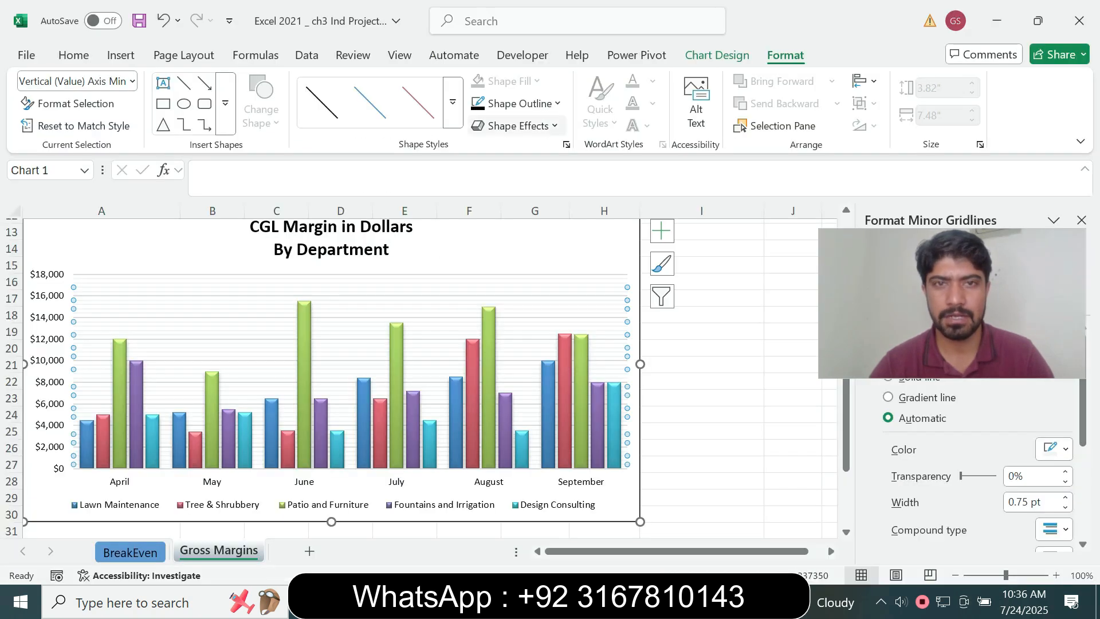
pyautogui.click(519, 103)
pyautogui.click(504, 214)
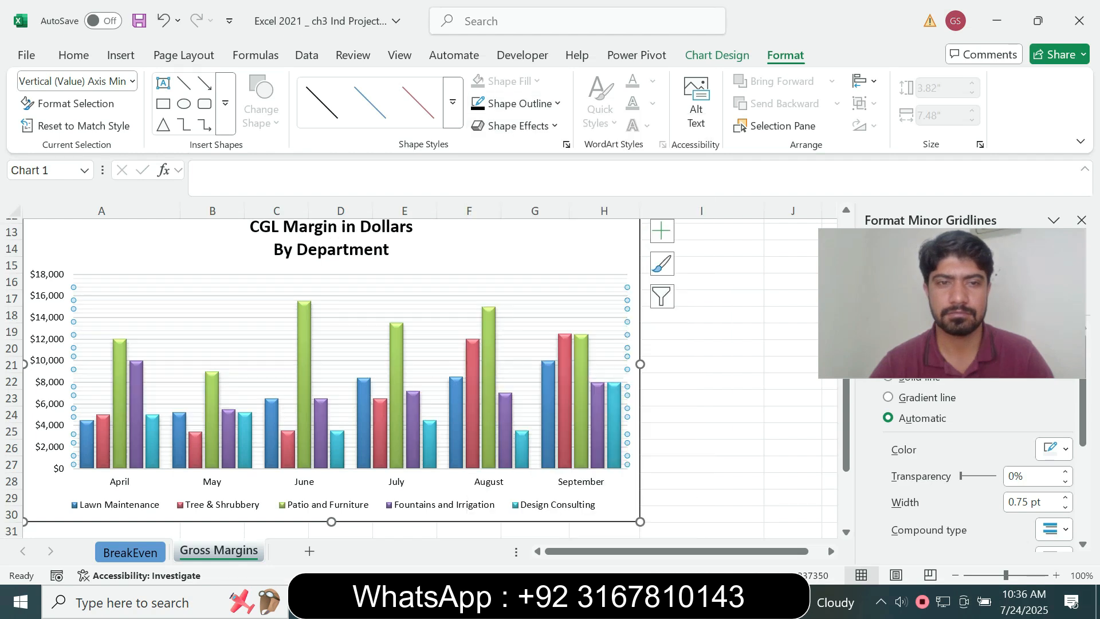
pyautogui.hotkey('alt', 'Tab')
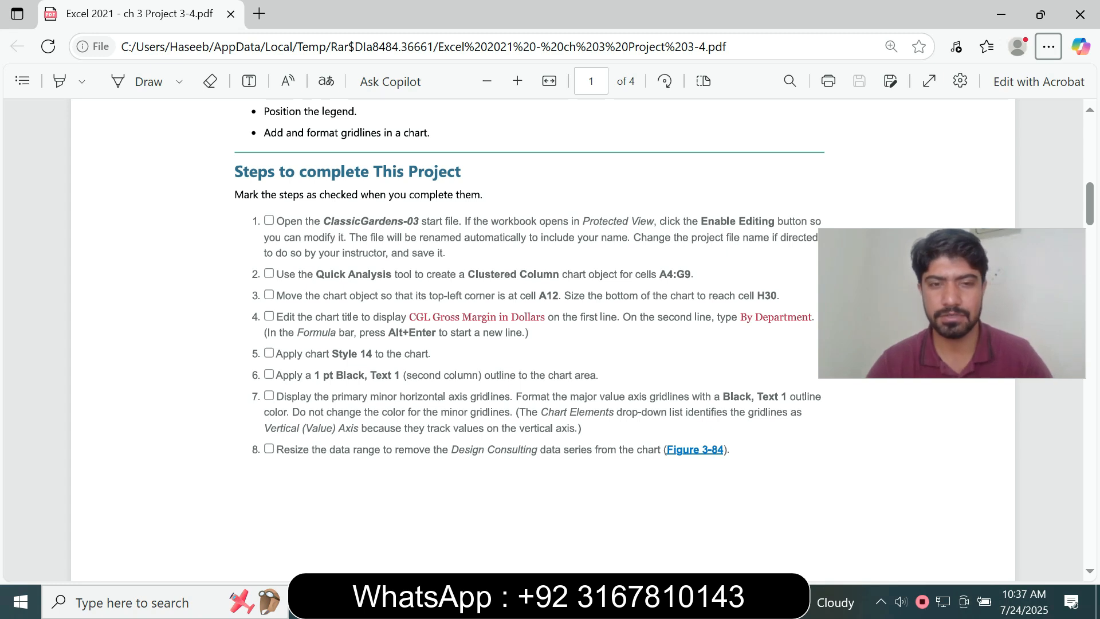
pyautogui.hotkey('alt', 'Tab')
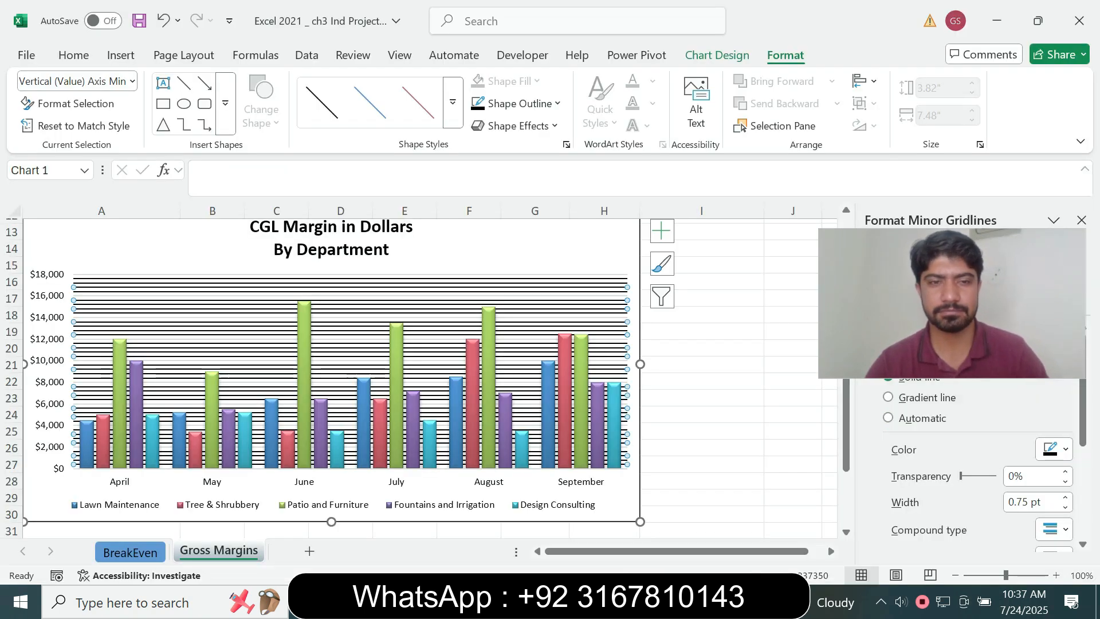
# Step: Compare the gridlines with Figure 3-84 in the PDF and undo the black outline on the minor gridlines in Excel
pyautogui.hotkey('alt', 'Tab')
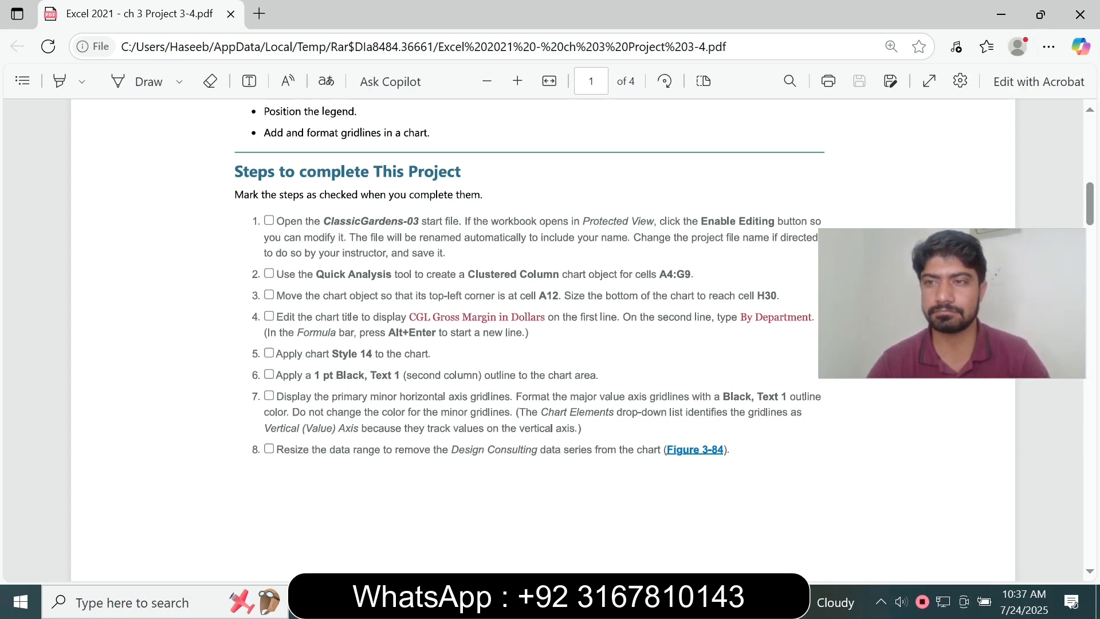
pyautogui.scroll(-2, 543, 338)
pyautogui.scroll(-3, 543, 338)
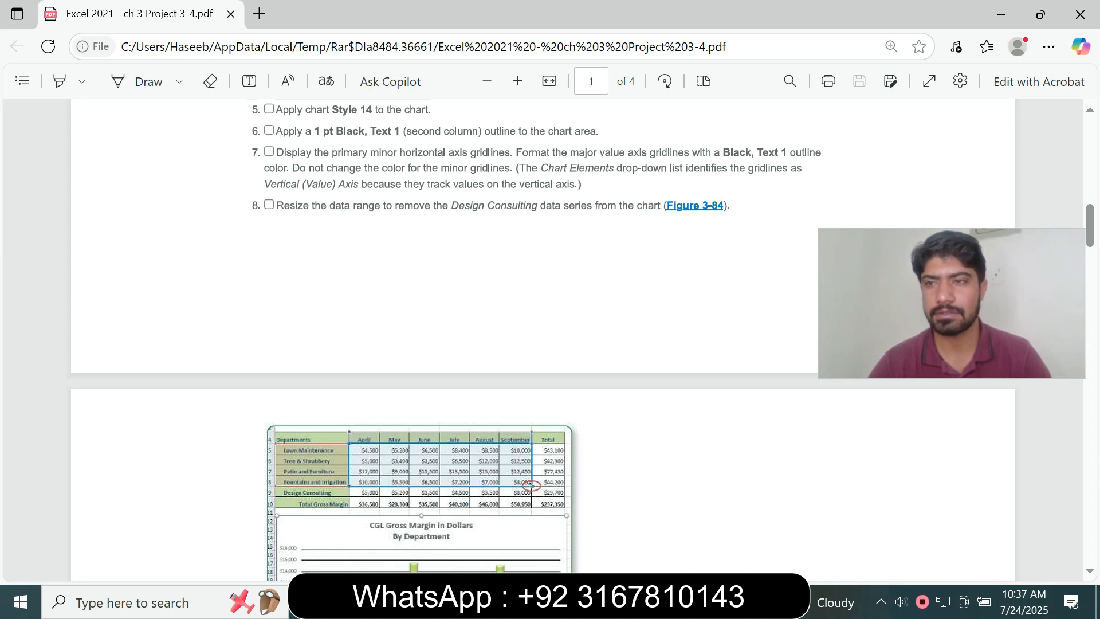
pyautogui.scroll(-5, 543, 341)
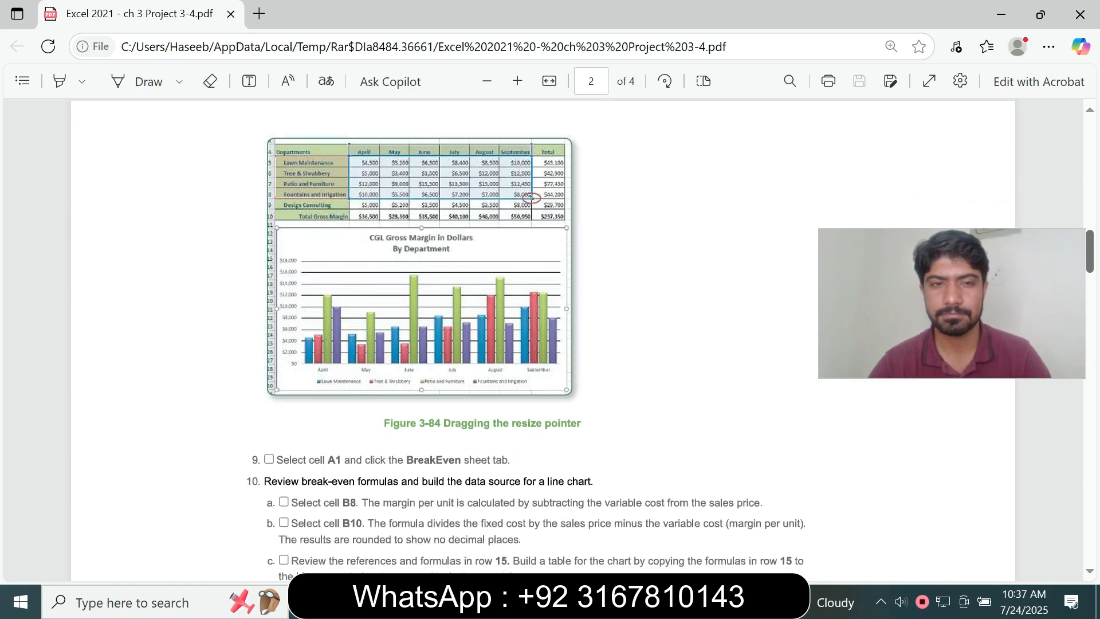
pyautogui.hotkey('alt', 'Tab')
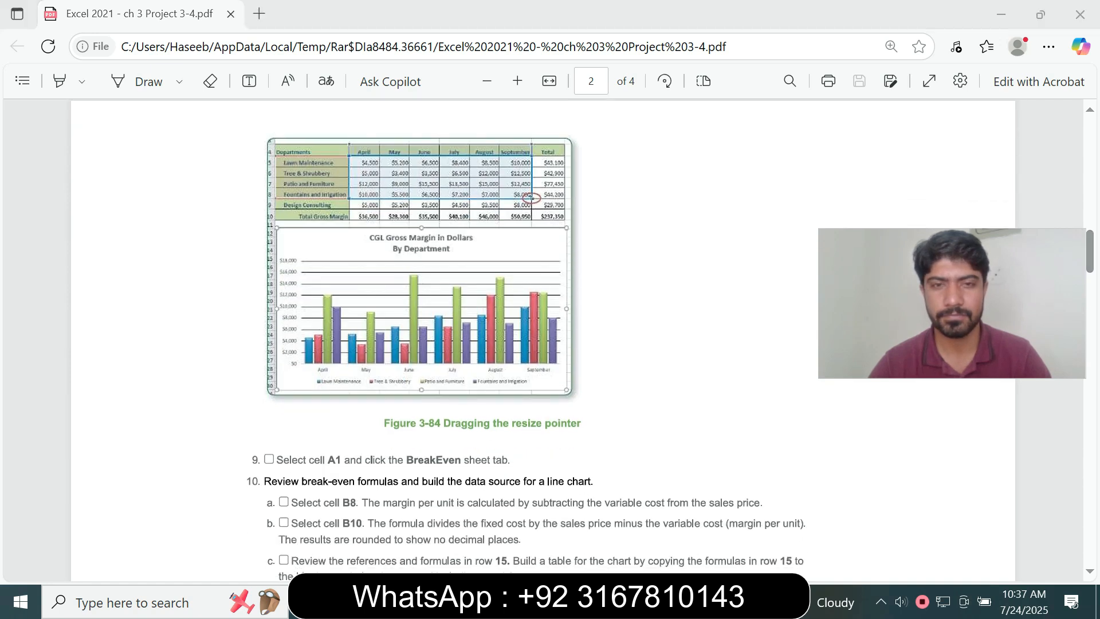
pyautogui.press('Escape')
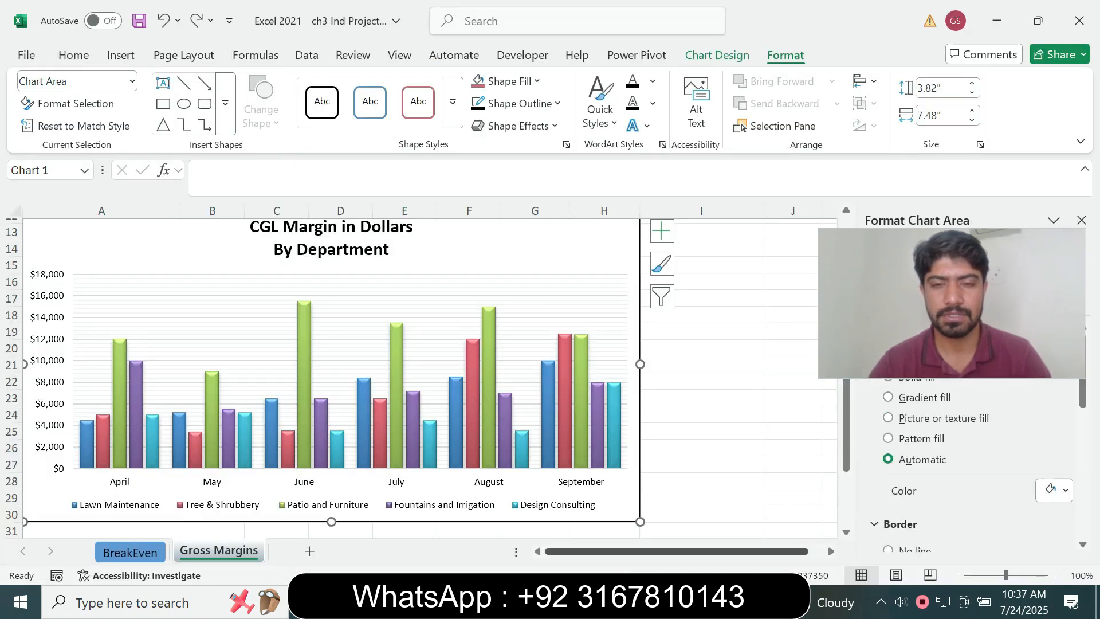
# Step: Read the data range instruction in the PDF and remove the Design Consulting series from the column chart's data source in Excel
pyautogui.hotkey('alt', 'Tab')
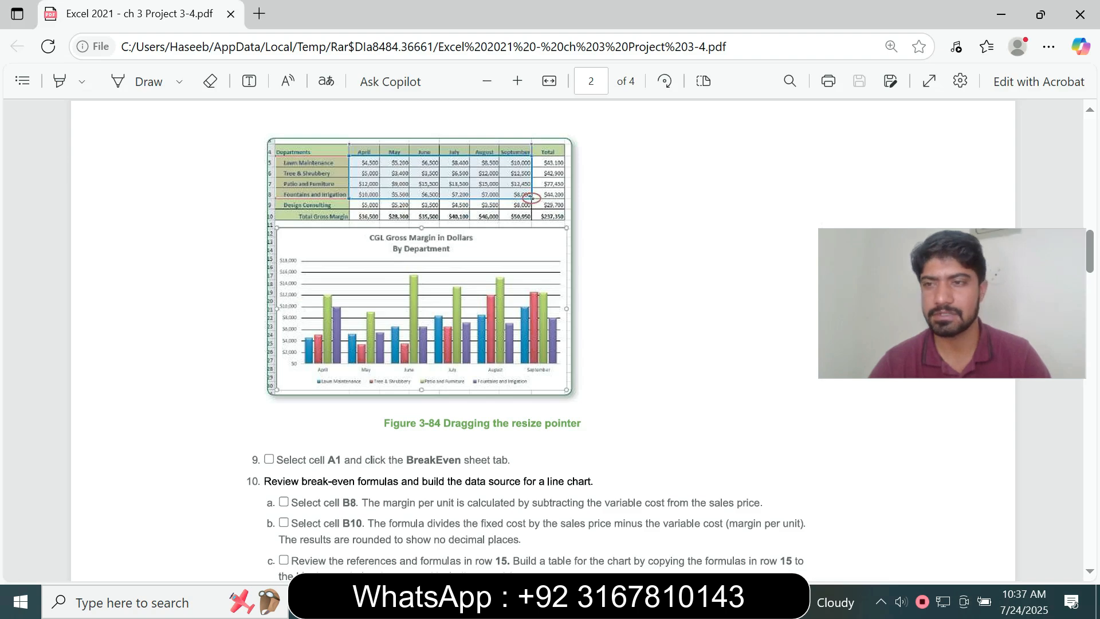
pyautogui.scroll(5, 543, 339)
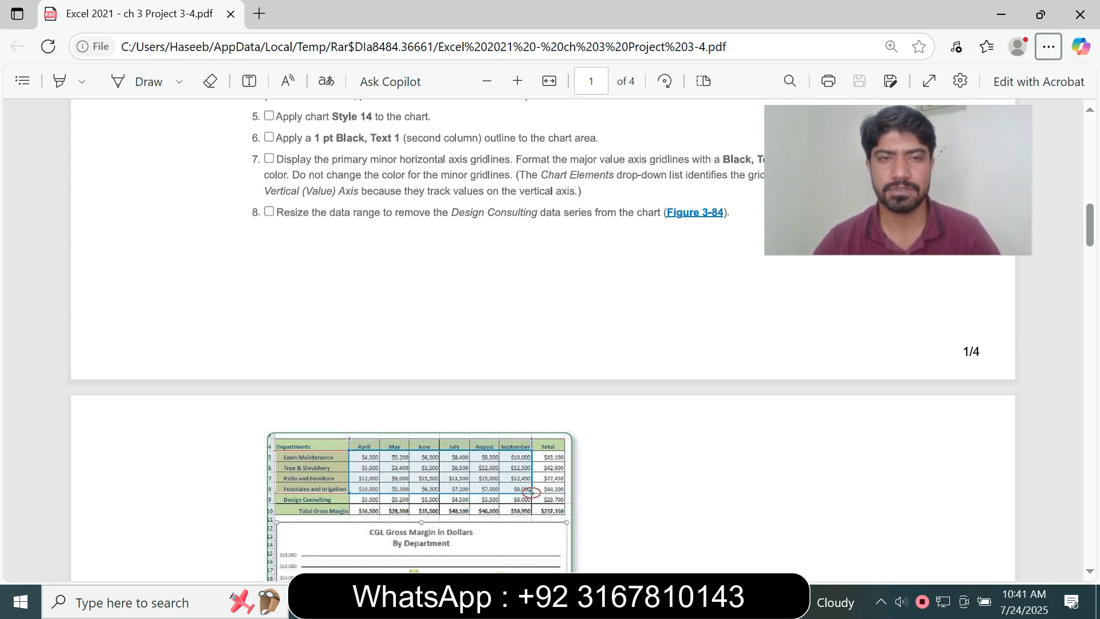
pyautogui.click(656, 601)
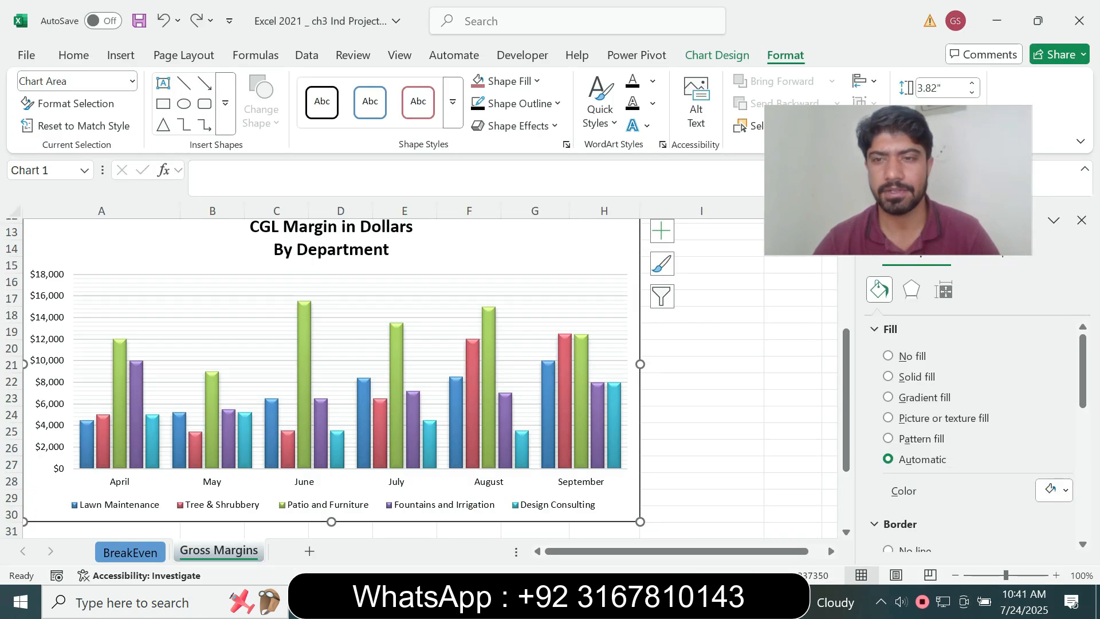
pyautogui.scroll(4, 331, 378)
pyautogui.click(717, 55)
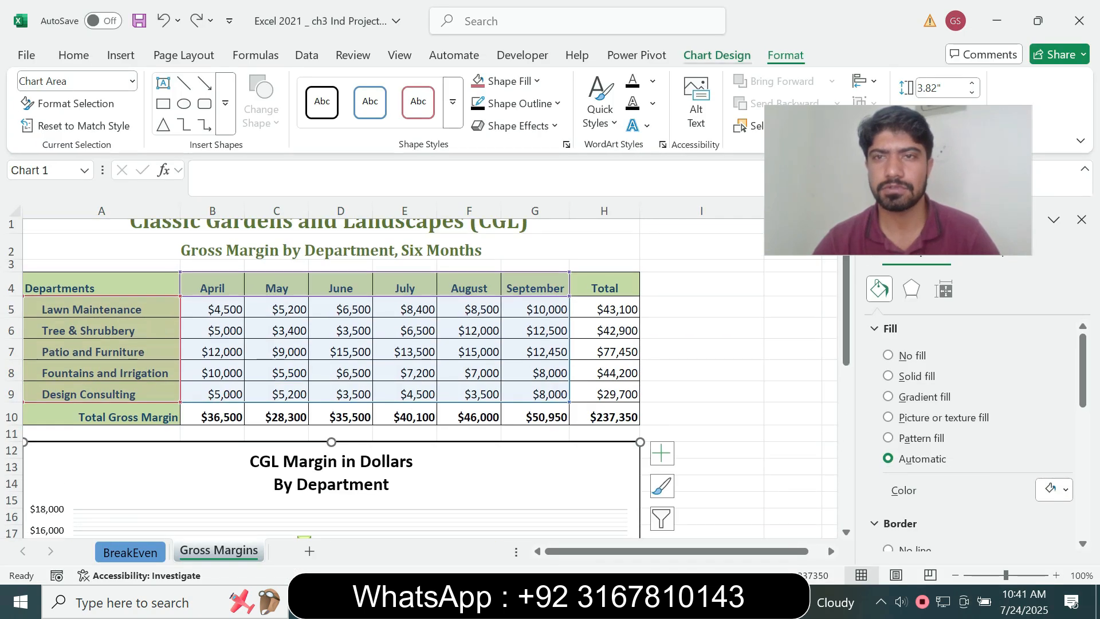
pyautogui.moveTo(865, 167); pyautogui.dragTo(864, 254)
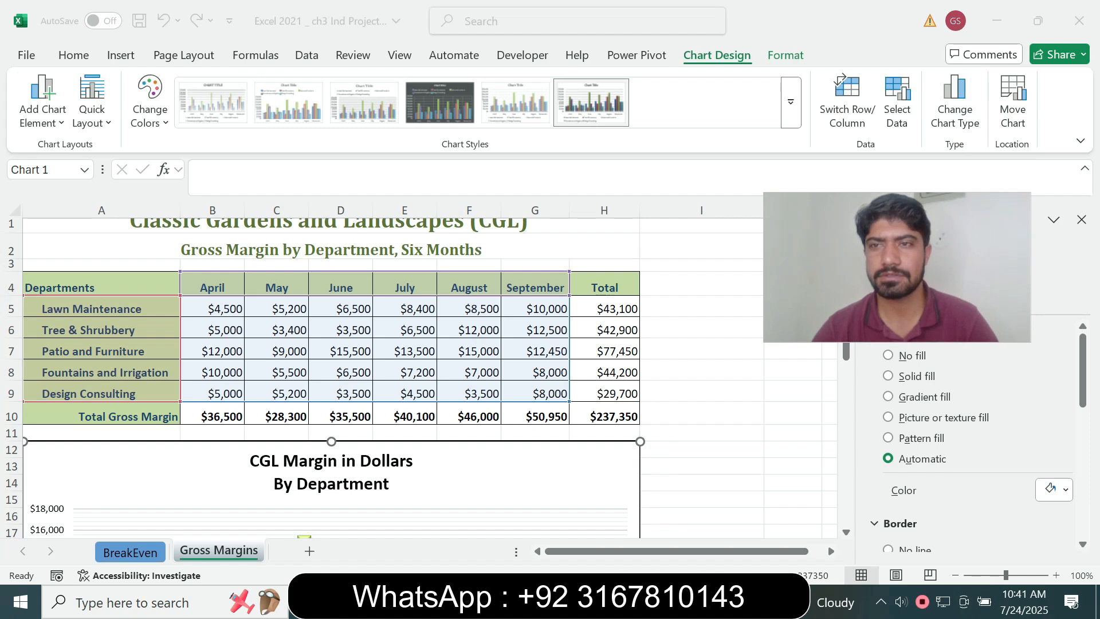
pyautogui.click(897, 108)
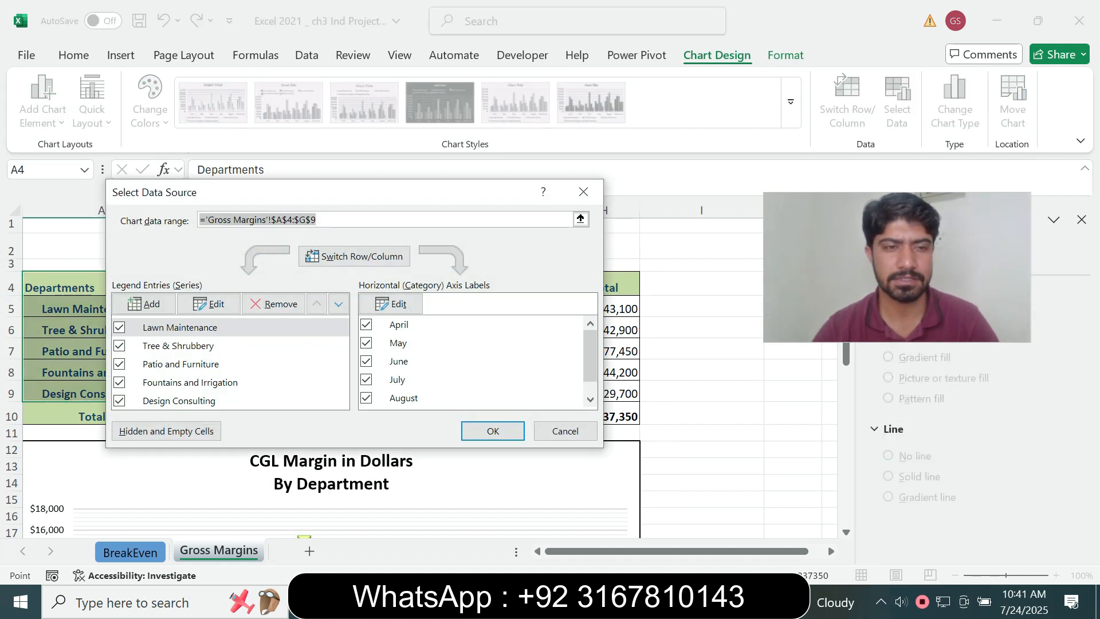
pyautogui.click(189, 401)
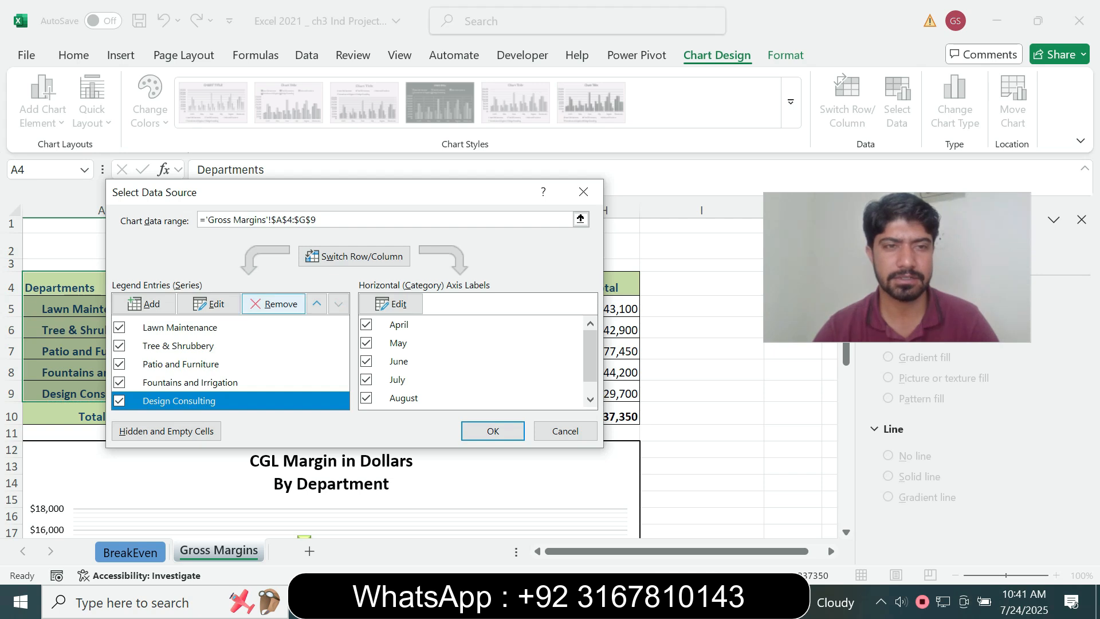
pyautogui.click(275, 304)
# Step: Compare the chart's series with Figure 3-84 in the PDF and accept the edited data source in Excel
pyautogui.hotkey('alt', 'Tab')
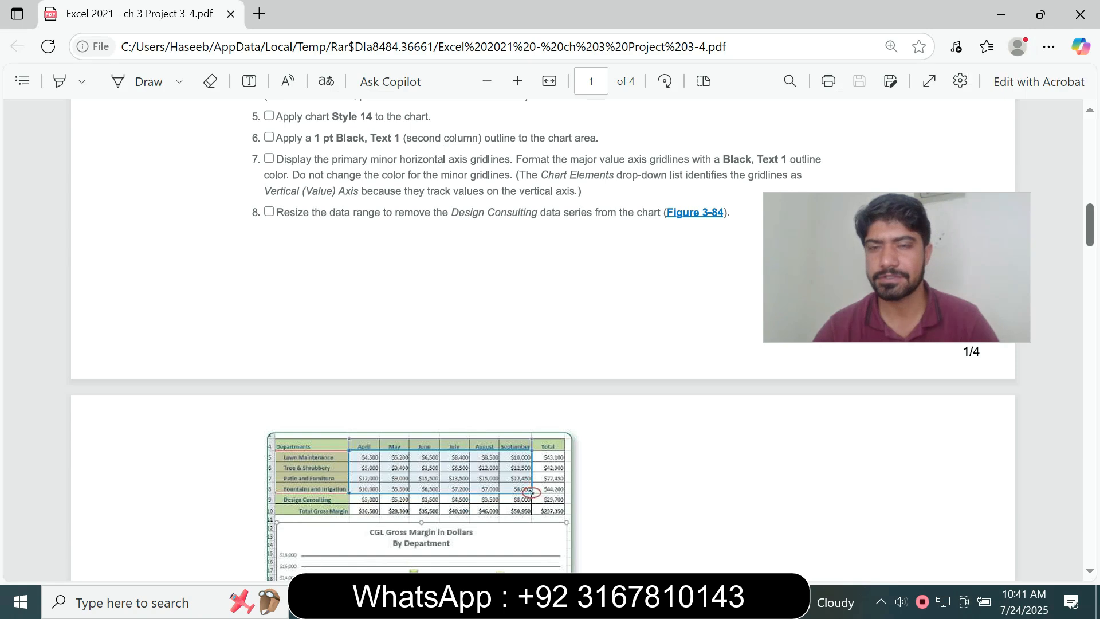
pyautogui.scroll(-8, 543, 339)
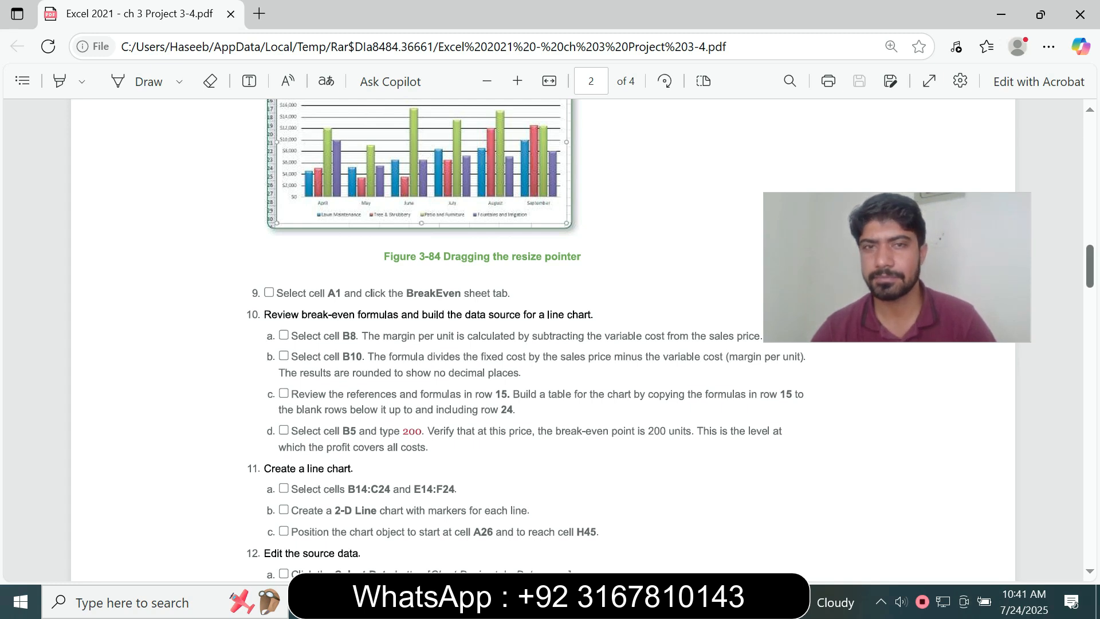
pyautogui.scroll(2, 543, 339)
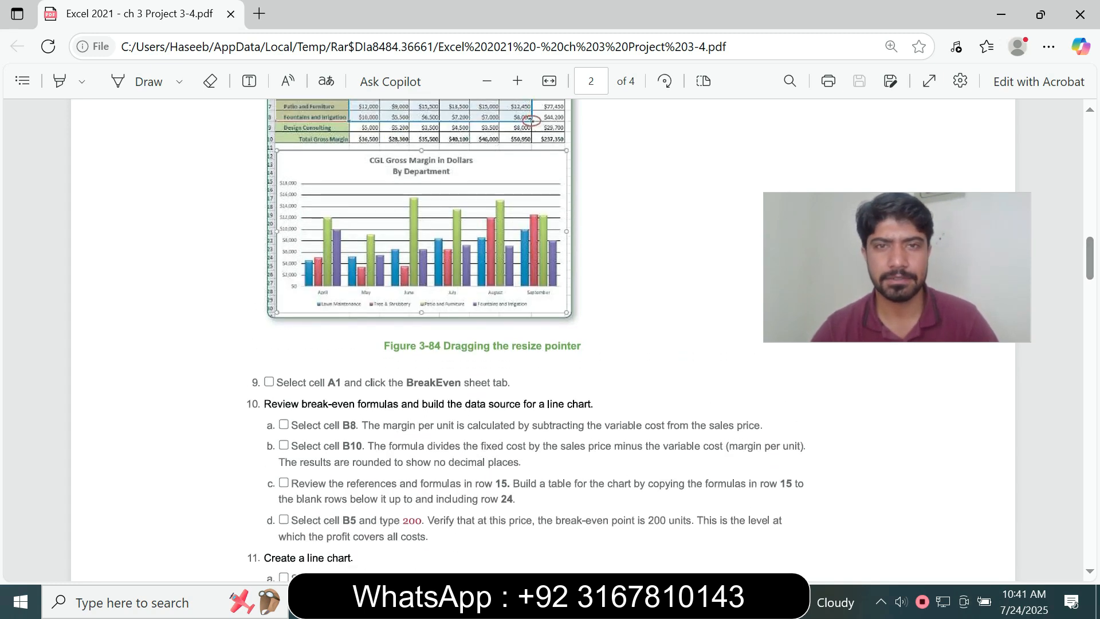
pyautogui.hotkey('alt', 'Tab')
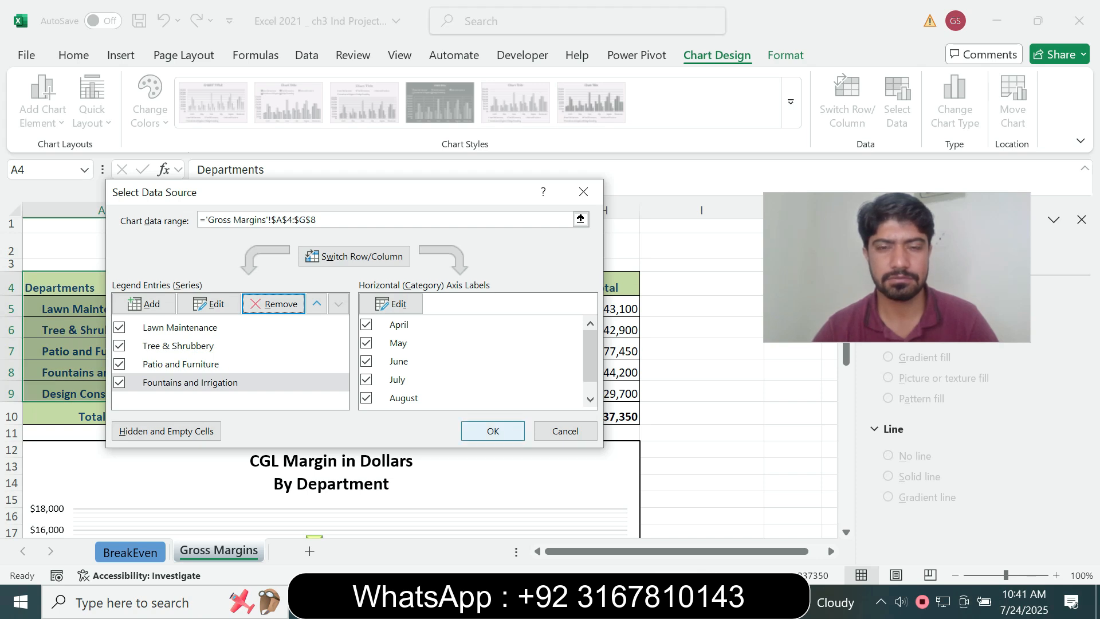
pyautogui.click(493, 431)
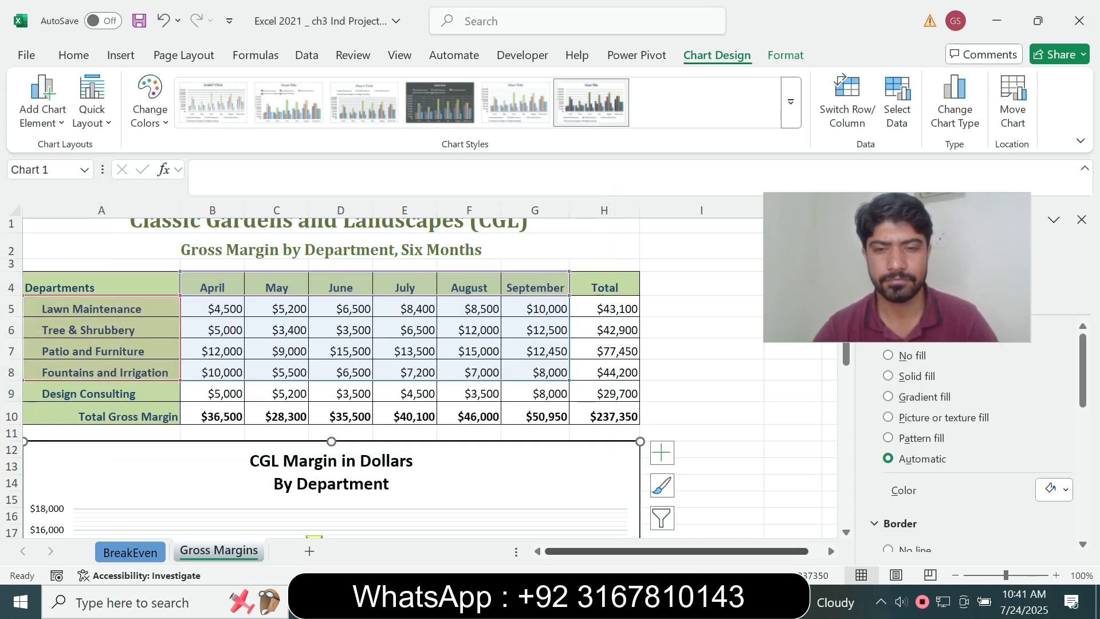
# Step: Check the next instruction in the PDF, open the BreakEven sheet in Excel and select cell A1
pyautogui.hotkey('alt', 'Tab')
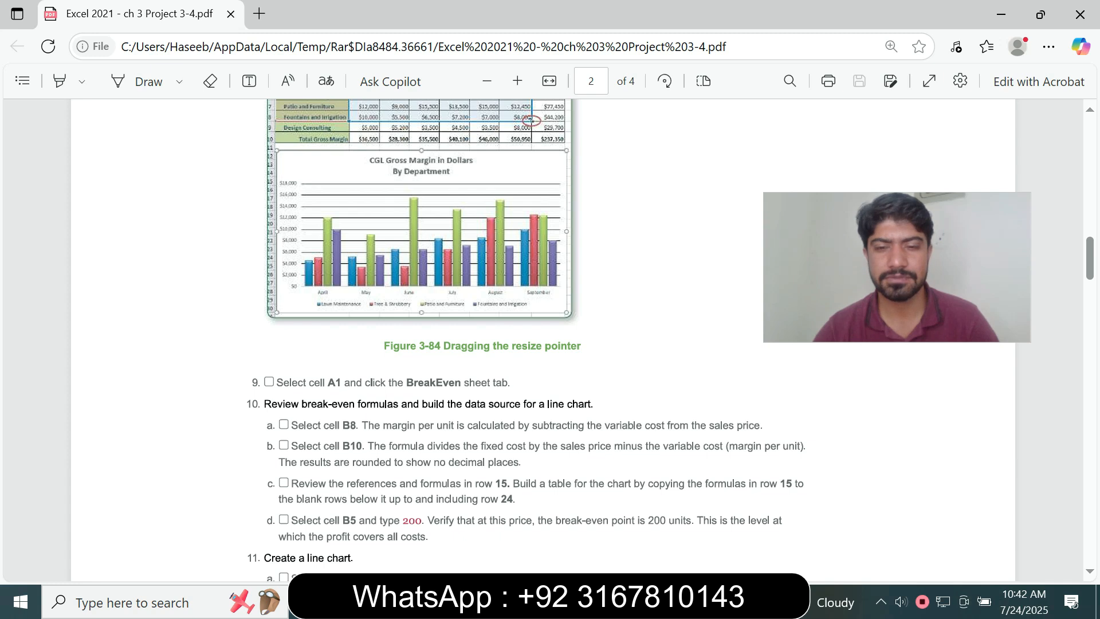
pyautogui.hotkey('alt', 'Tab')
pyautogui.click(130, 550)
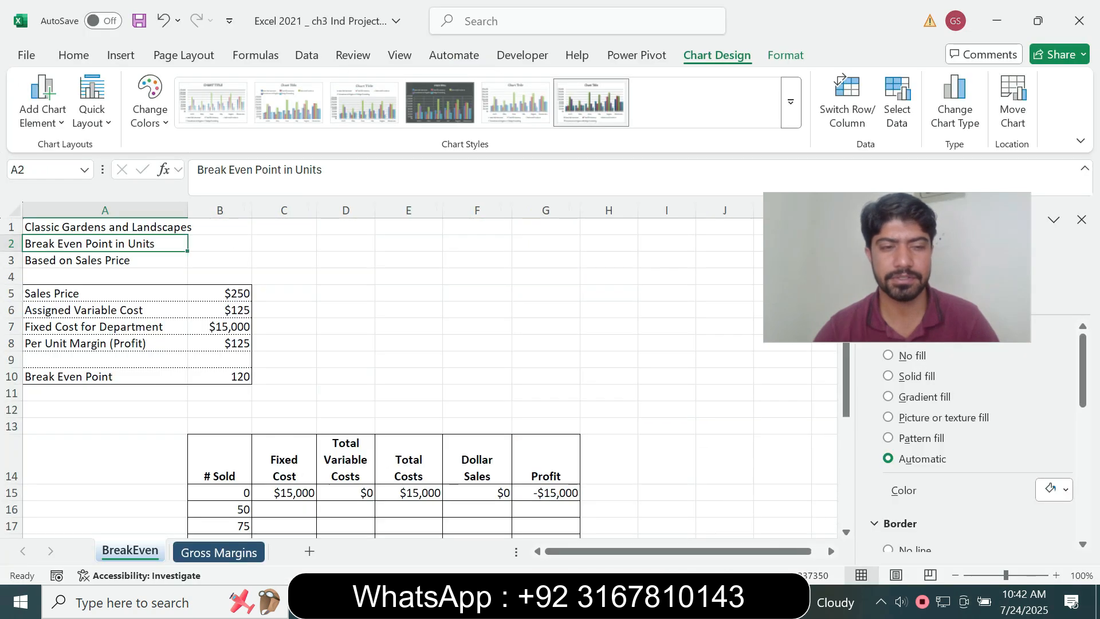
pyautogui.hotkey('alt', 'Tab')
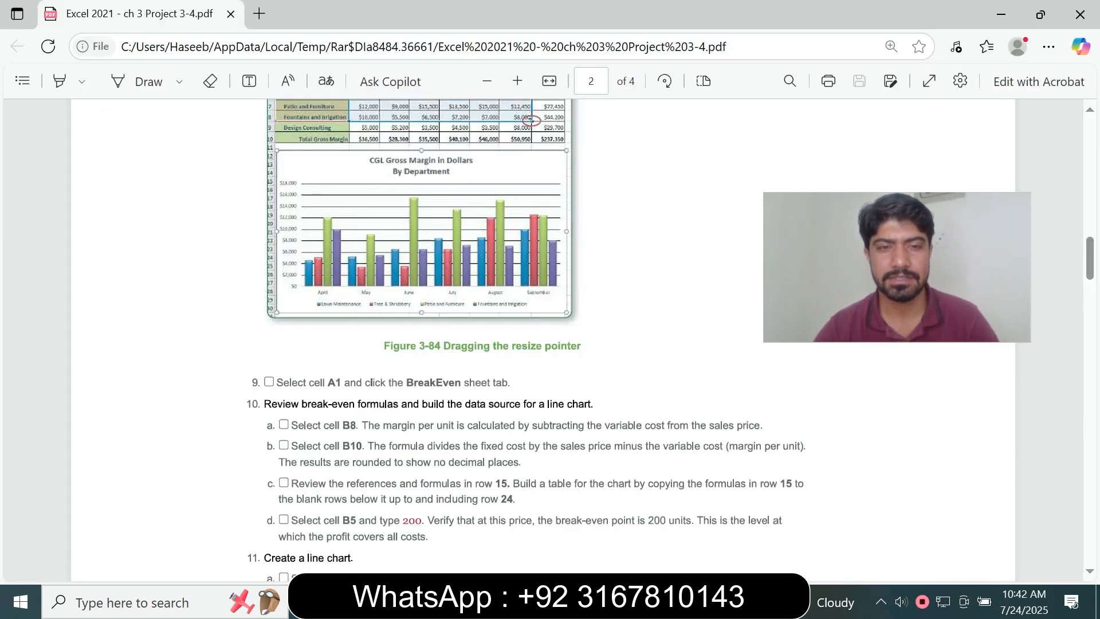
pyautogui.hotkey('alt', 'Tab')
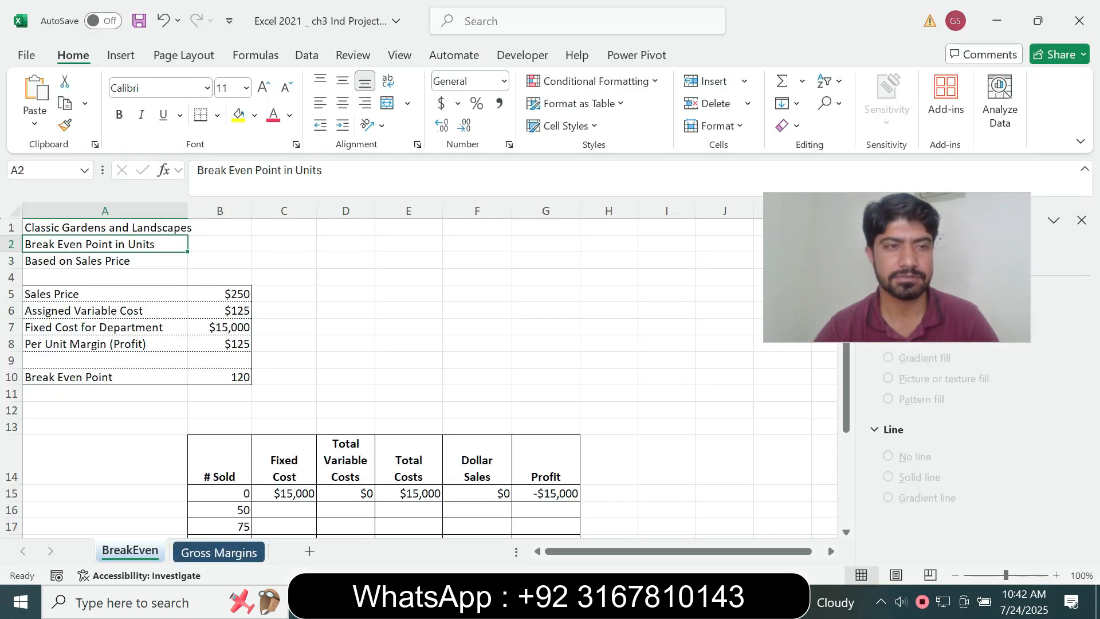
pyautogui.press('Up')
# Step: Read the PDF instructions for the break-even formulas, the line chart and the final worksheet formatting
pyautogui.hotkey('alt', 'Tab')
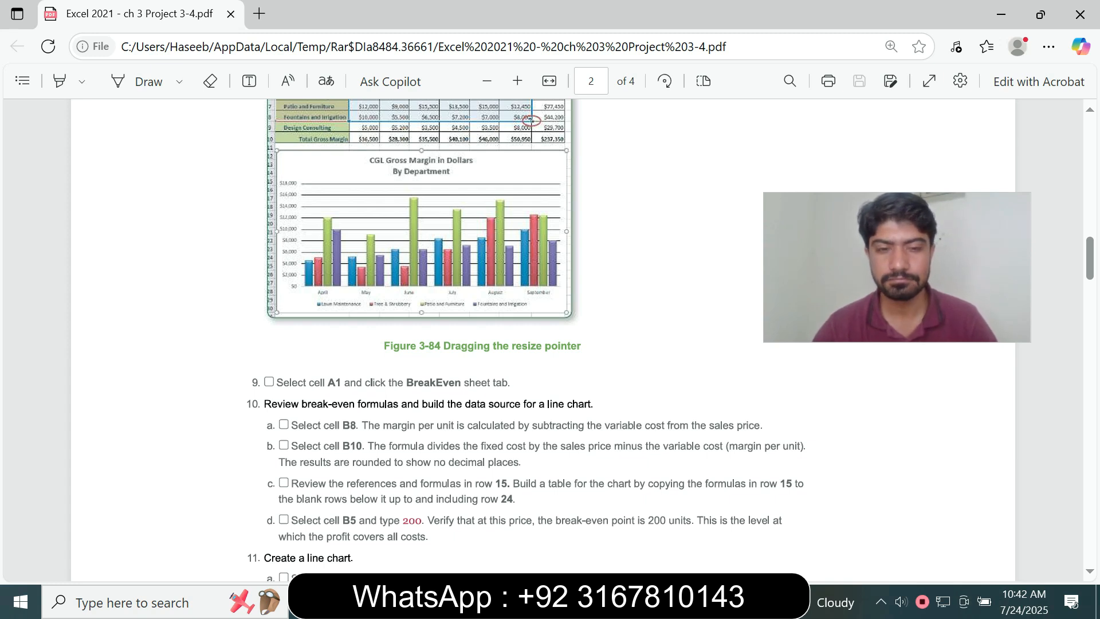
pyautogui.scroll(-6, 539, 338)
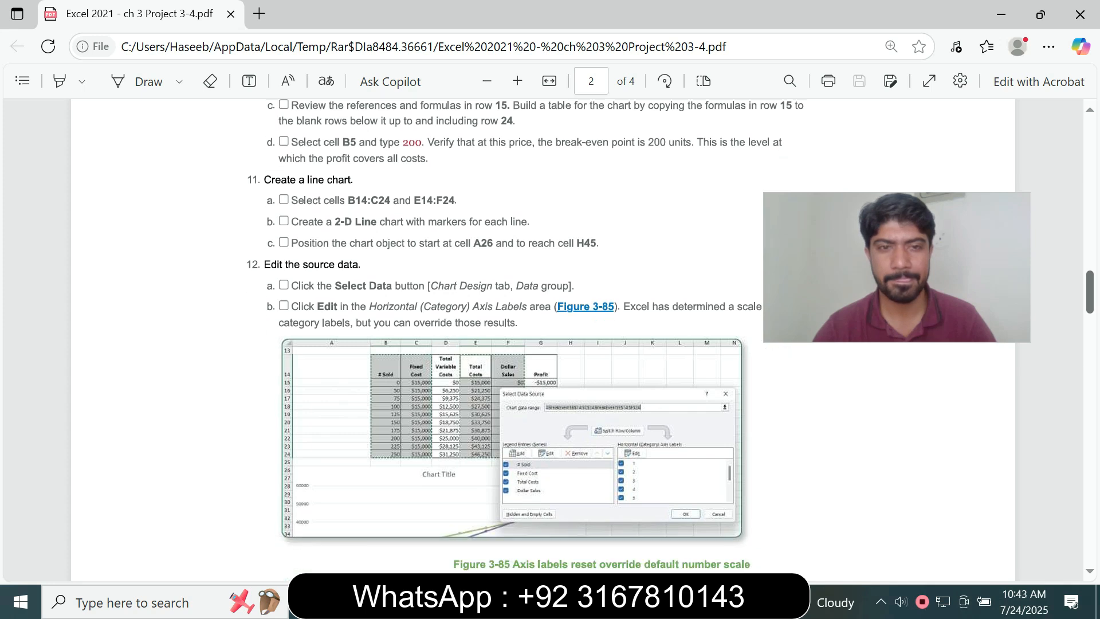
pyautogui.scroll(-15, 538, 338)
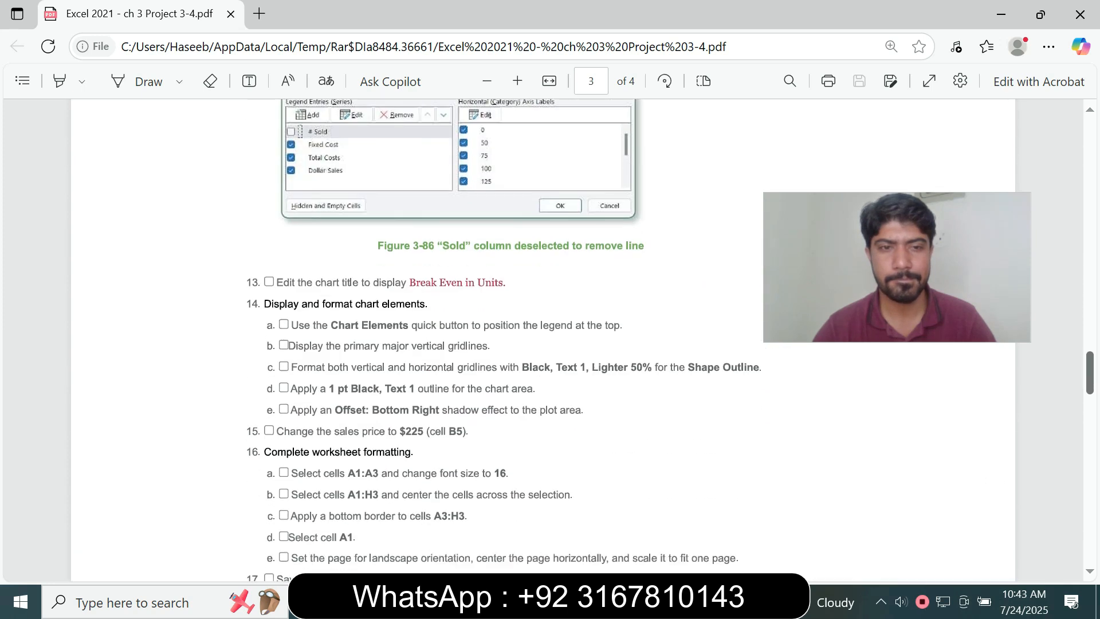
pyautogui.scroll(-3, 539, 338)
pyautogui.scroll(20, 539, 338)
pyautogui.scroll(-3, 539, 338)
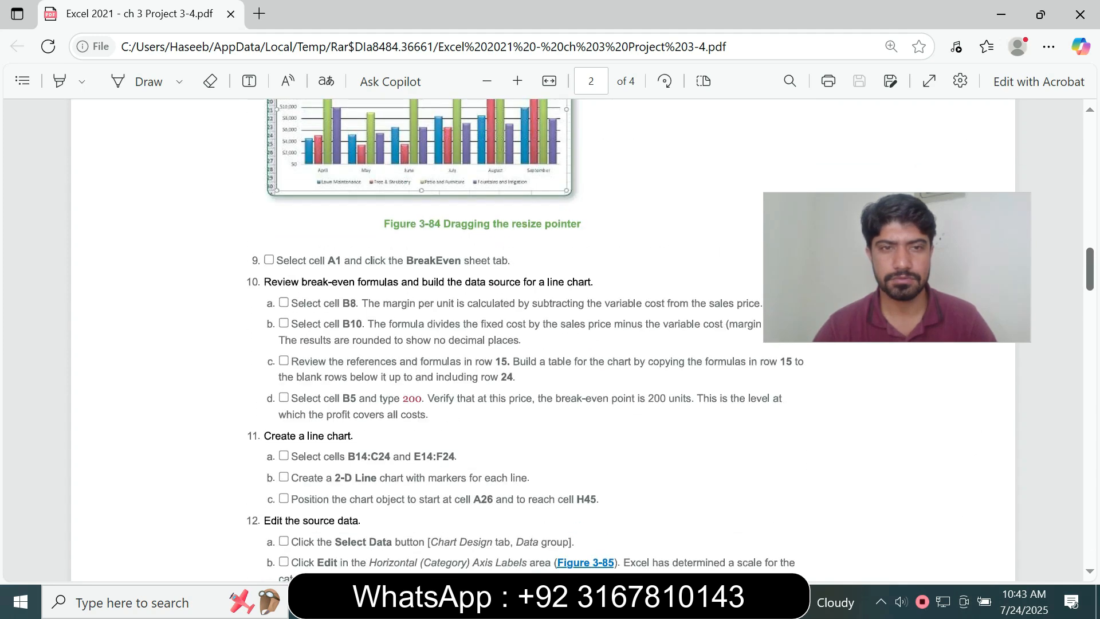
pyautogui.scroll(-2, 538, 338)
pyautogui.scroll(3, 539, 338)
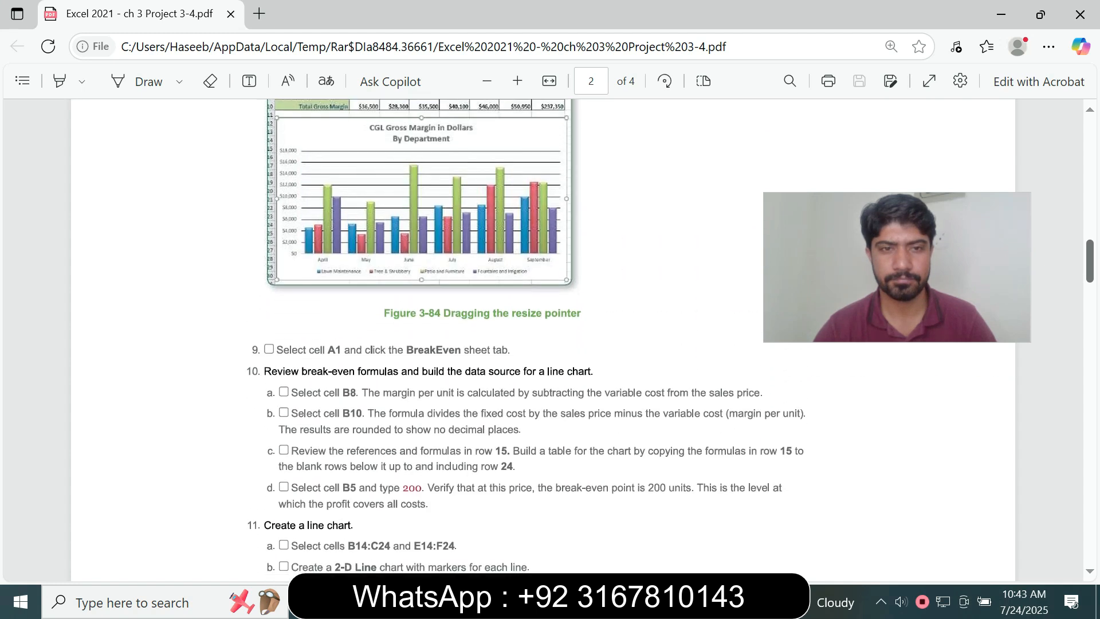
pyautogui.scroll(-1, 525, 338)
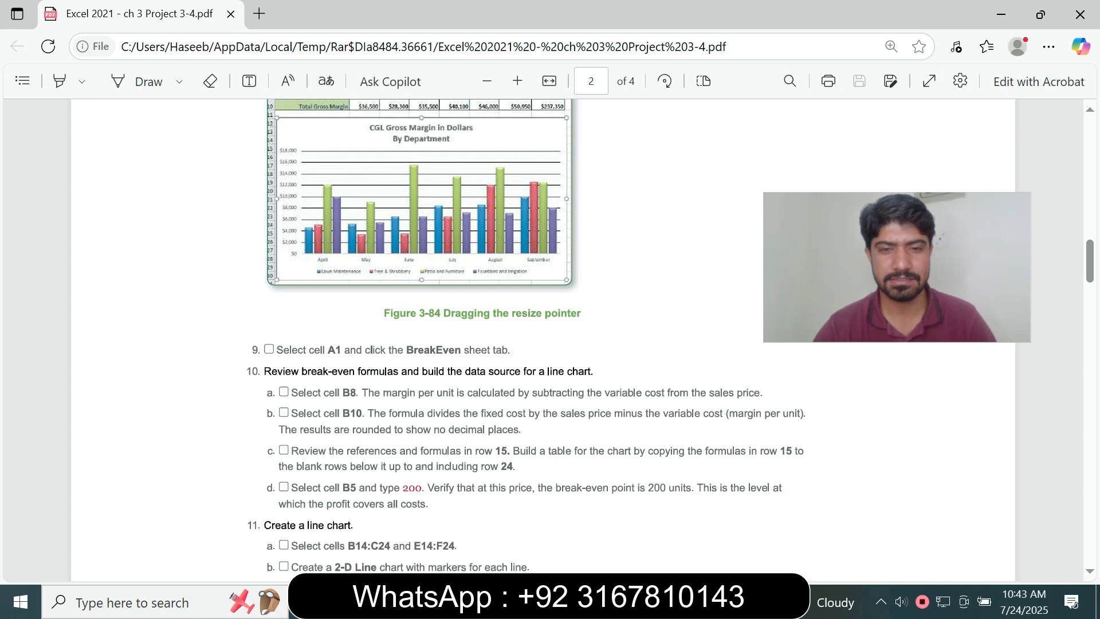
# Step: Review the margin formula in B8 and the break-even formula in B10 in Excel against the PDF instructions
pyautogui.click(614, 602)
pyautogui.click(219, 344)
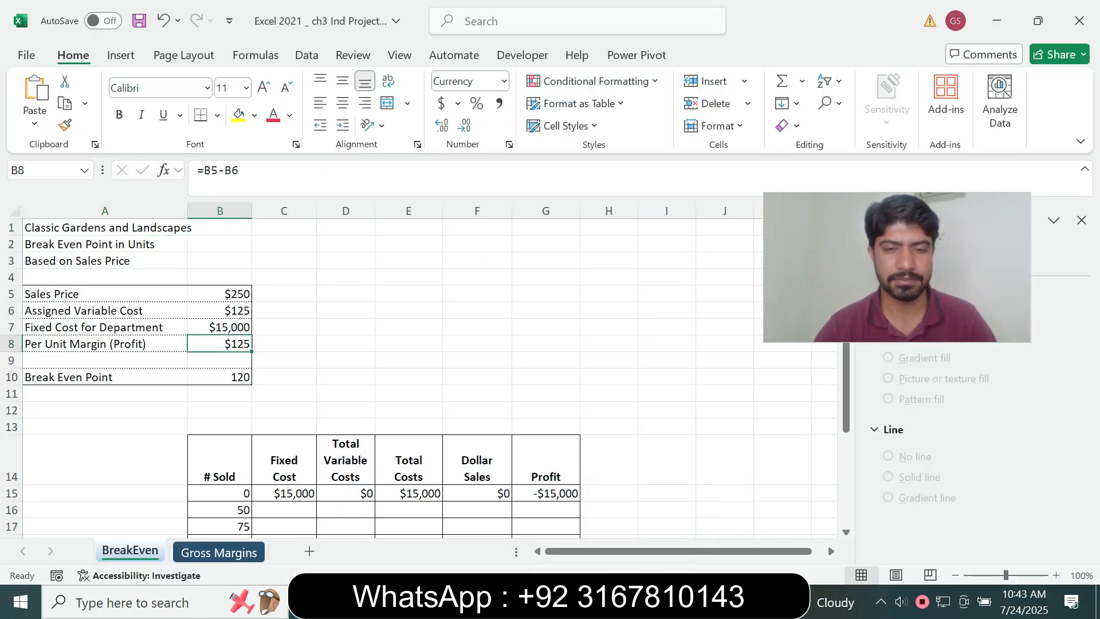
pyautogui.hotkey('alt', 'Tab')
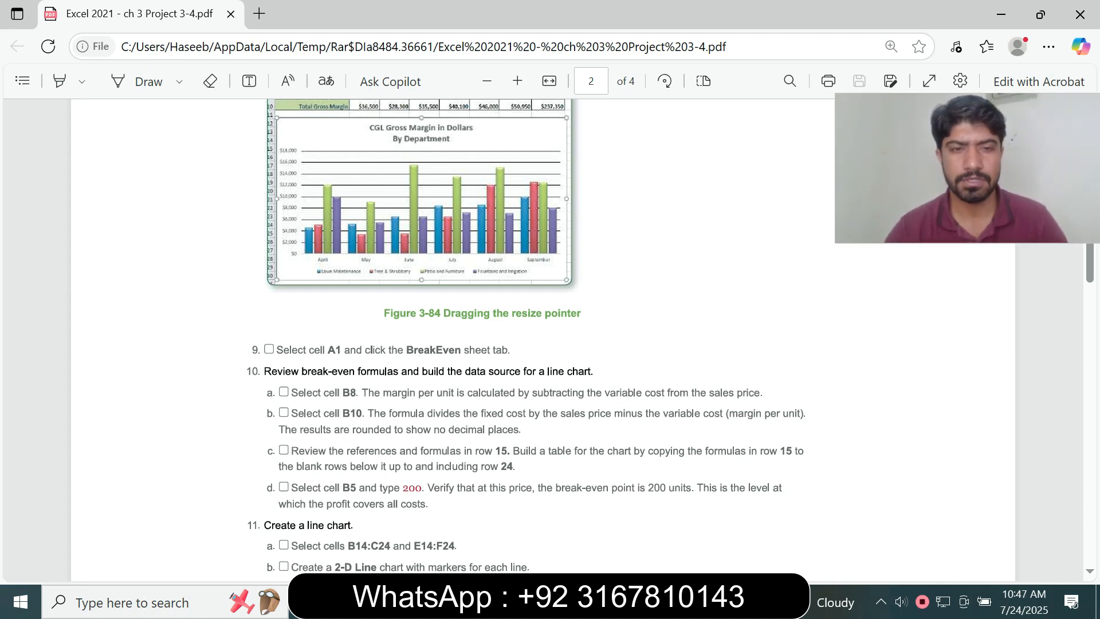
pyautogui.hotkey('alt', 'Tab')
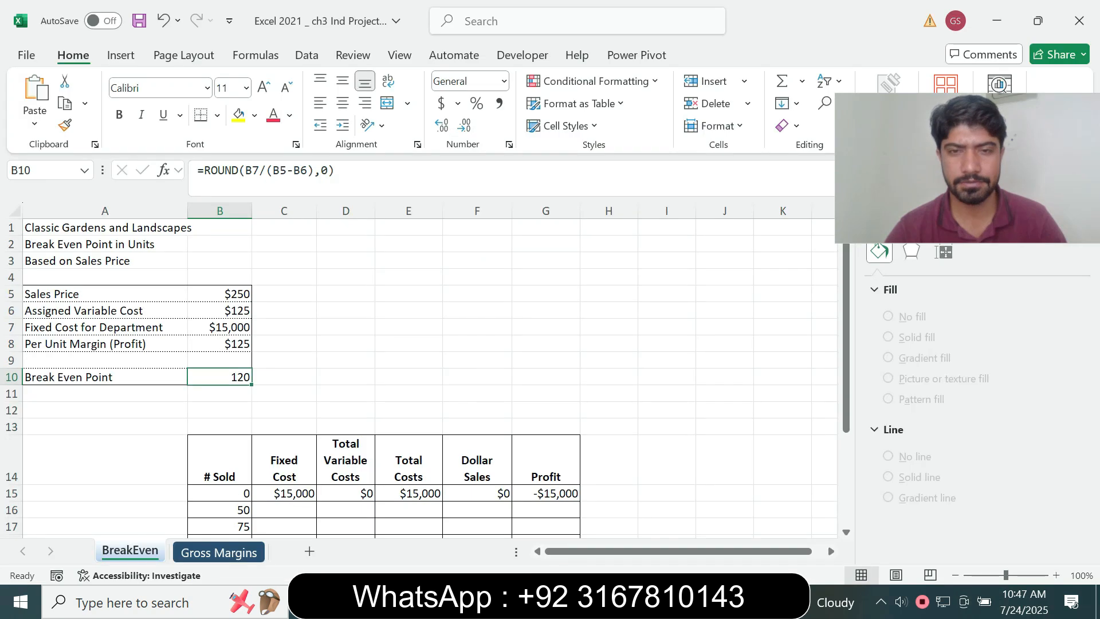
# Step: Copy the formulas in C15:G15 of the break-even table down through row 24
pyautogui.click(284, 494)
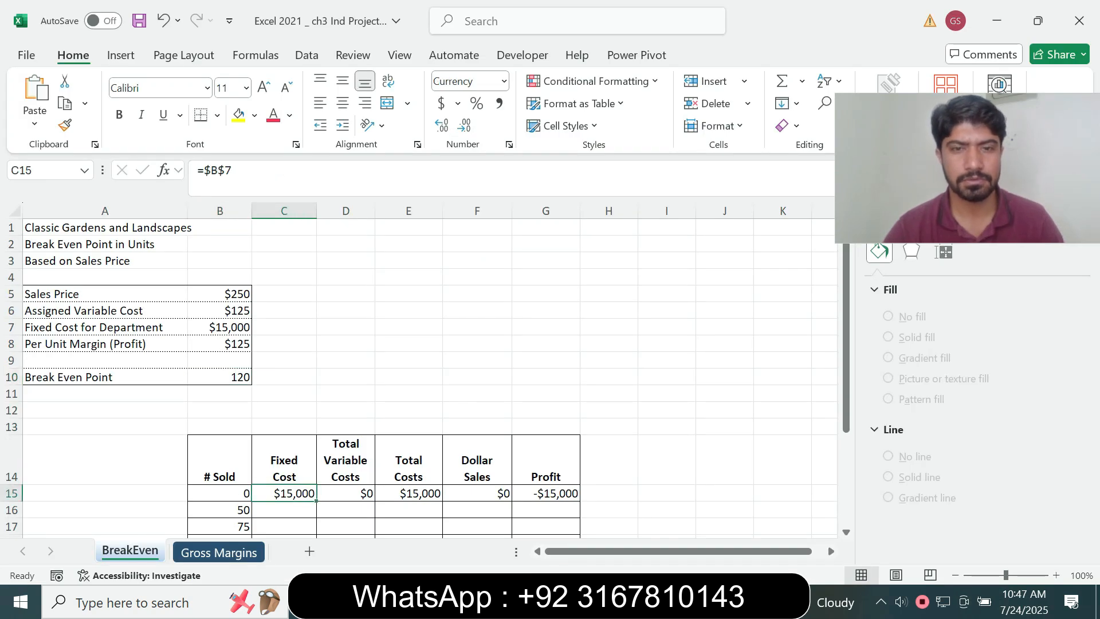
pyautogui.moveTo(283, 493); pyautogui.dragTo(545, 493)
pyautogui.moveTo(846, 359); pyautogui.dragTo(846, 408)
pyautogui.moveTo(580, 397); pyautogui.dragTo(575, 512)
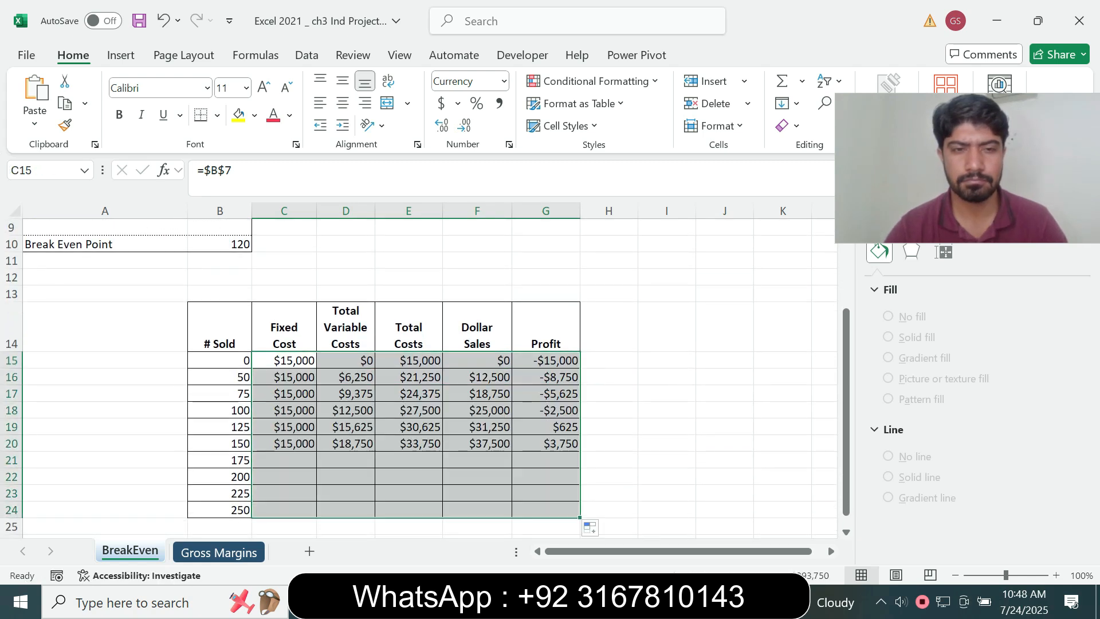
# Step: Check the sales price instruction in the PDF and set the sales price in cell B5 to 200 in Excel
pyautogui.hotkey('alt', 'Tab')
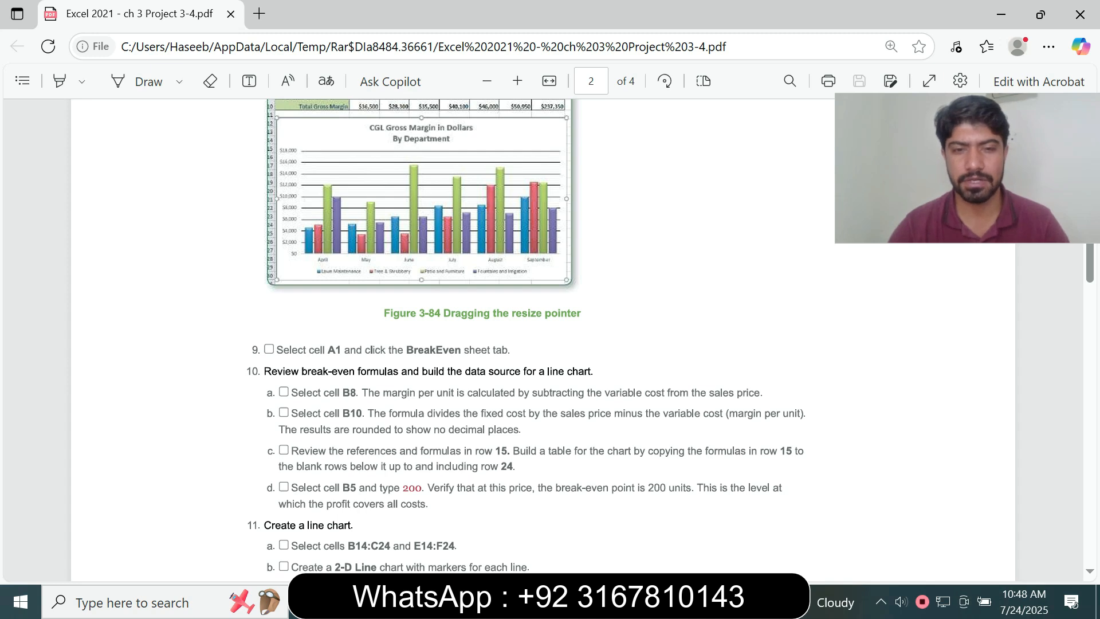
pyautogui.hotkey('alt', 'Tab')
pyautogui.click(46, 170)
pyautogui.write('B5')
pyautogui.press('Return')
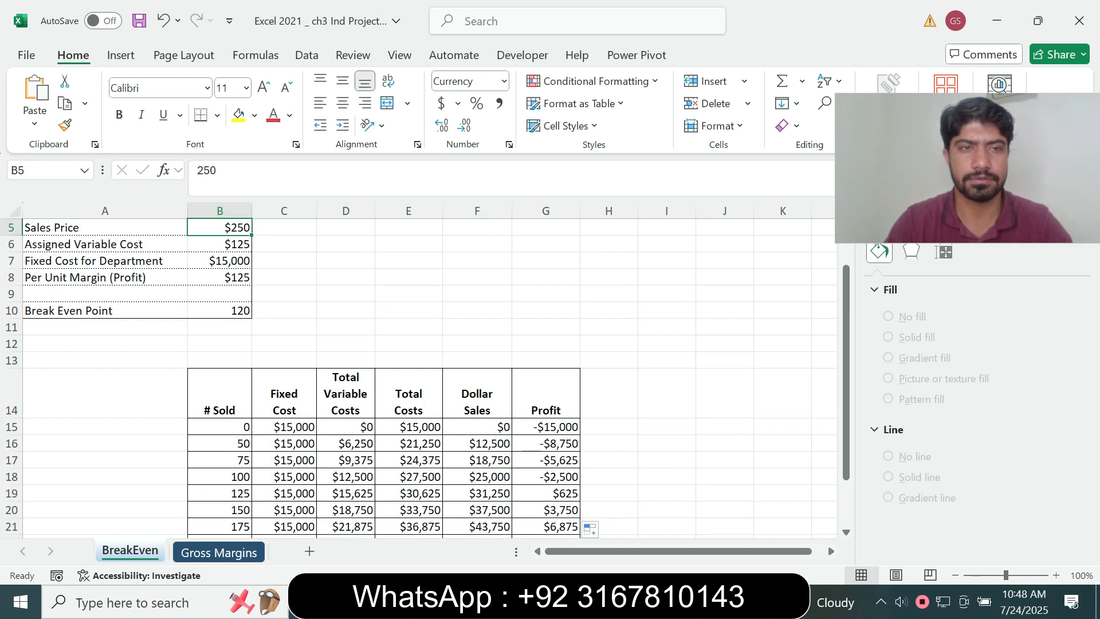
pyautogui.press('F2')
pyautogui.press('BackSpace')
pyautogui.press('BackSpace')
pyautogui.write('00')
pyautogui.press('Return')
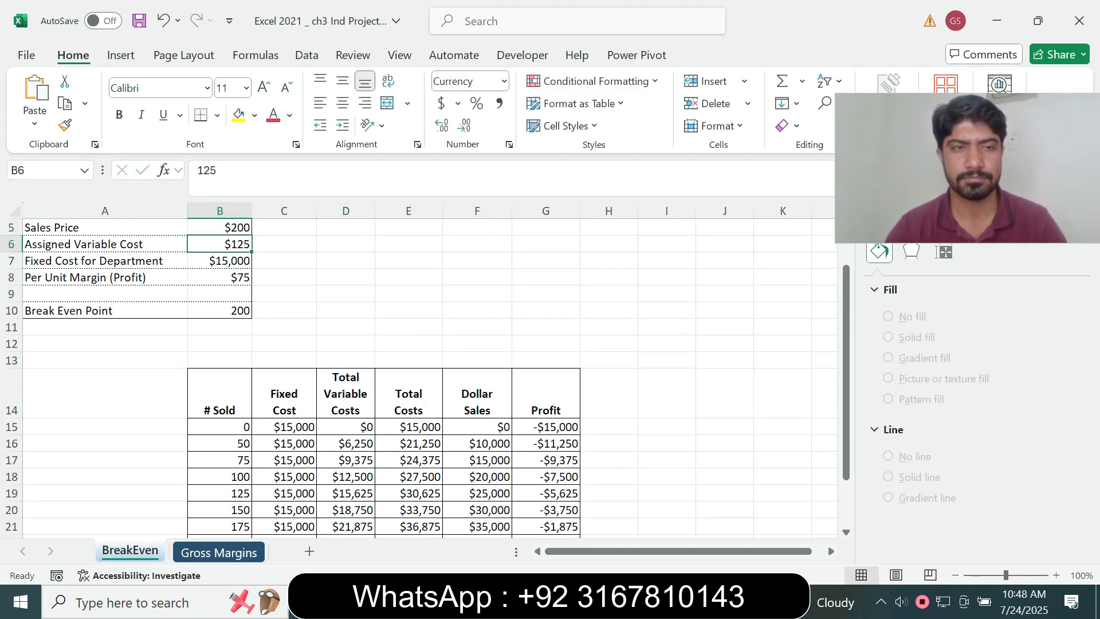
pyautogui.press('Up')
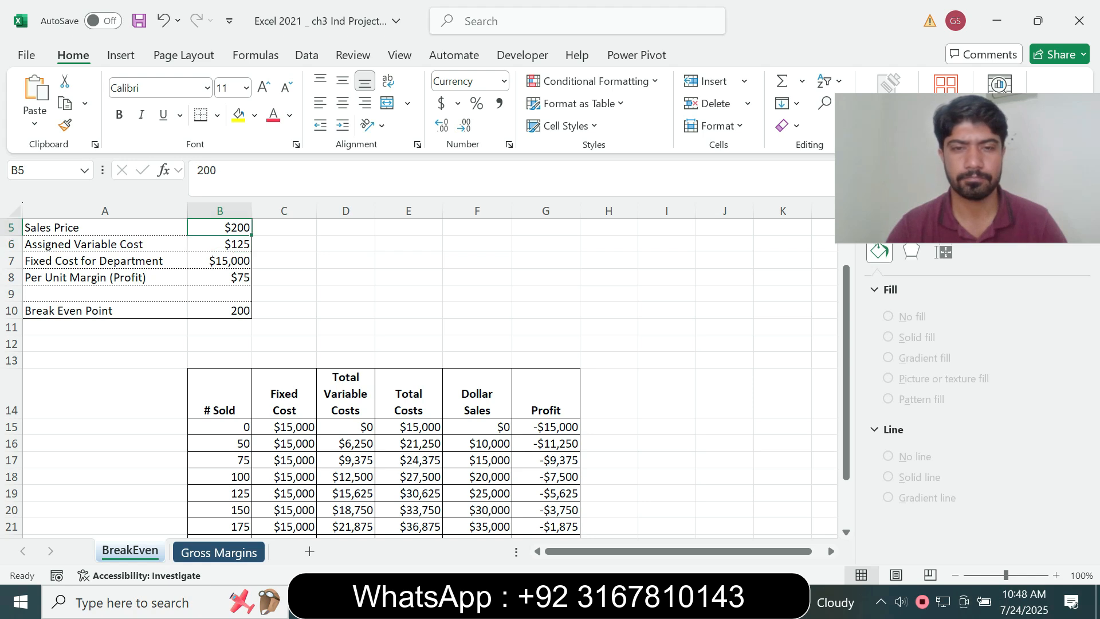
# Step: Examine the PDF's line chart, source data and formatting instructions along with its figure of the finished BreakEven sheet
pyautogui.hotkey('alt', 'Tab')
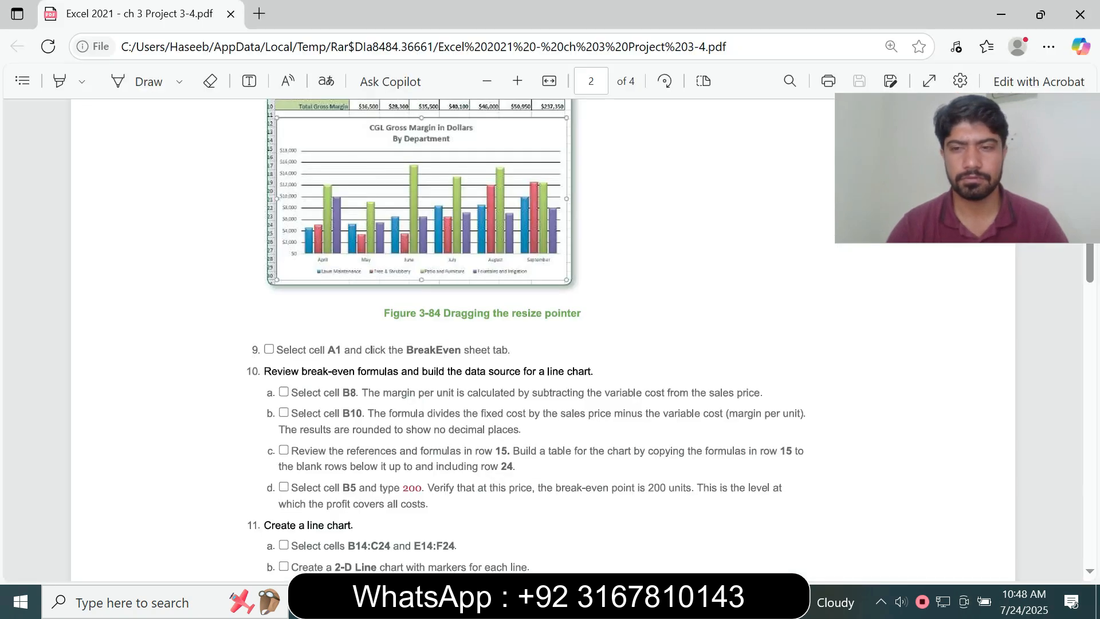
pyautogui.scroll(-5, 545, 338)
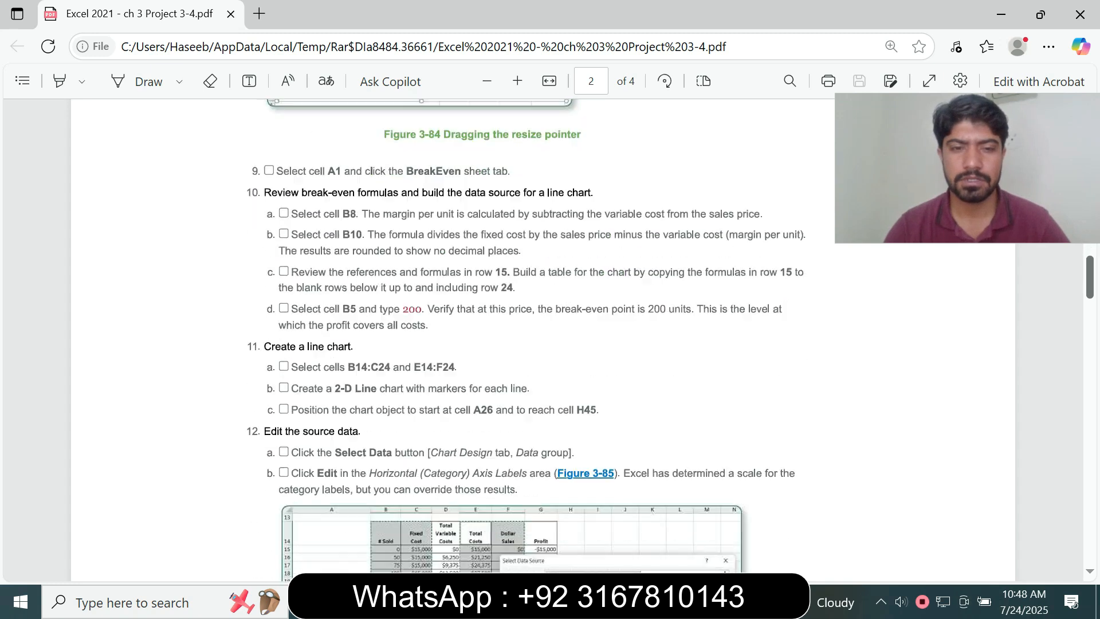
pyautogui.scroll(-6, 544, 338)
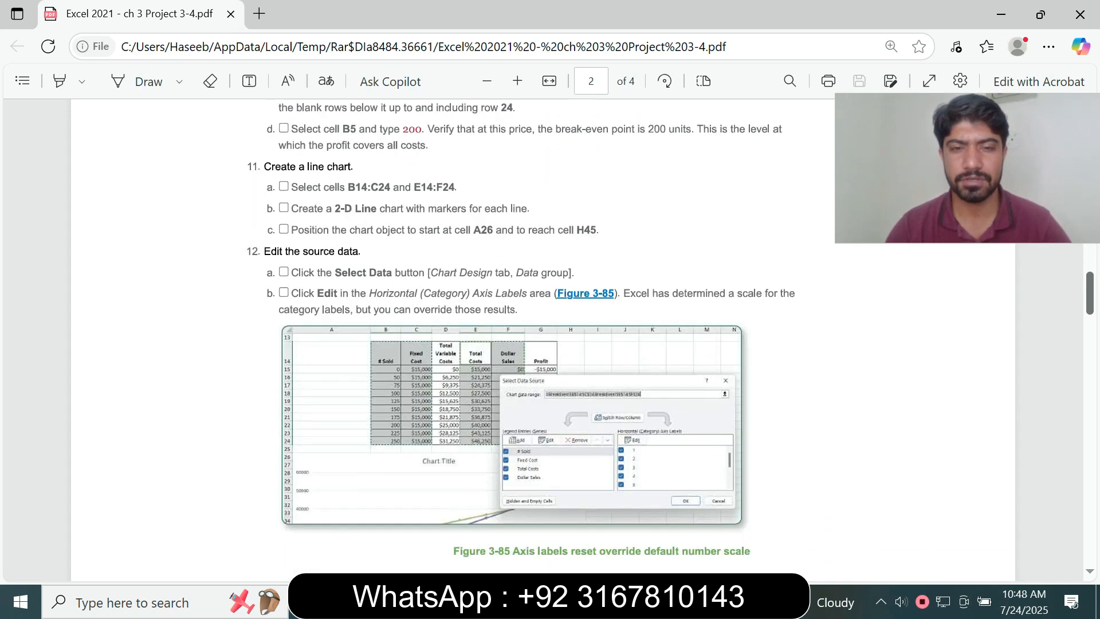
pyautogui.scroll(-15, 544, 338)
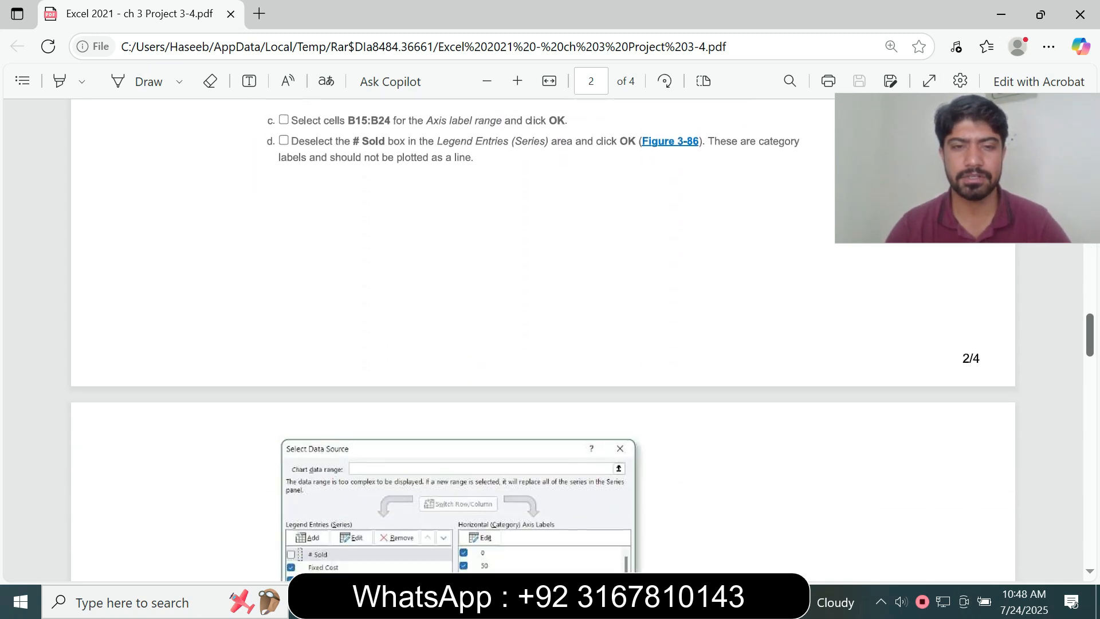
pyautogui.scroll(-2, 544, 338)
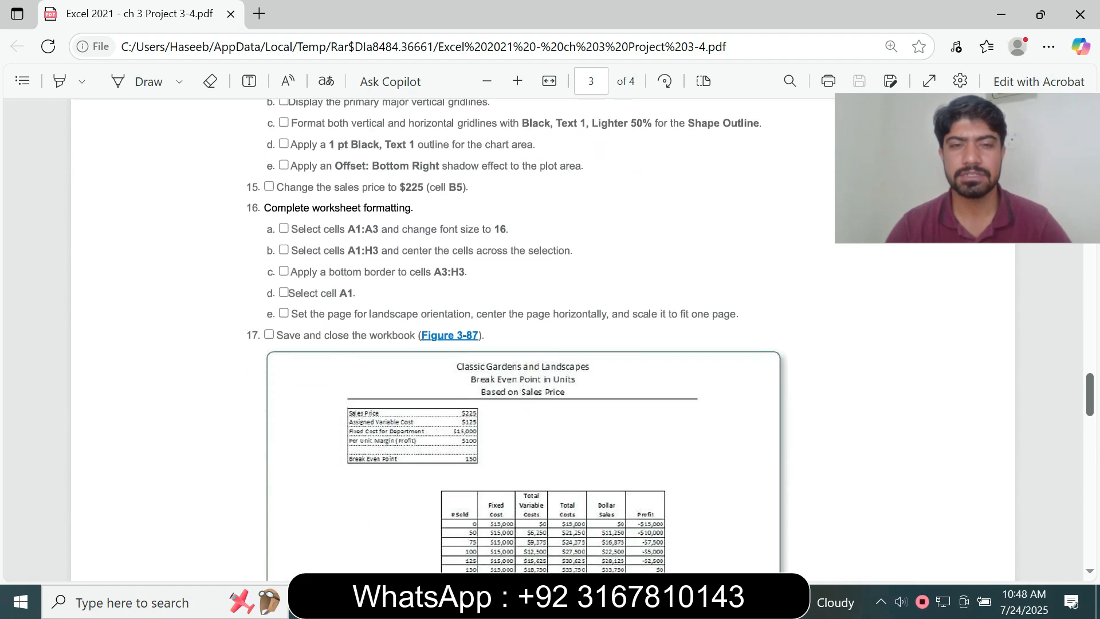
pyautogui.scroll(-13, 544, 338)
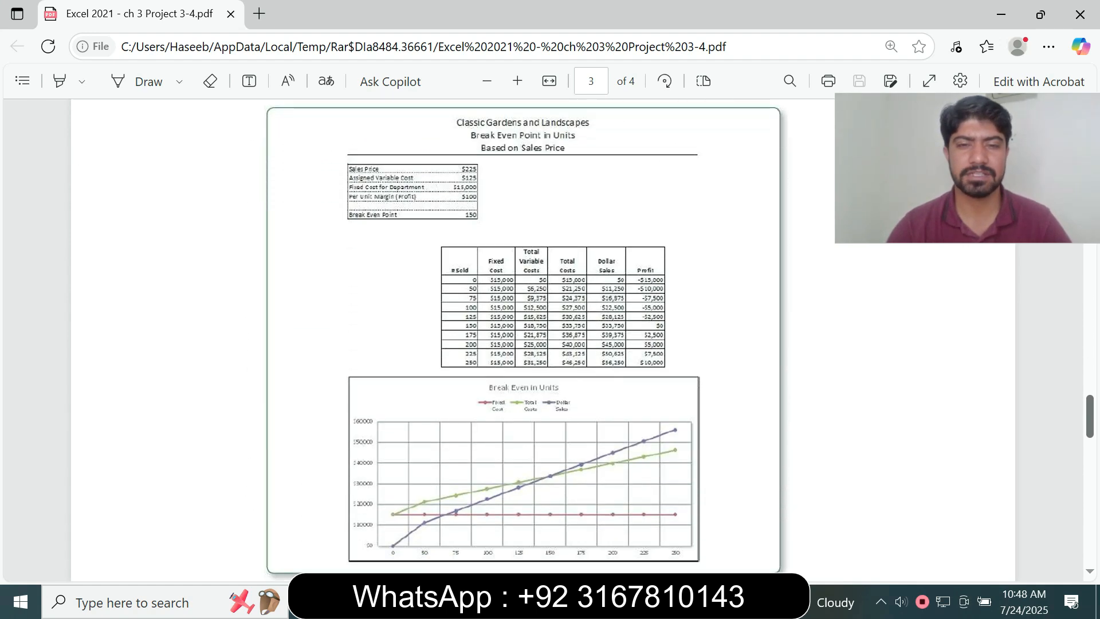
pyautogui.scroll(20, 544, 338)
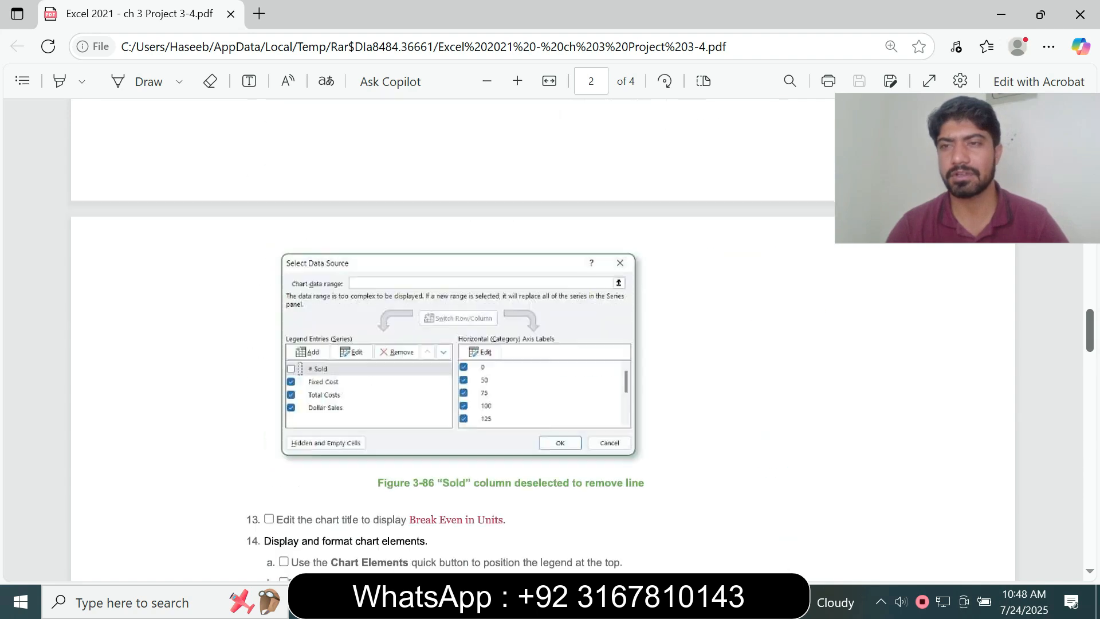
pyautogui.scroll(1, 544, 338)
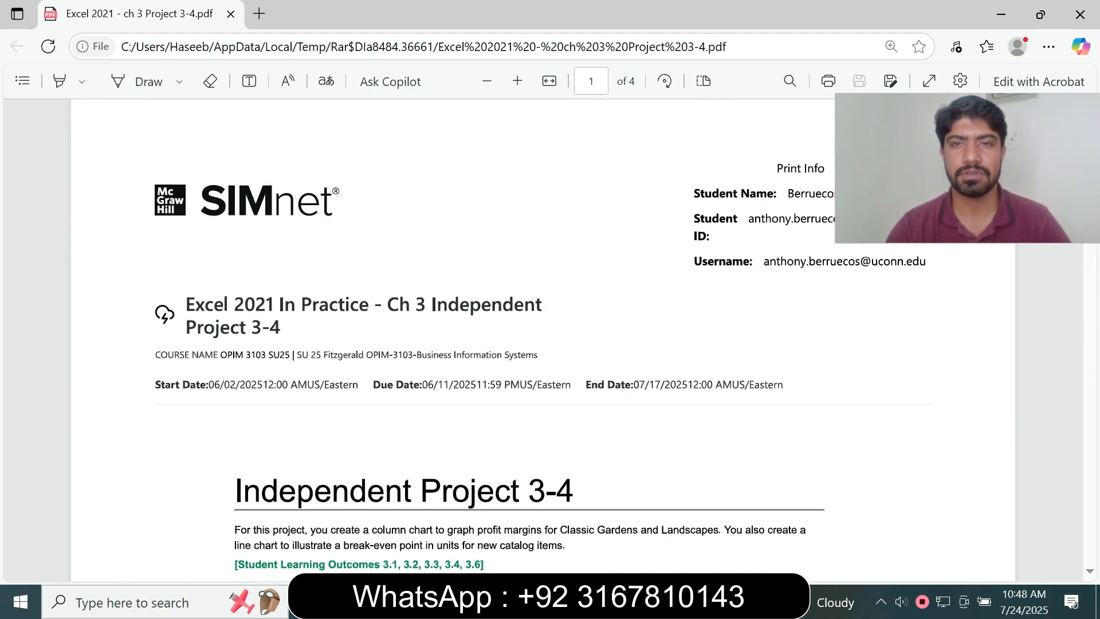